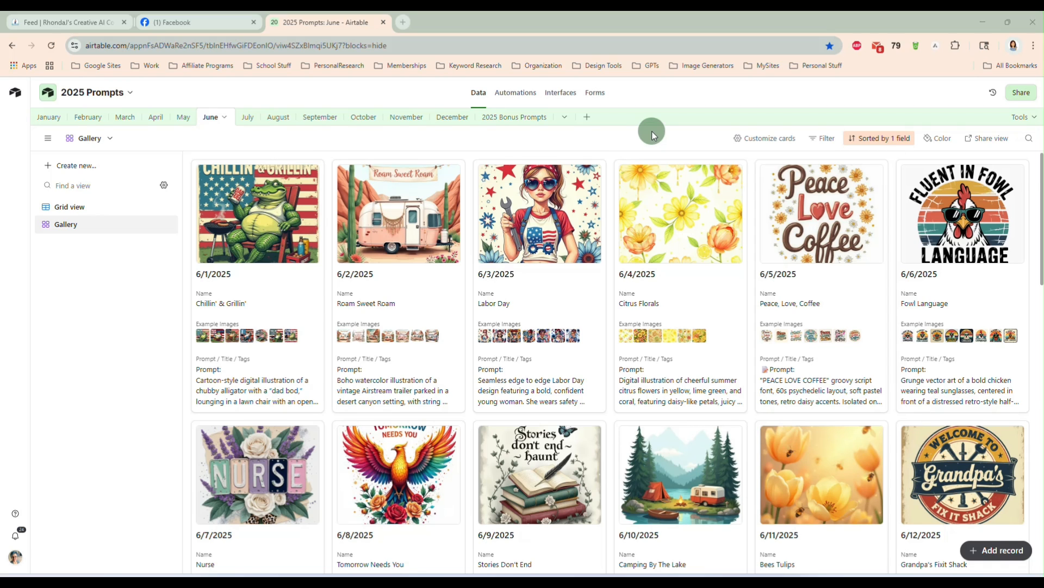
Browse the June prompt cards in the 2025 Prompts gallery view
scroll(612, 255, "down", 2)
scroll(612, 262, "down", 6)
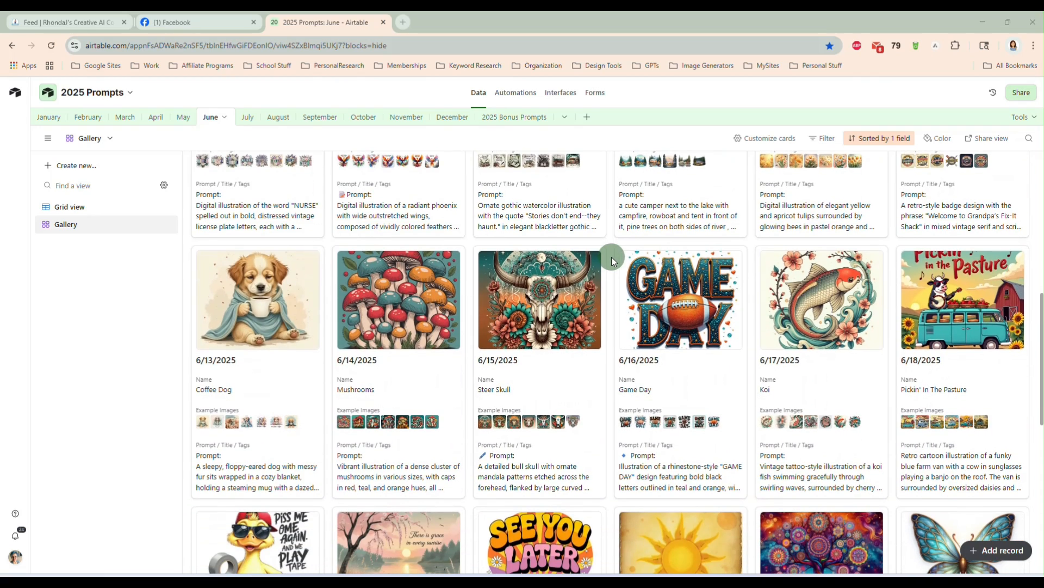
scroll(612, 261, "down", 4)
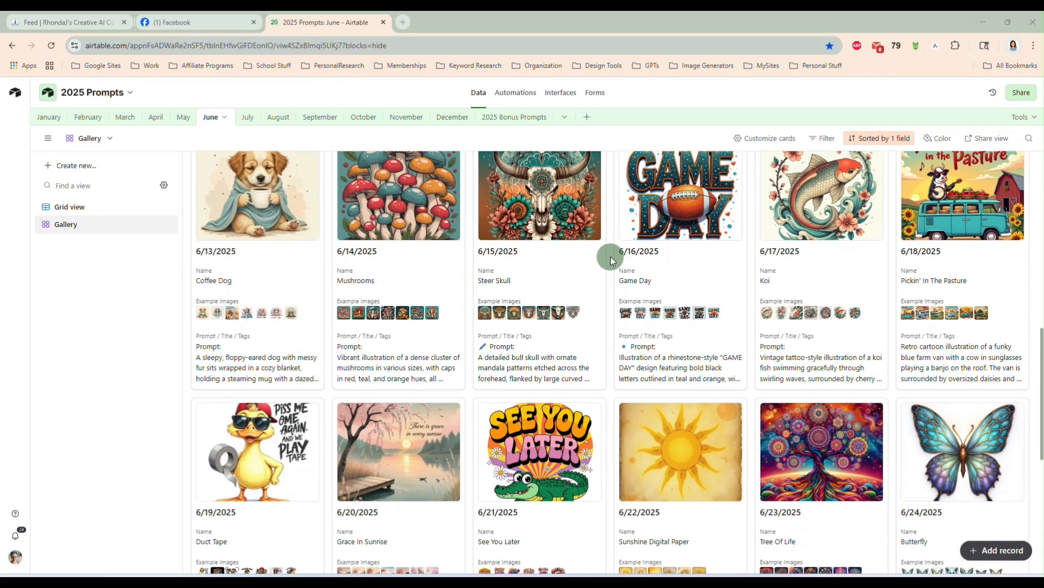
scroll(610, 257, "down", 1)
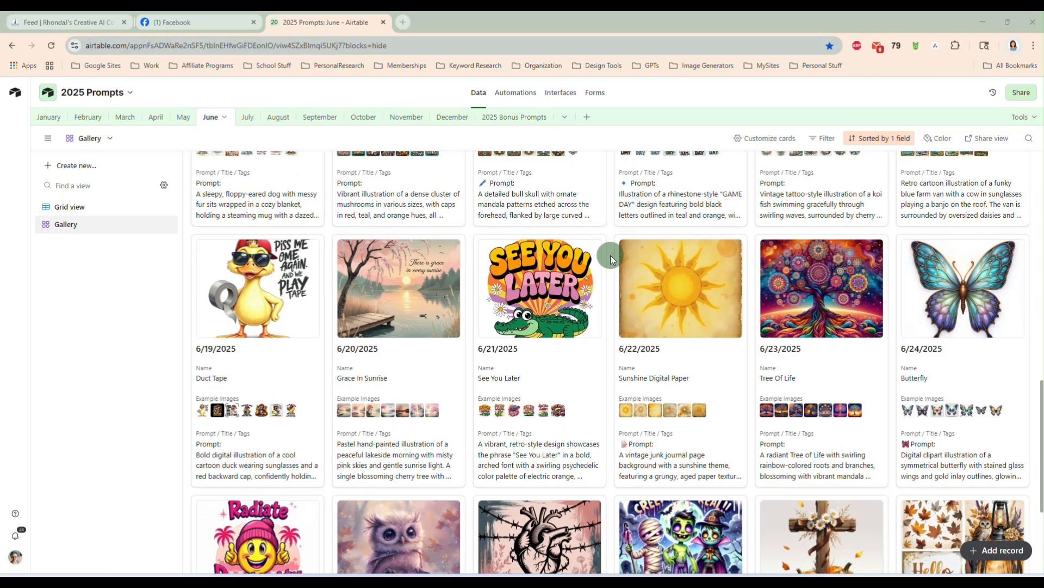
scroll(611, 256, "up", 12)
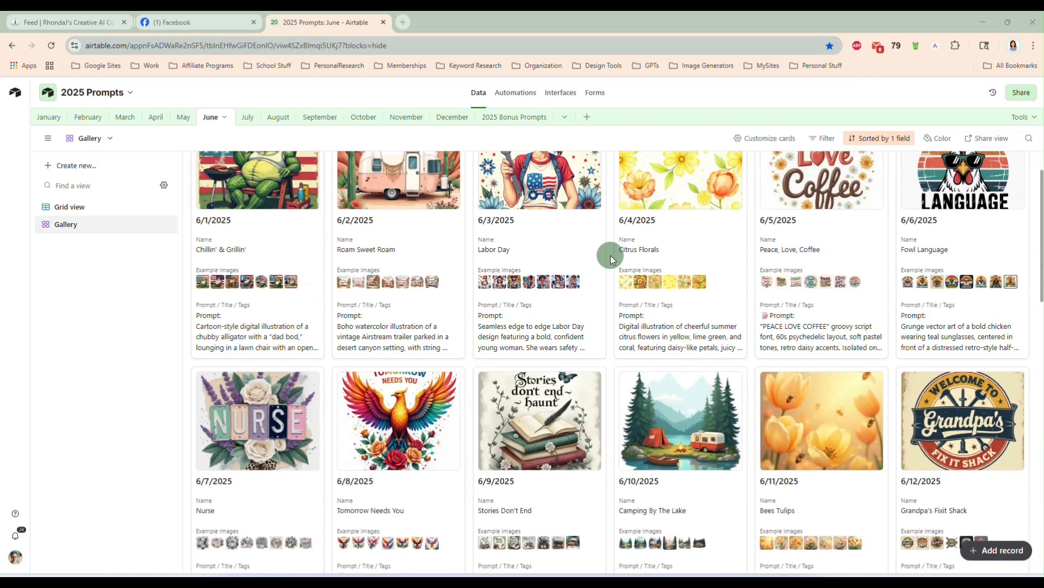
scroll(610, 256, "up", 1)
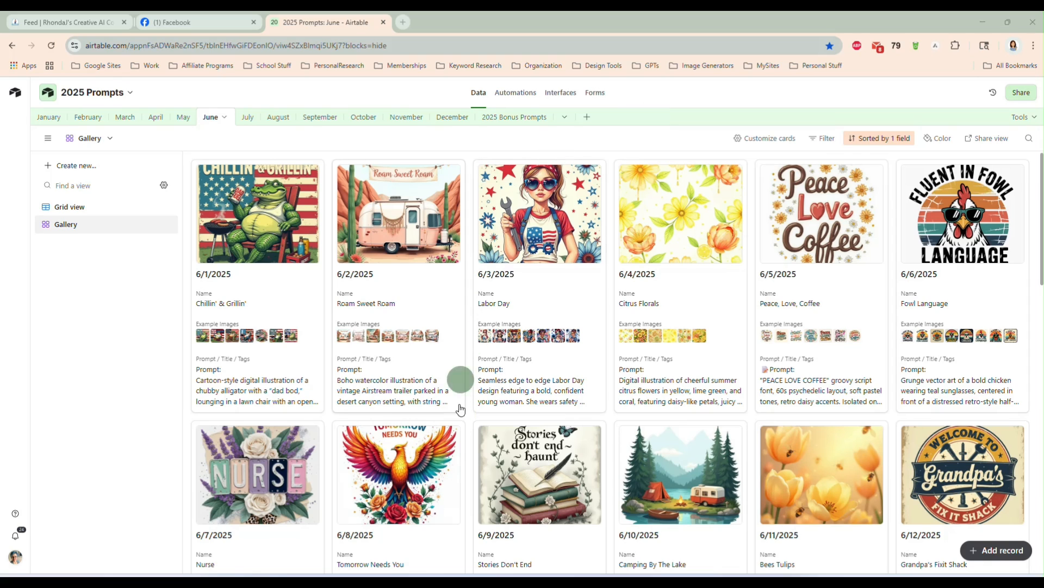
Switch to the other browser window on airtable.com and start signing up for free
mouse_move(500, 583)
left_click(499, 531)
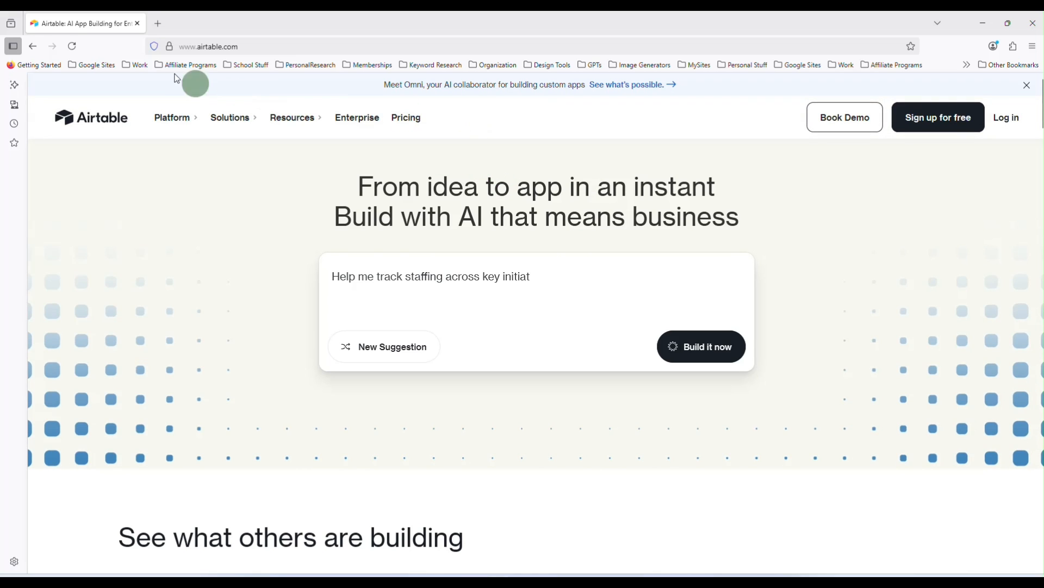
left_click(181, 46)
left_click_drag(182, 45, 268, 48)
left_click(266, 26)
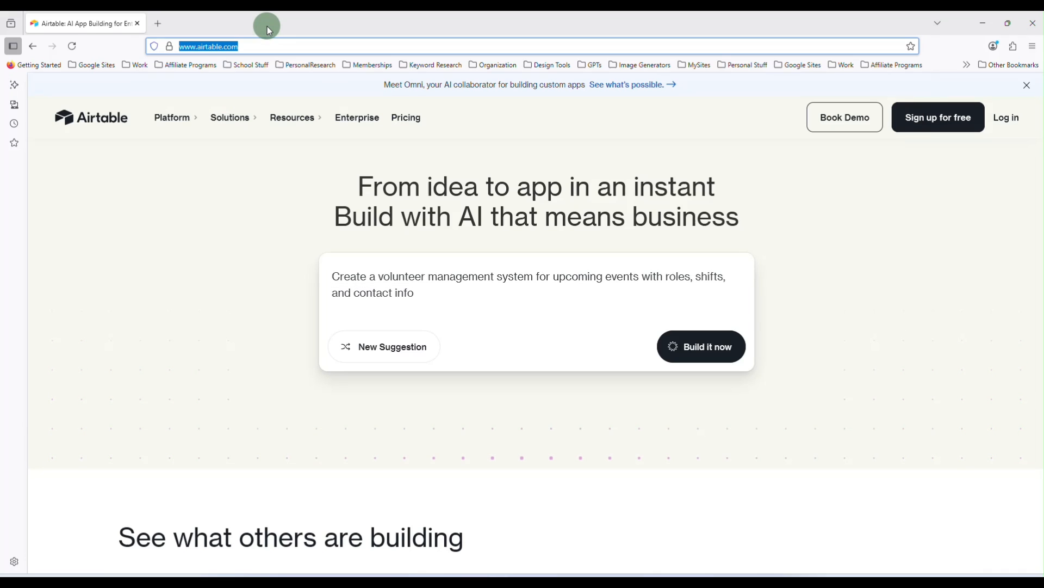
left_click(282, 45)
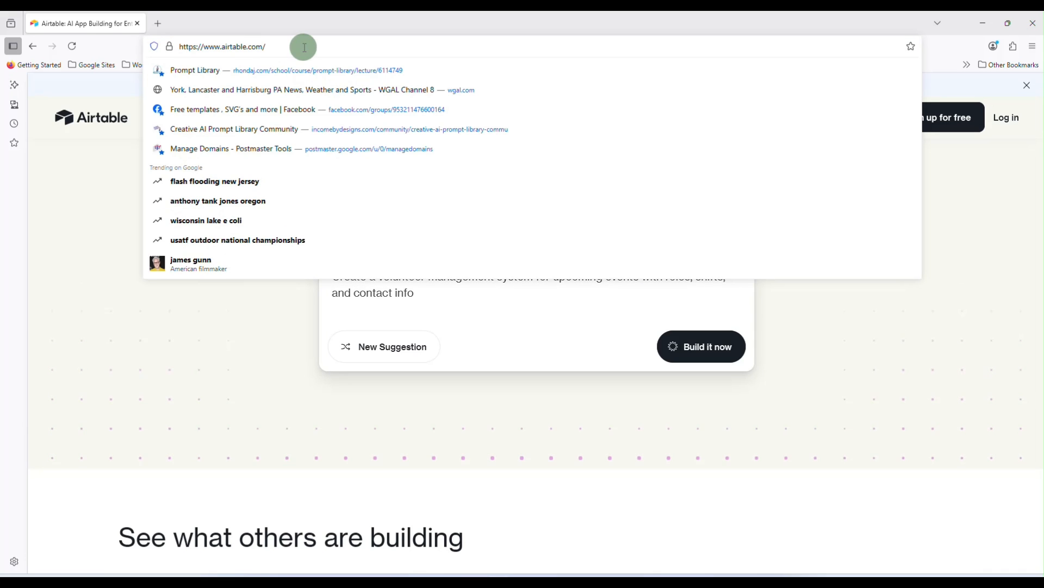
left_click(799, 325)
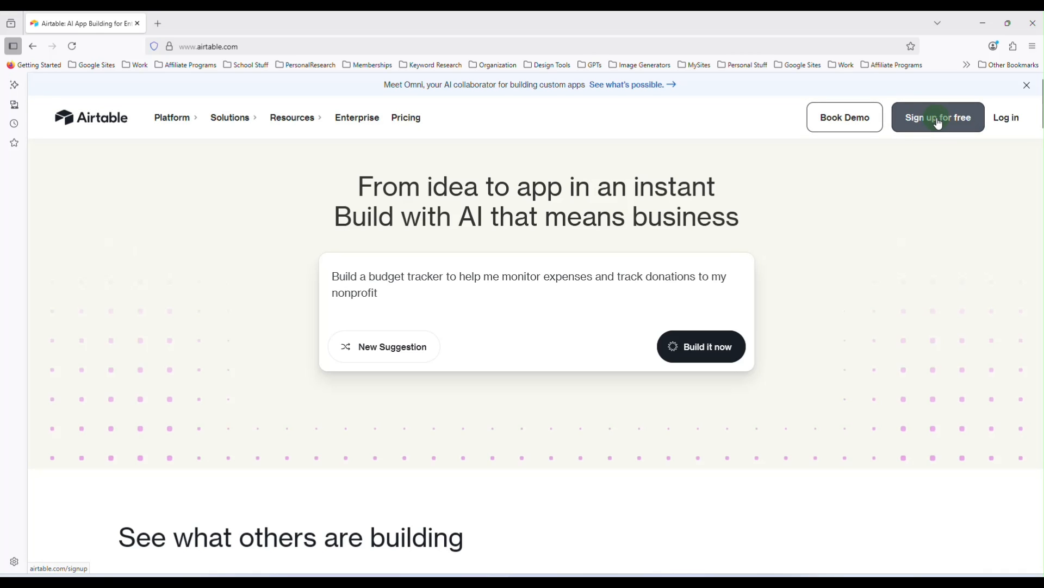
left_click(937, 124)
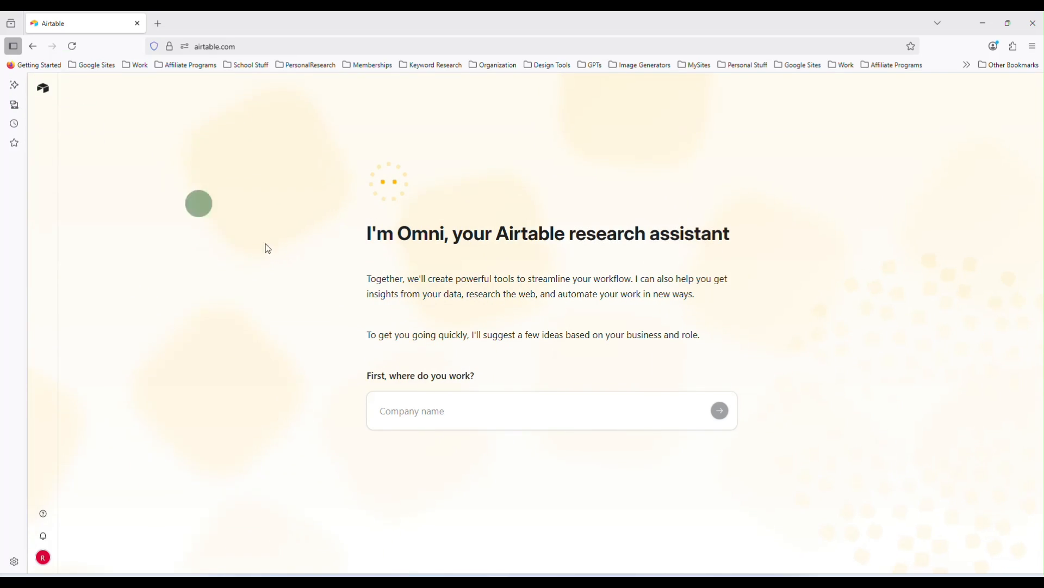
Answer the onboarding question about where you work with "at home"
left_click(544, 406)
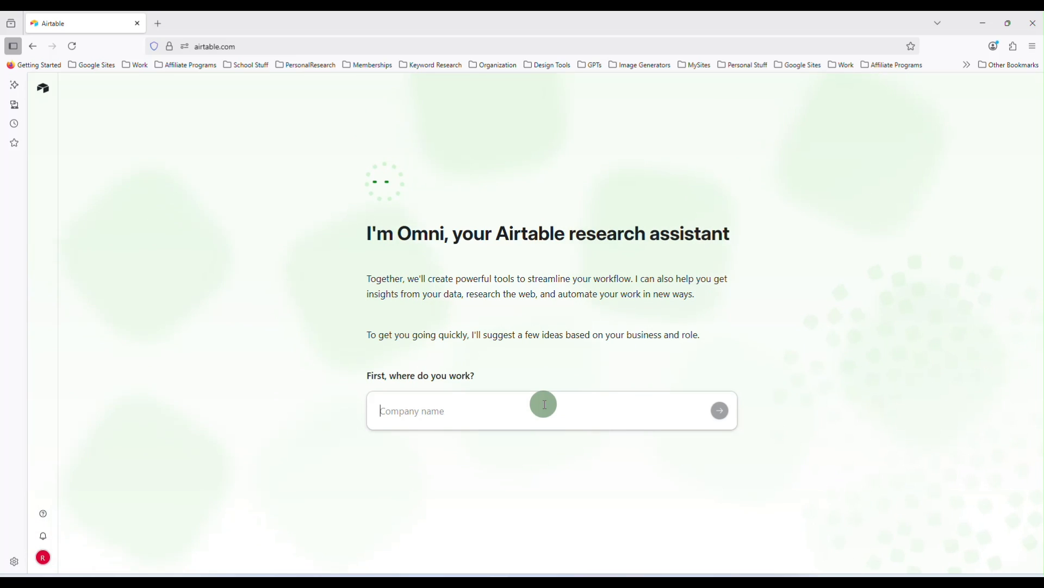
left_click(45, 561)
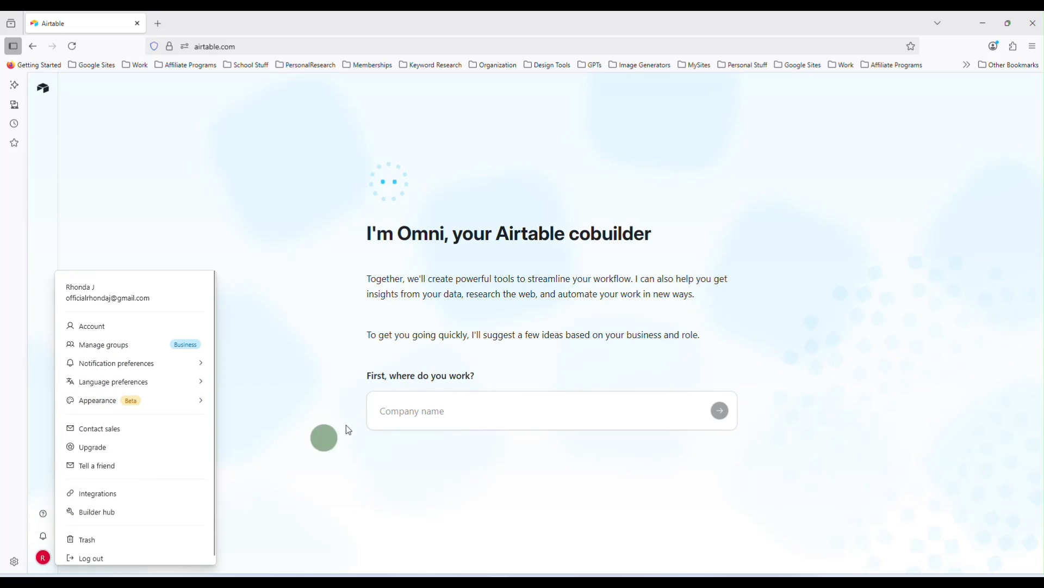
left_click(459, 418)
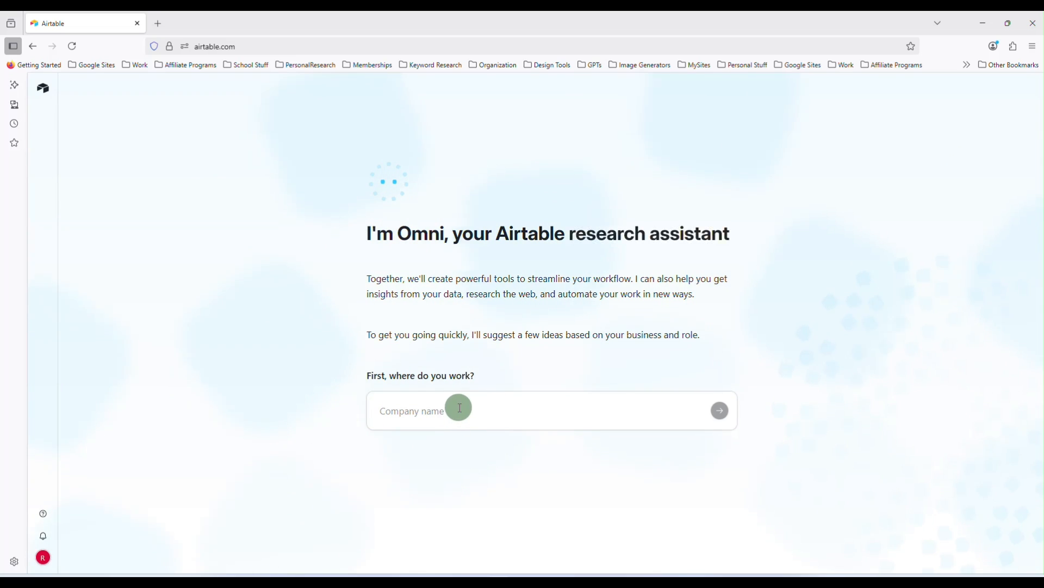
left_click(460, 409)
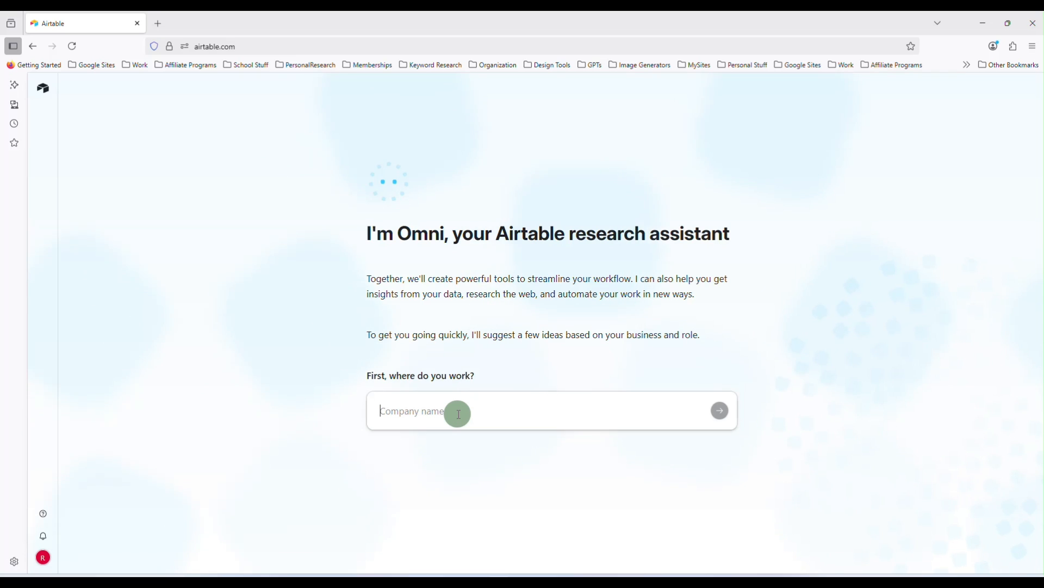
type("at home")
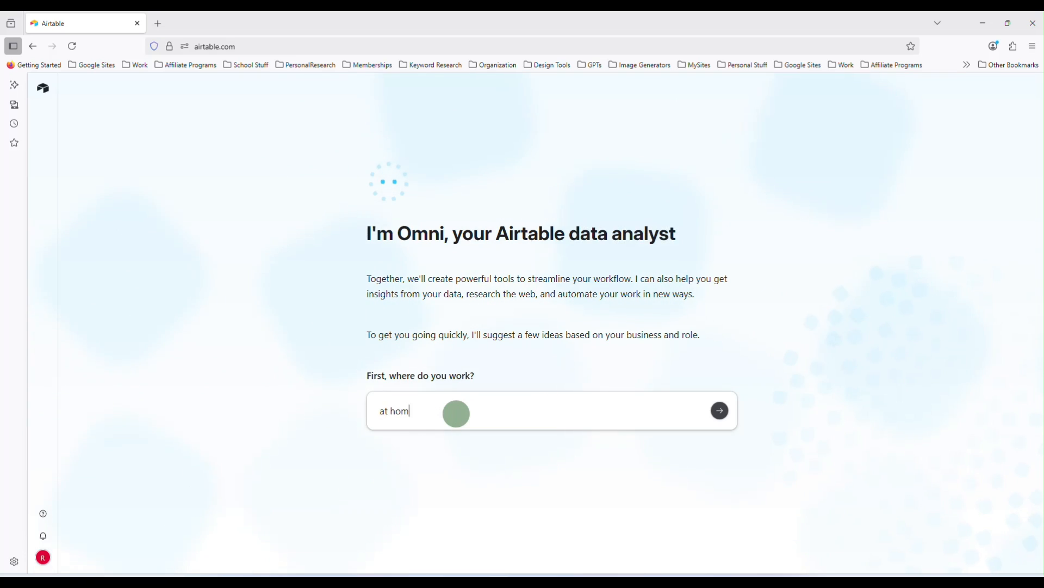
key("Return")
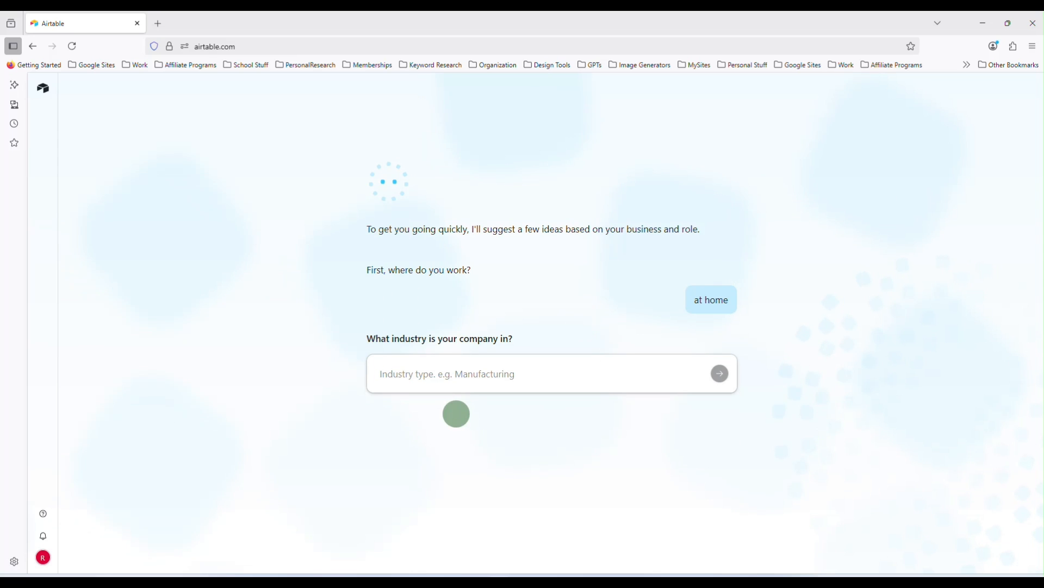
Enter "digital designs" as the industry and "owner" as the team
type("digital designs")
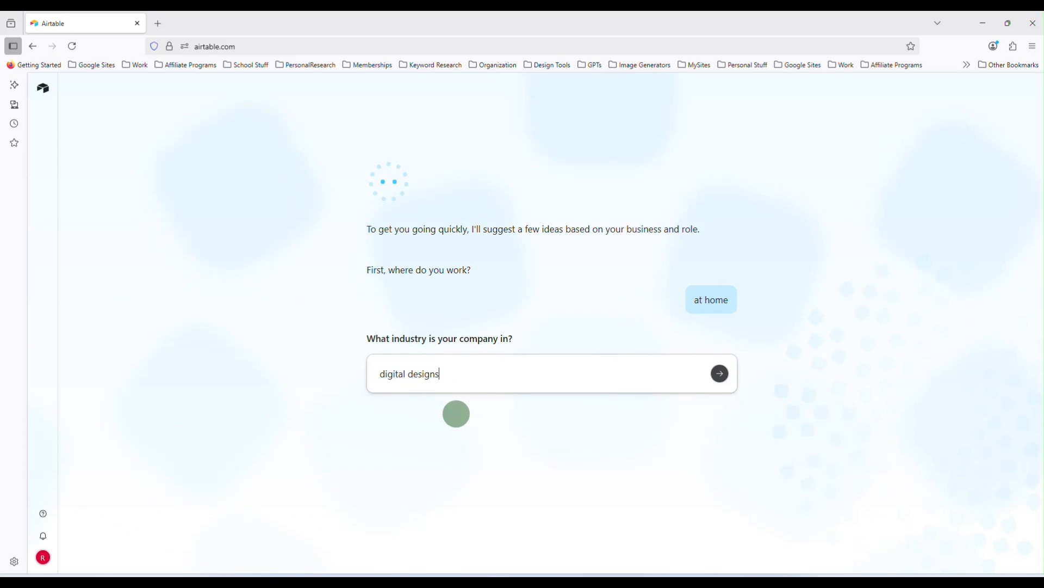
key("Return")
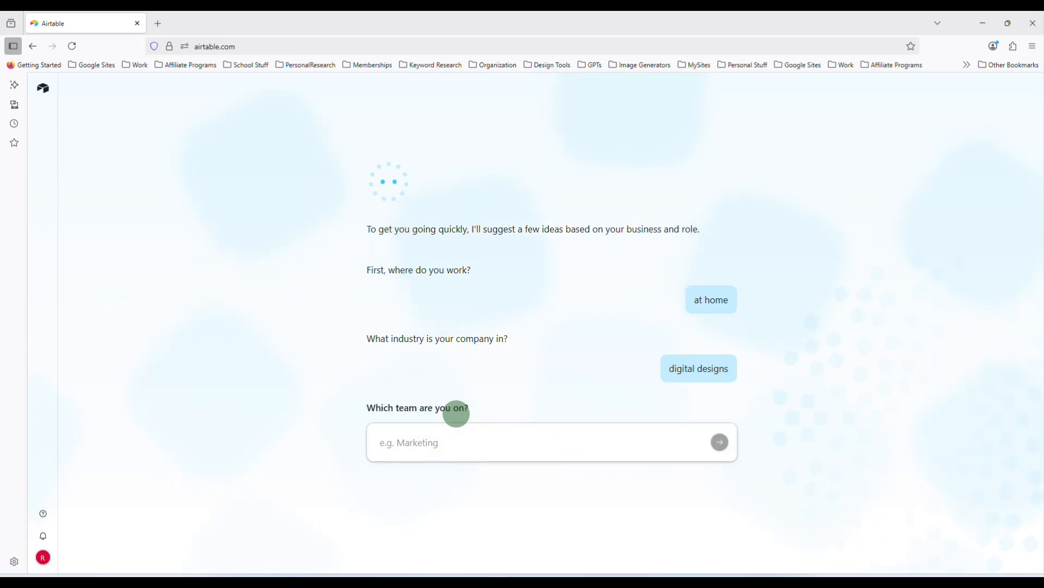
type("ow")
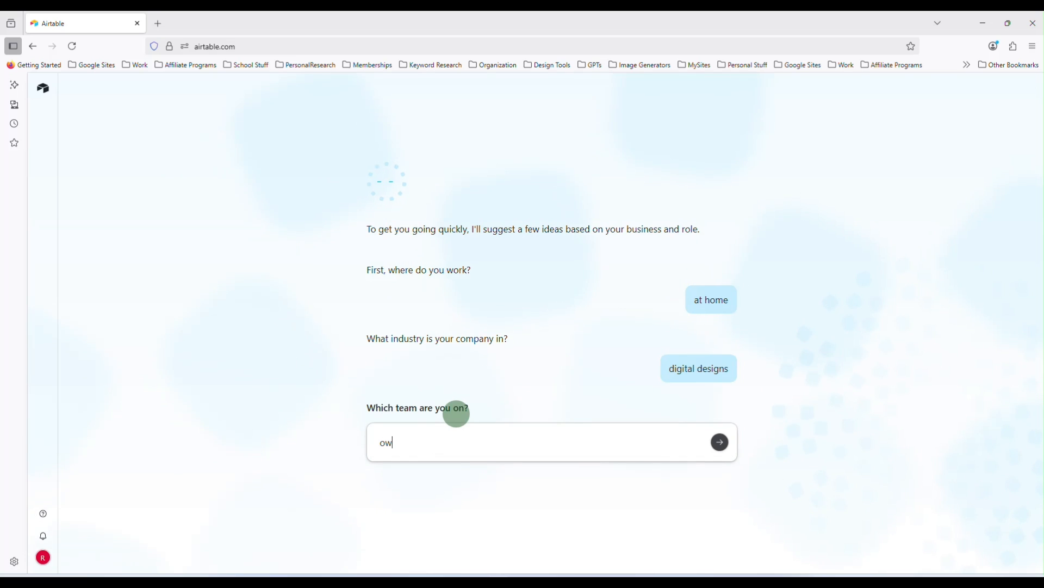
type("ner")
key("Return")
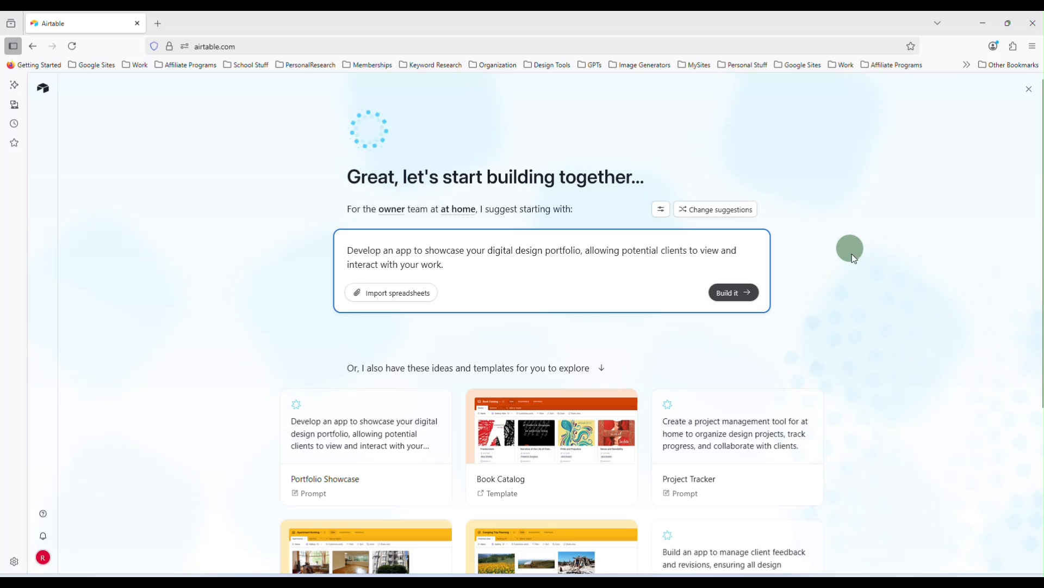
Skip the suggested ideas and templates and create a blank app
scroll(853, 272, "down", 3)
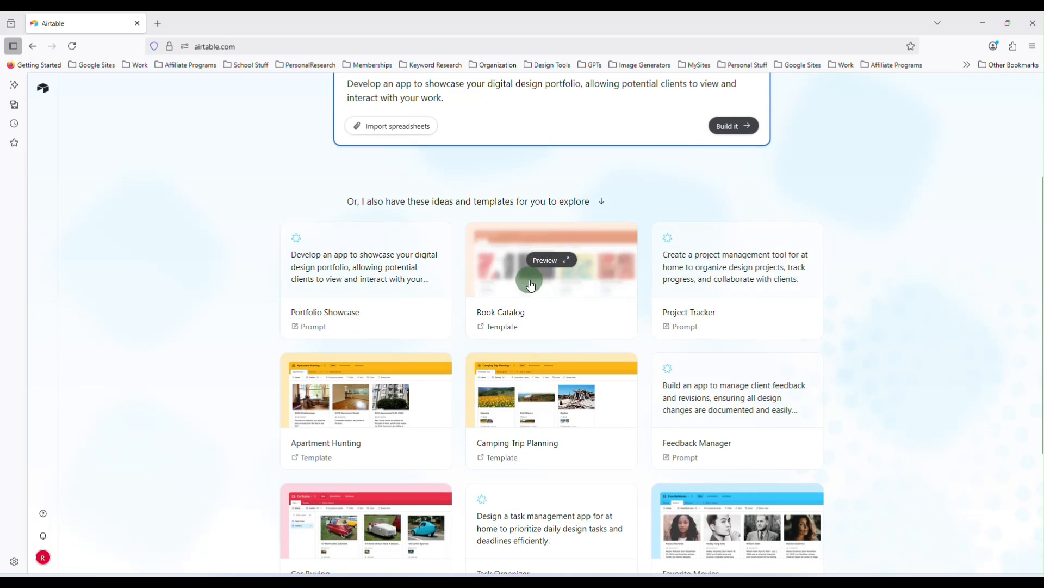
scroll(855, 351, "down", 4)
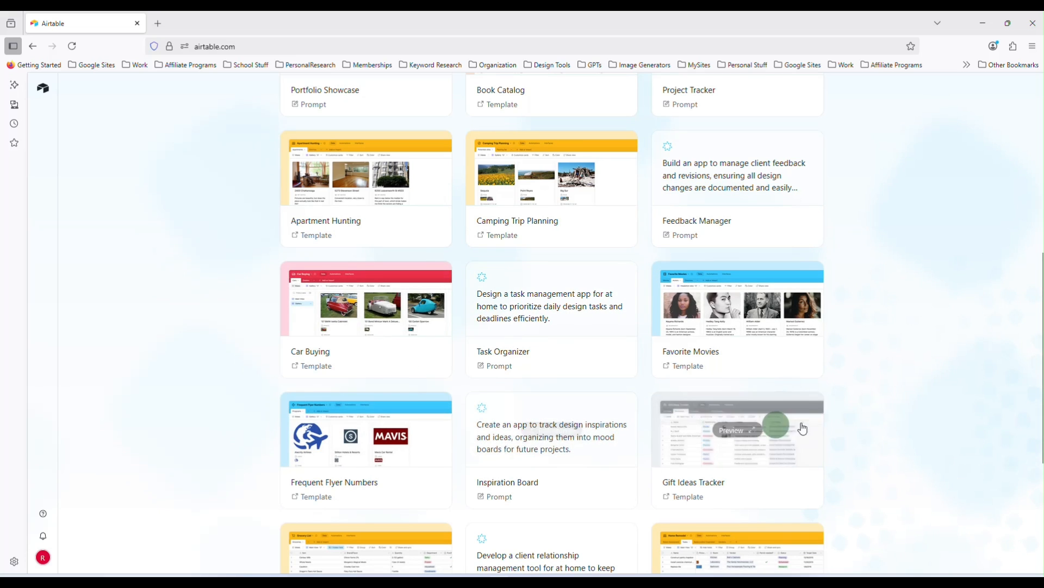
scroll(872, 401, "down", 4)
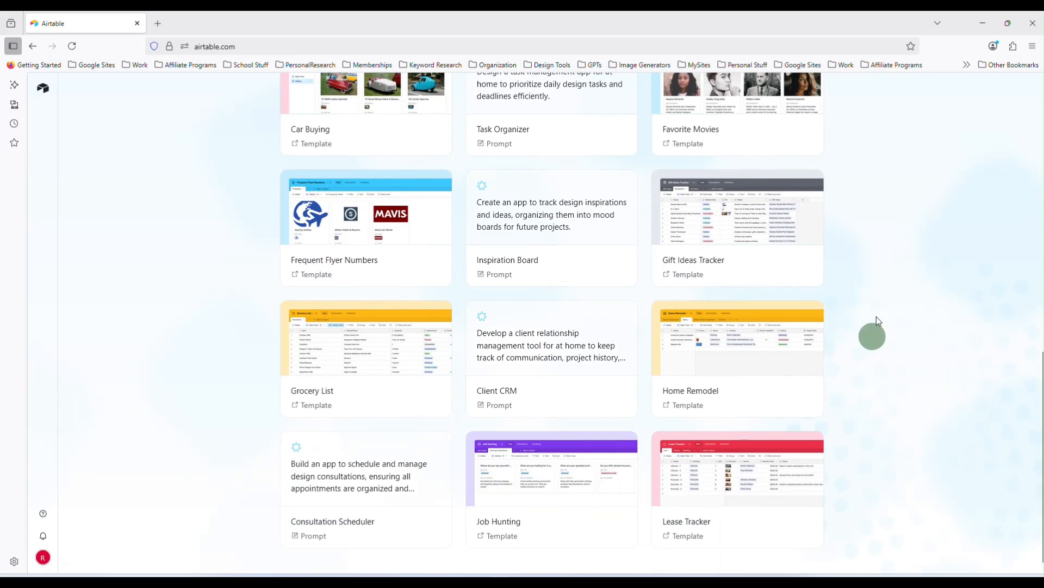
scroll(850, 357, "up", 10)
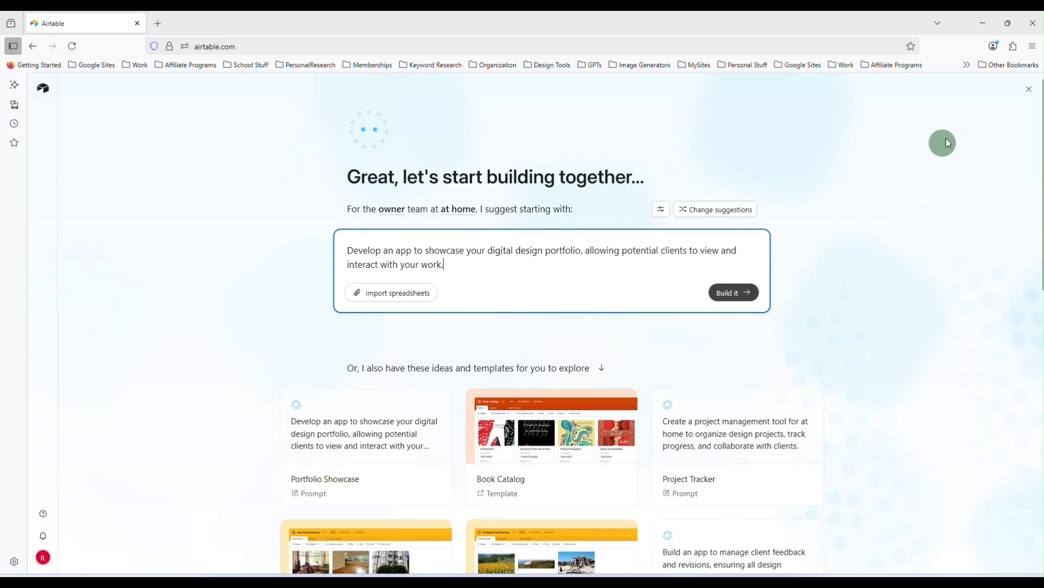
left_click(1029, 91)
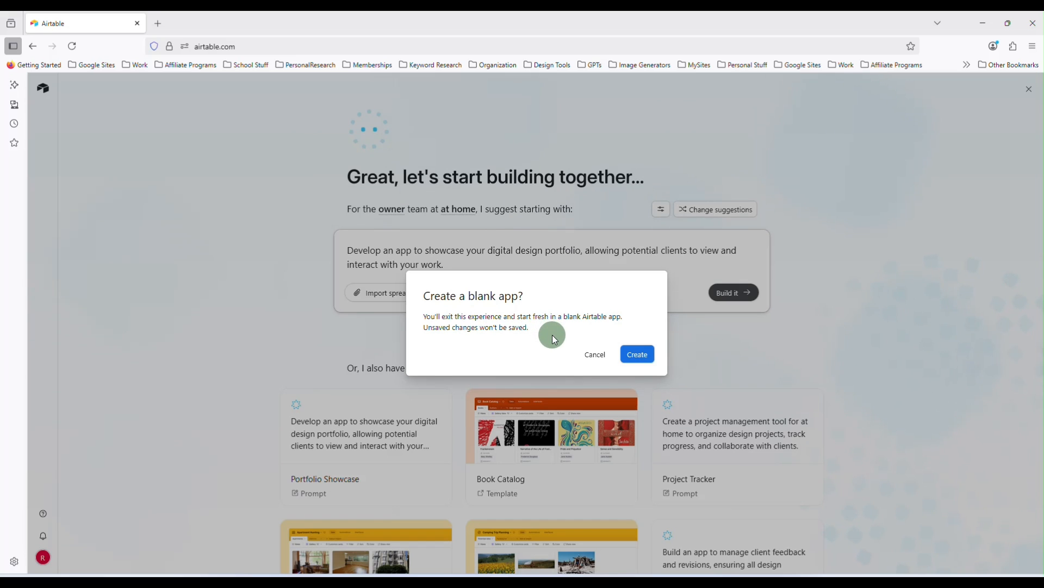
left_click(638, 356)
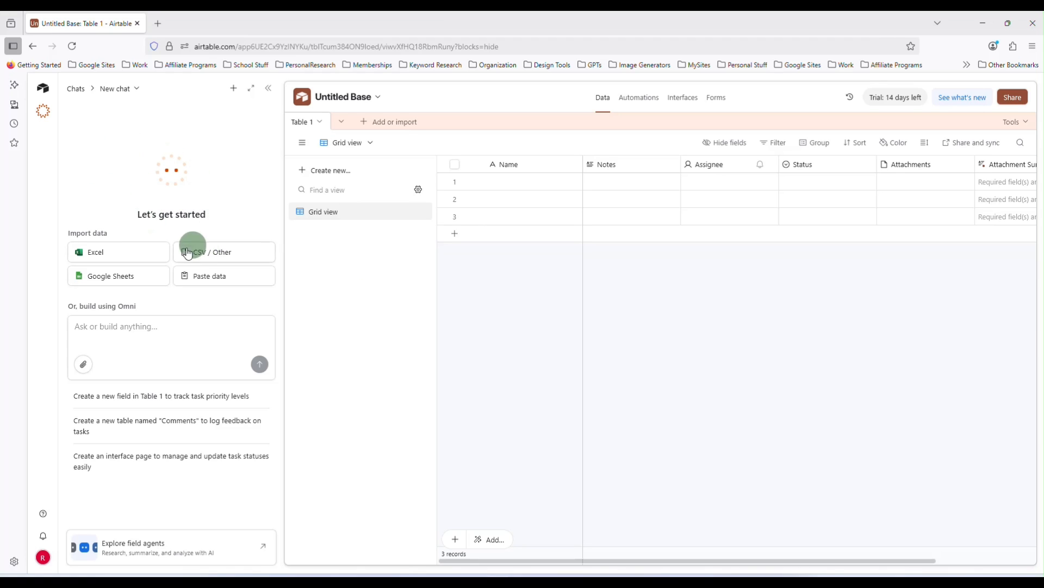
Close the Omni assistant panel, trial offer, upgrade notice, welcome tour and extensions panel
left_click(269, 90)
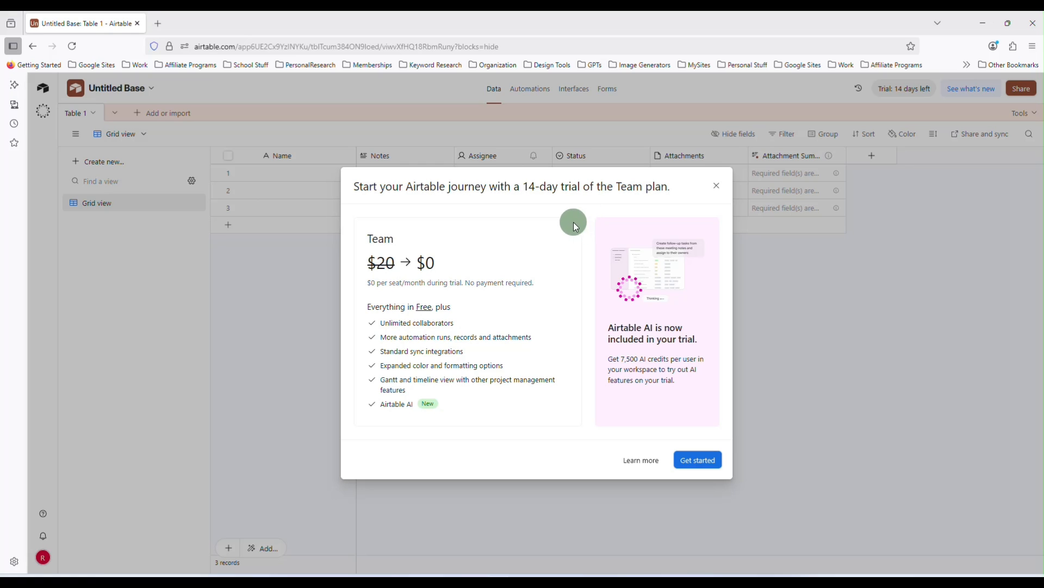
left_click(717, 186)
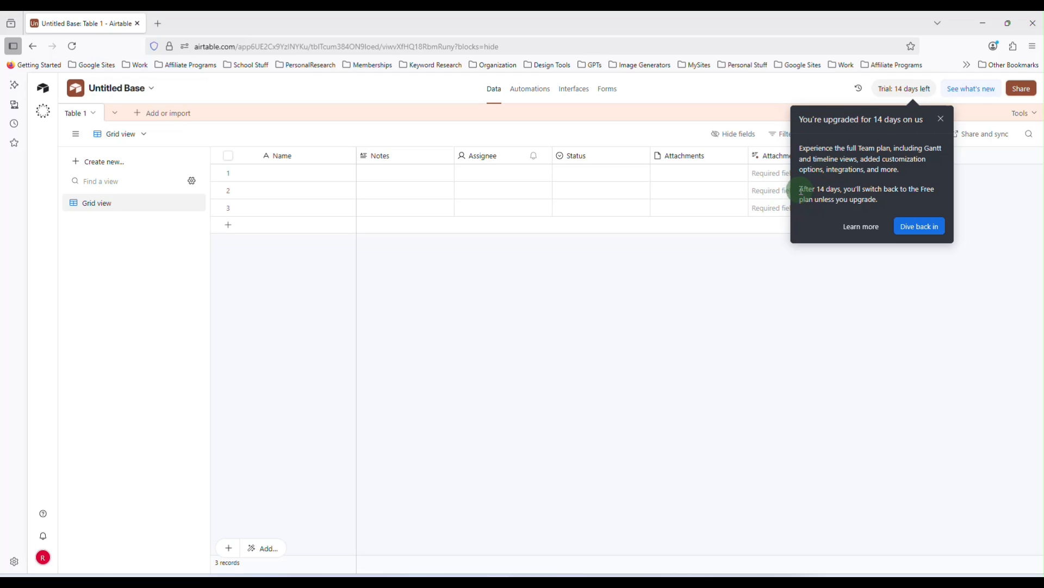
left_click_drag(801, 189, 885, 198)
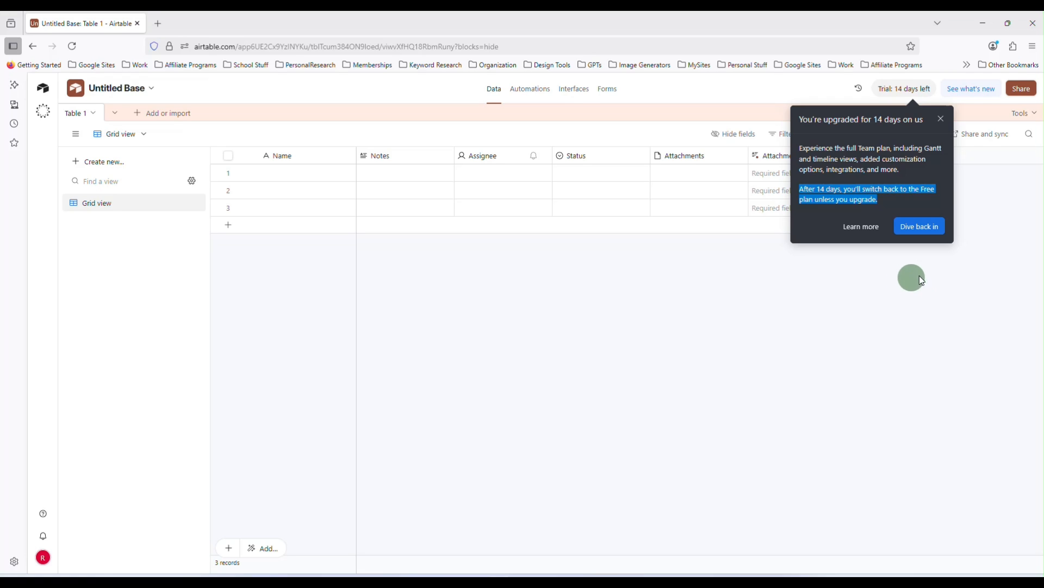
left_click(943, 119)
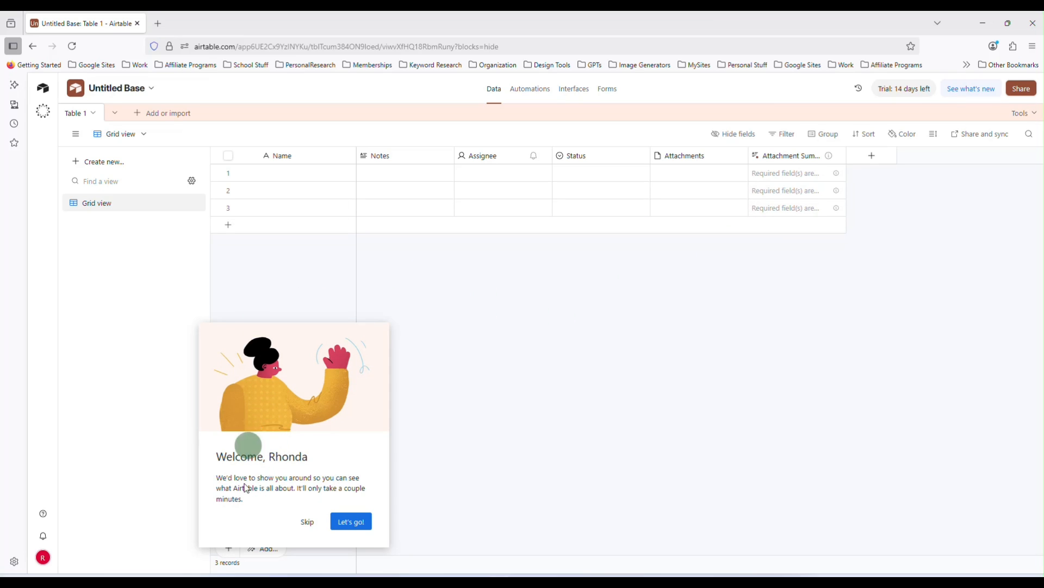
left_click(306, 522)
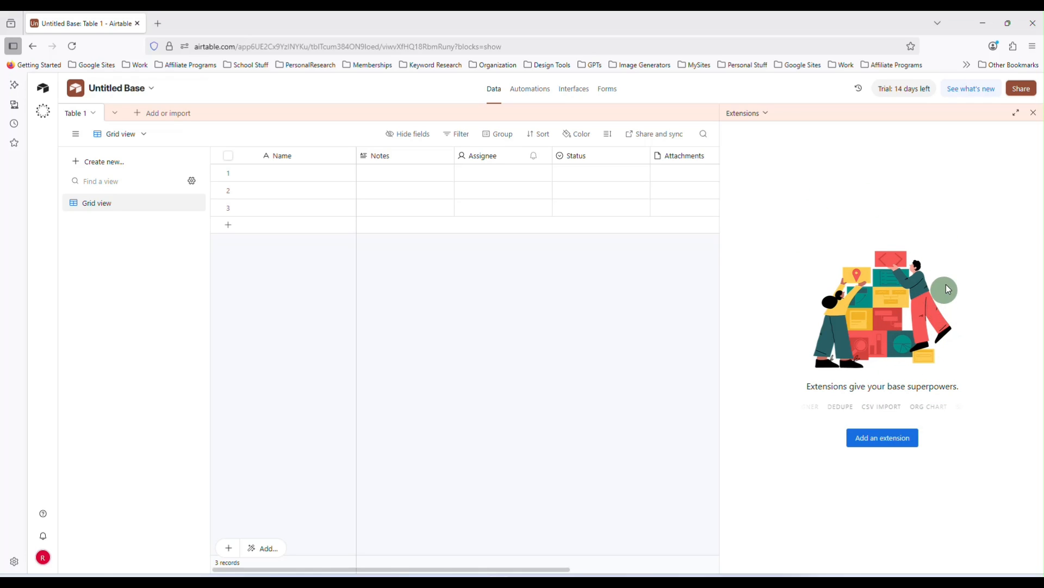
left_click(1034, 115)
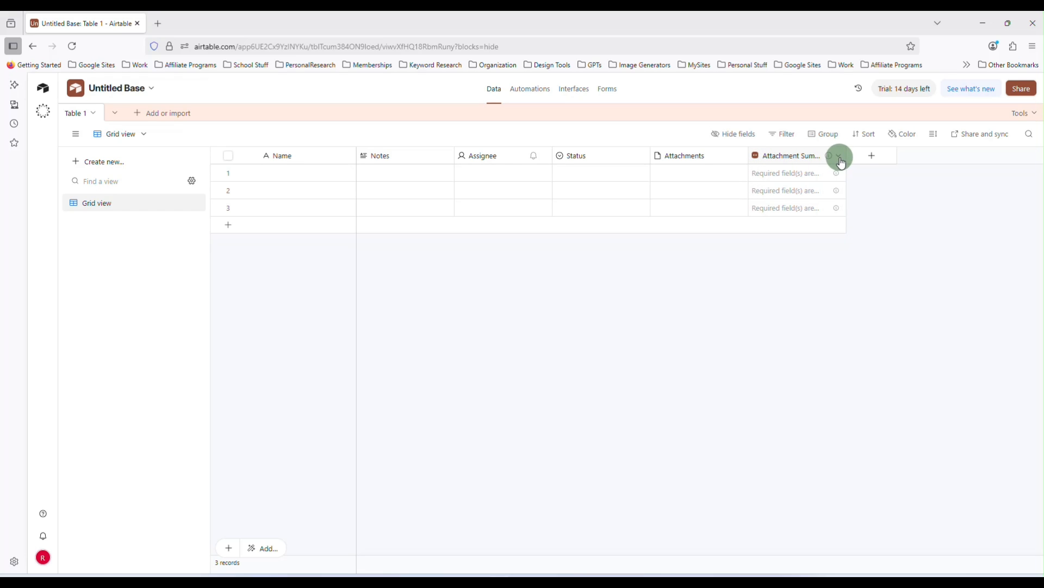
Delete the Attachment Summary, Attachments and Status fields from the table
left_click(840, 158)
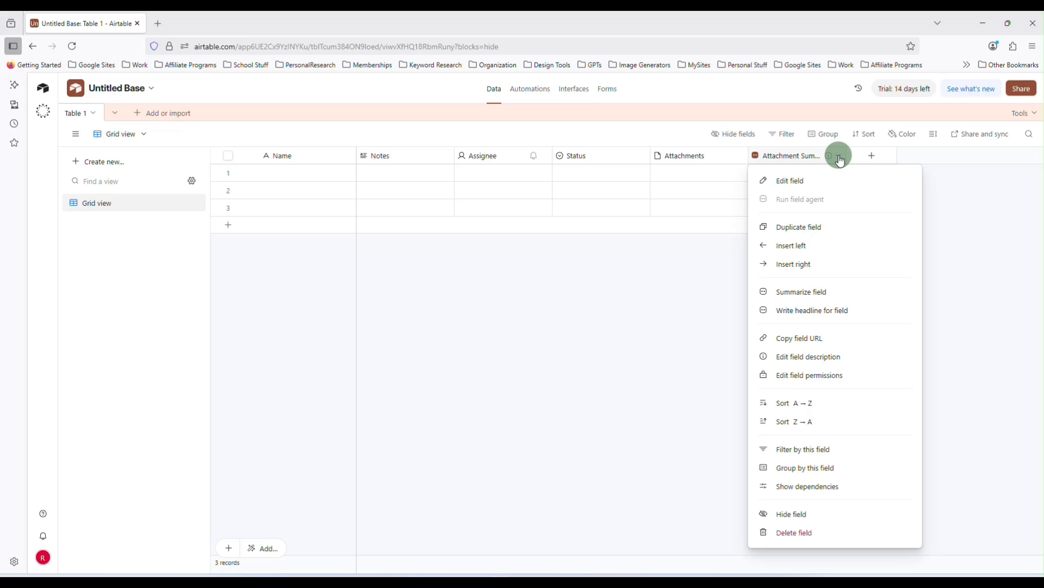
left_click(811, 533)
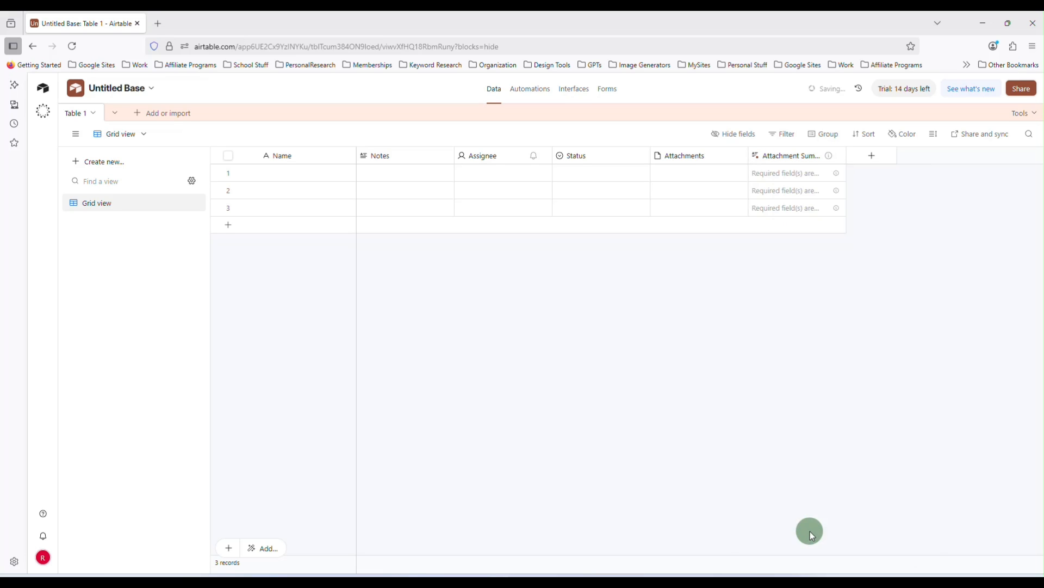
left_click(741, 157)
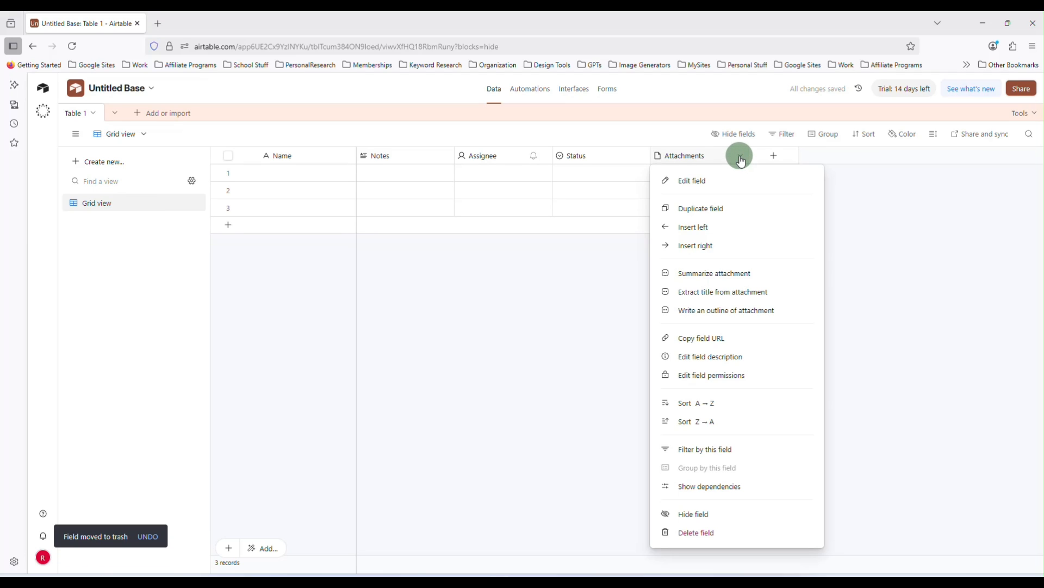
left_click(732, 532)
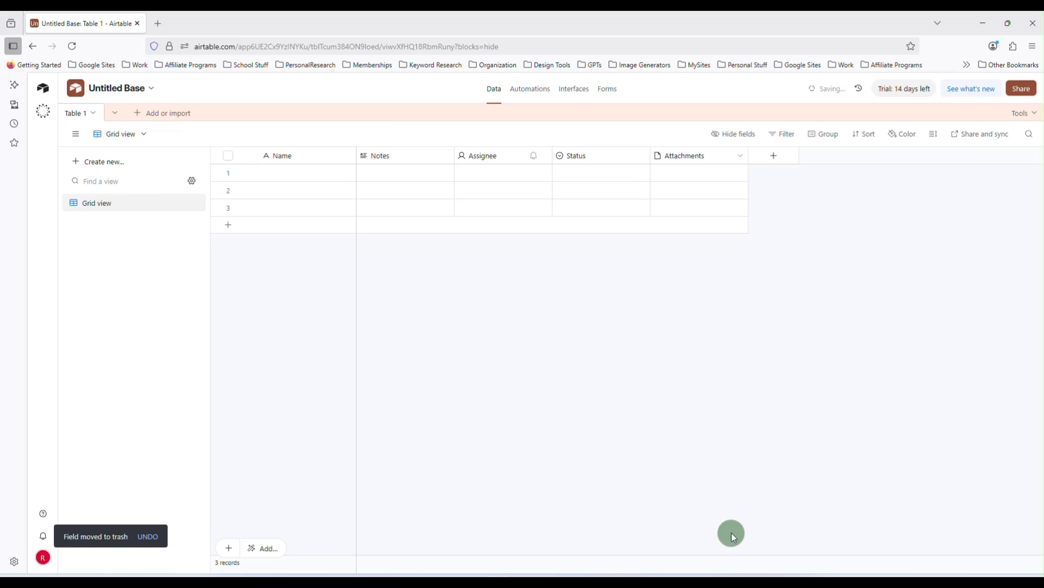
left_click(643, 158)
left_click(618, 467)
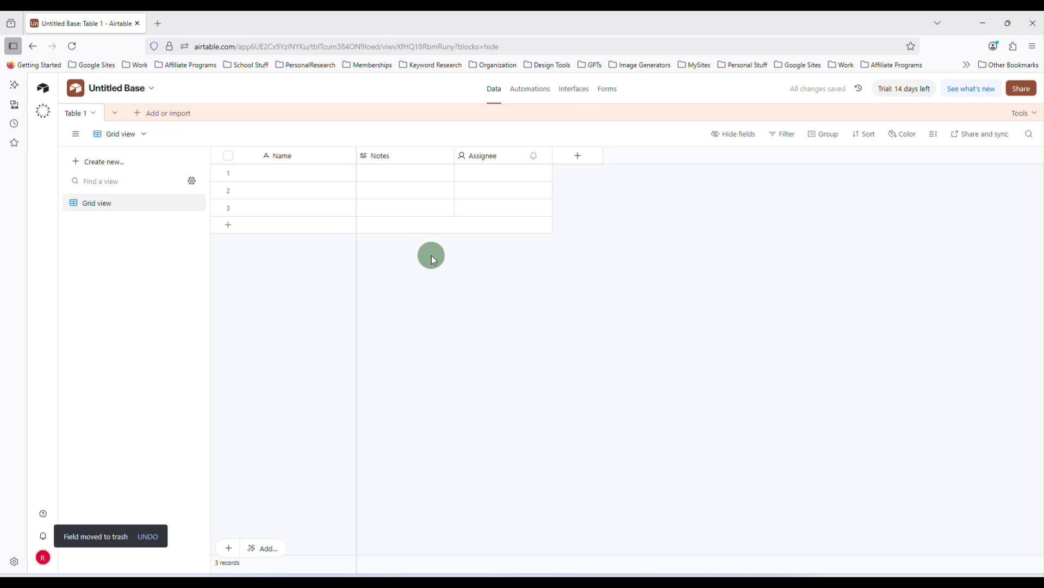
Rename the primary Name field to "Image Generator"
double_click(282, 157)
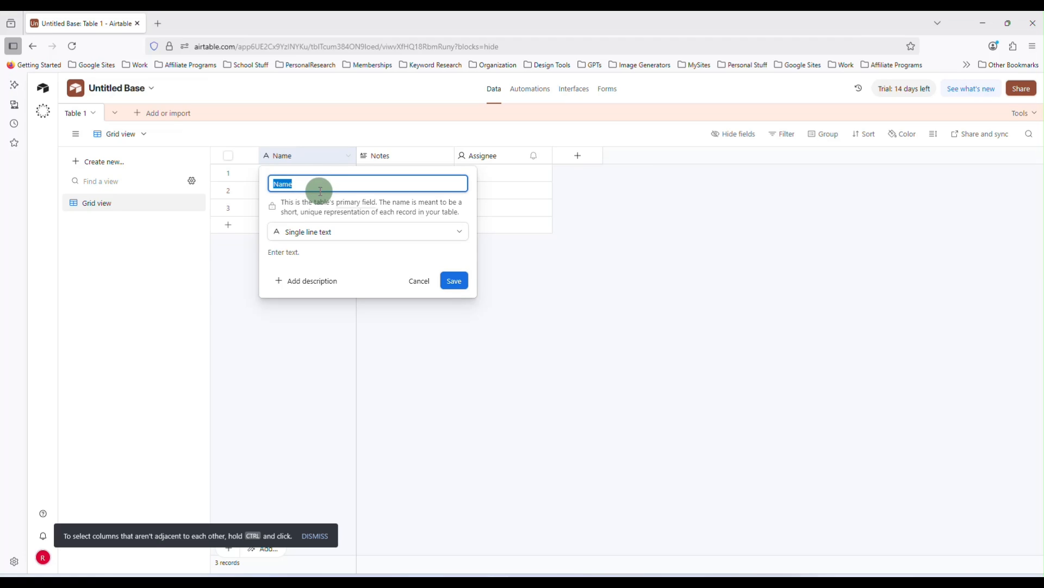
type("Image Generator")
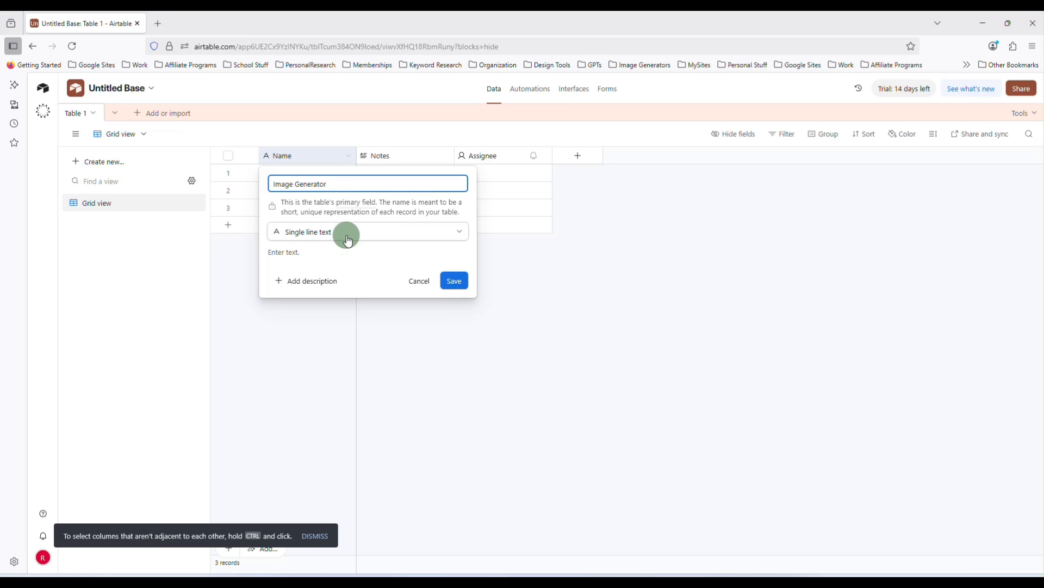
left_click(454, 281)
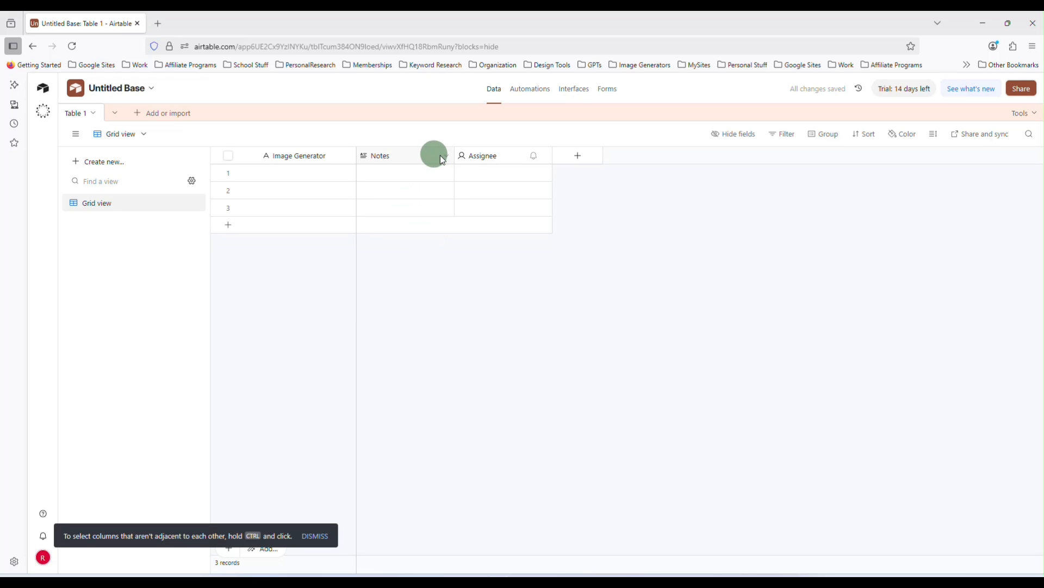
Rename the Notes field to "Sample Image" and change its type to Attachment
double_click(390, 156)
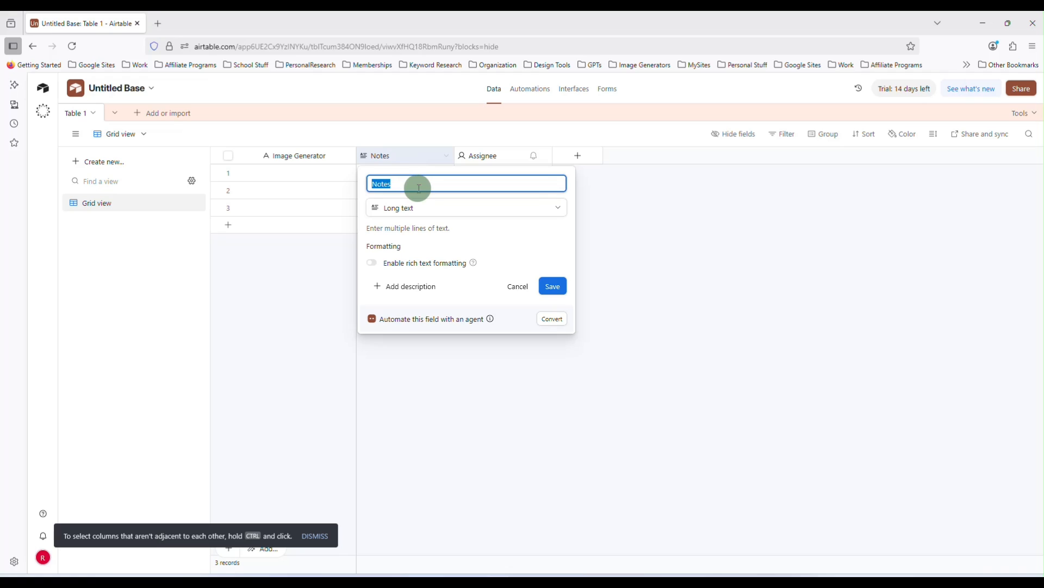
type("Sample Image")
left_click(451, 212)
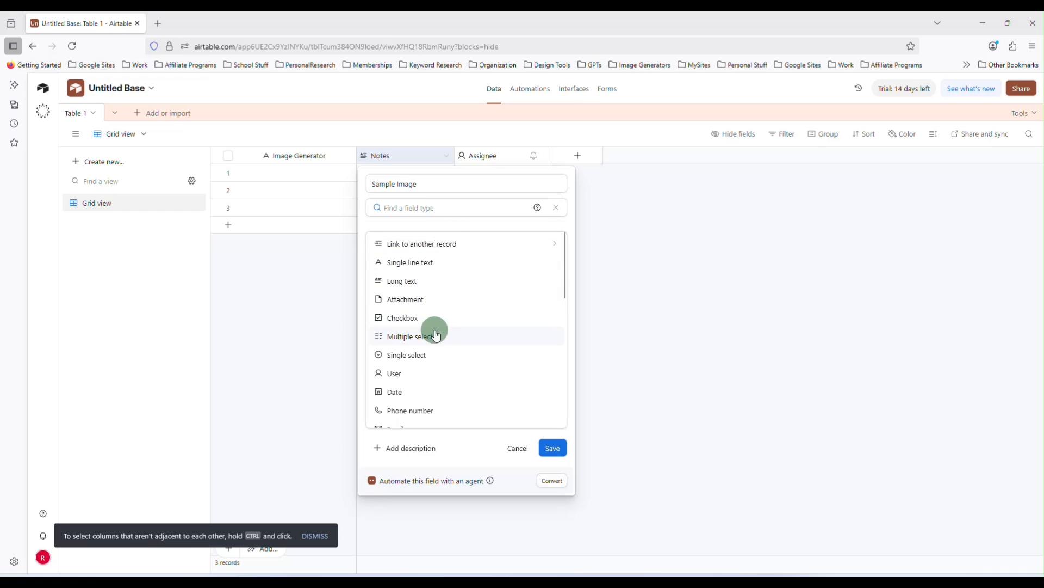
left_click(410, 303)
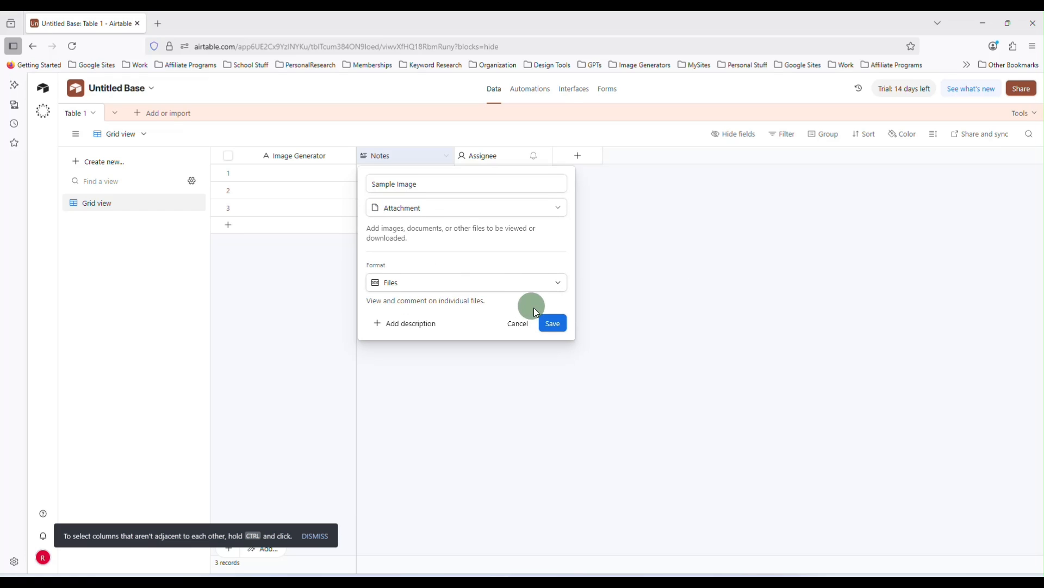
left_click(554, 326)
left_click(494, 291)
left_click(491, 284)
left_click(552, 322)
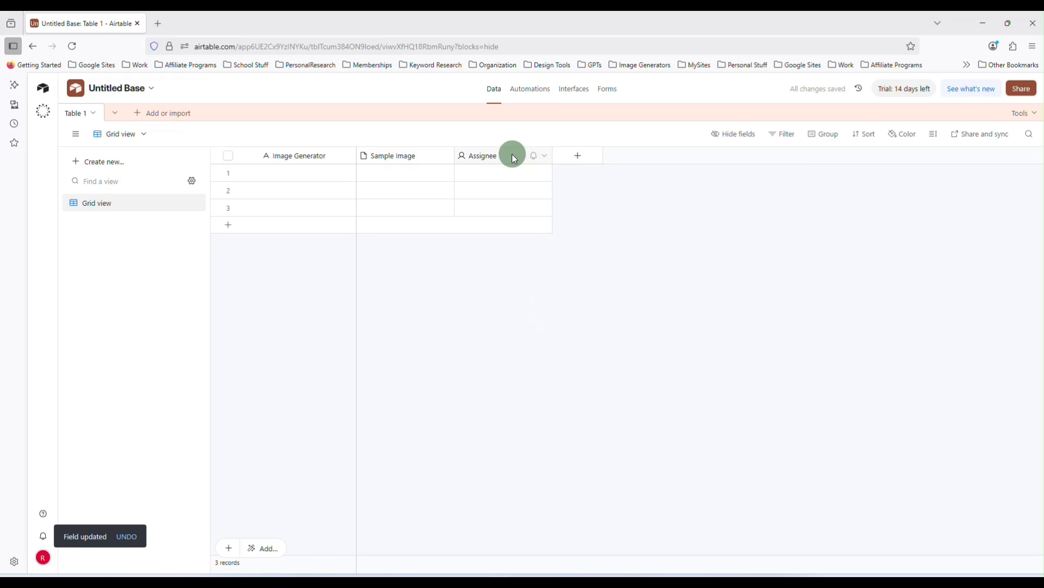
Rename the Assignee field to "Prompt" and change its type to Long text
double_click(482, 155)
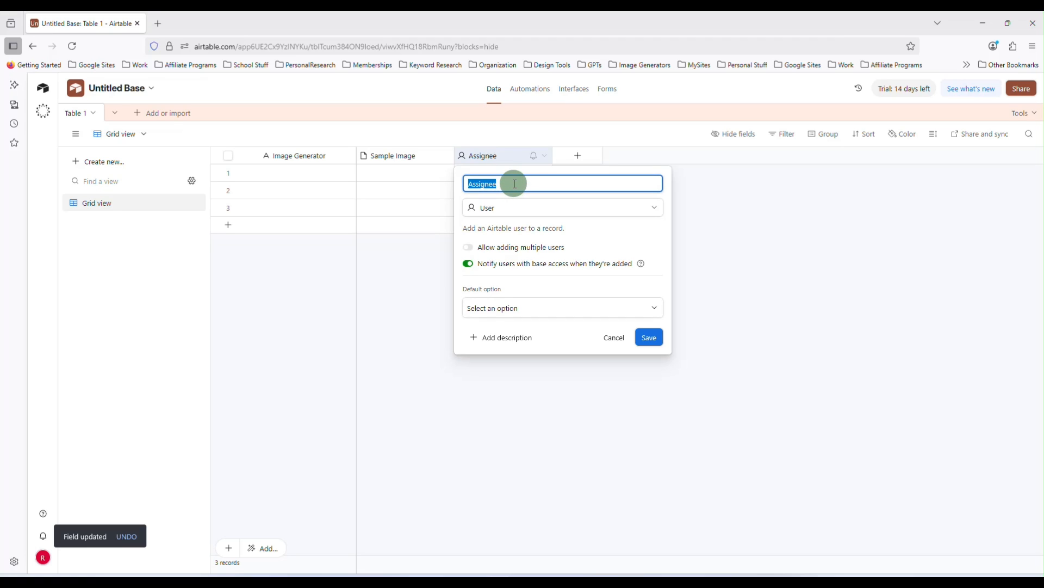
type("Prompt")
left_click(521, 210)
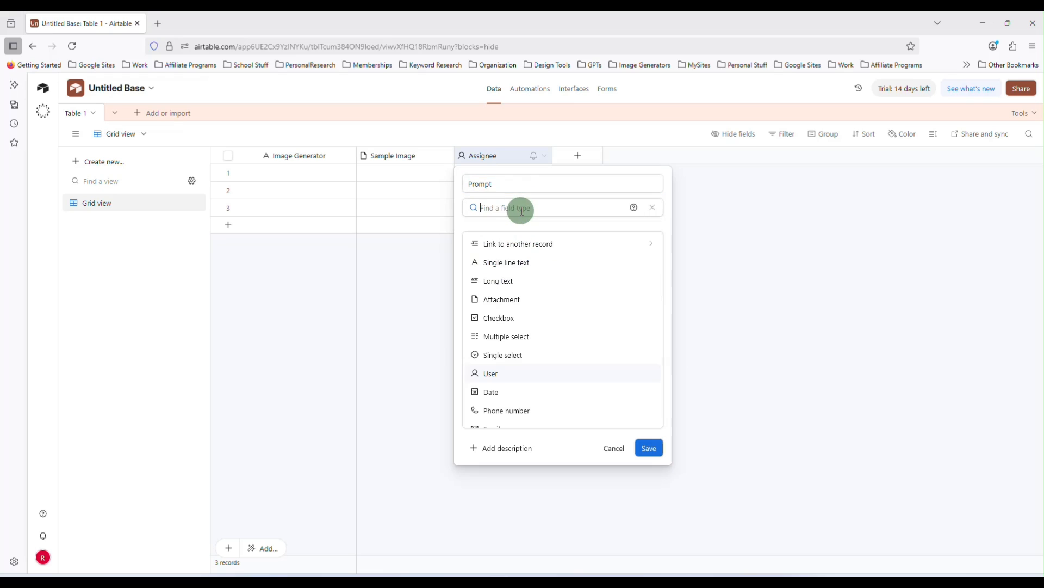
left_click(509, 283)
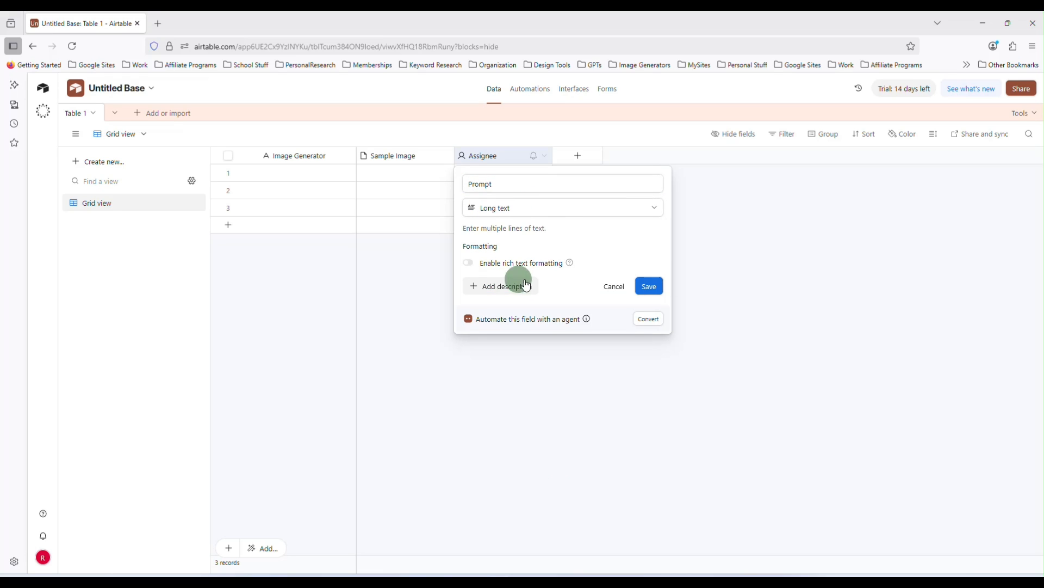
left_click(651, 287)
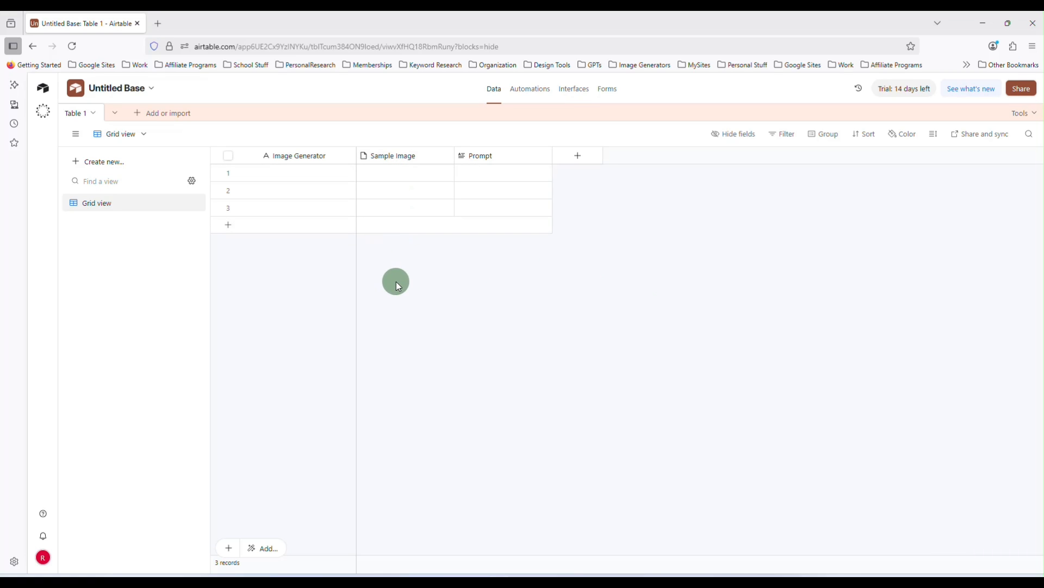
Create a collaborative Gallery view named "Gallery" and dismiss the setup checklist
left_click(88, 167)
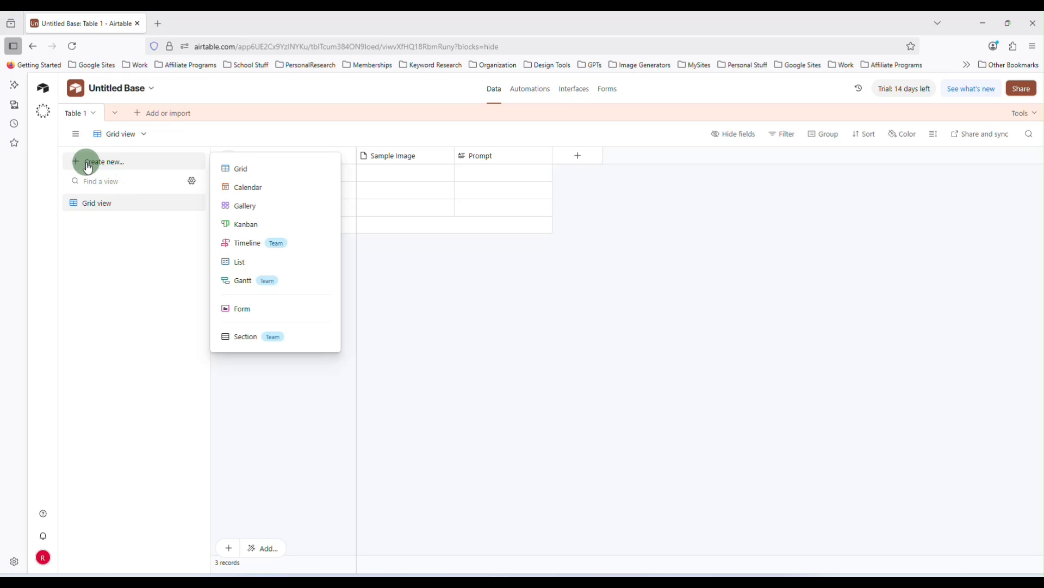
left_click(248, 209)
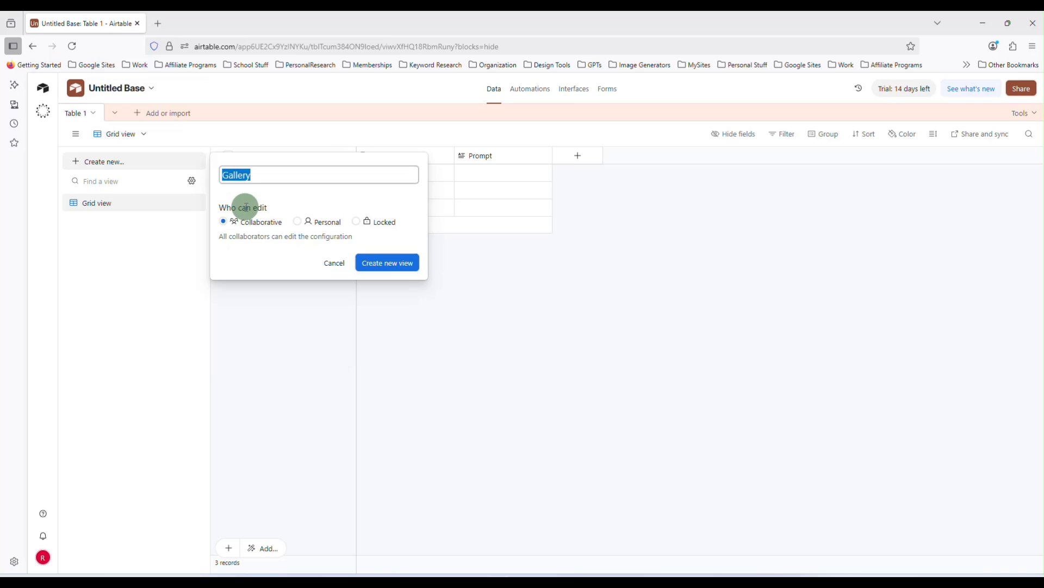
left_click(383, 266)
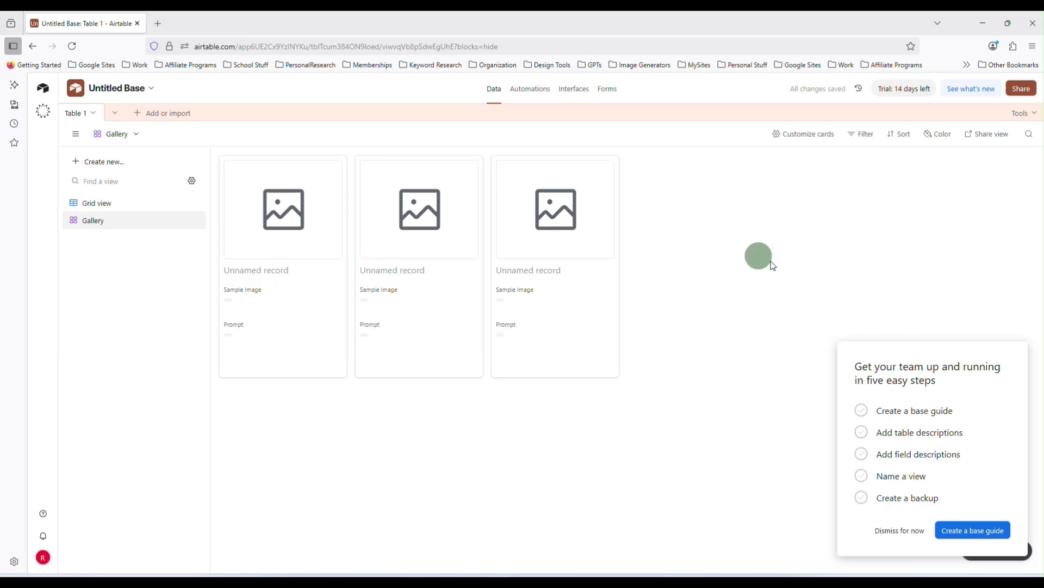
left_click(896, 533)
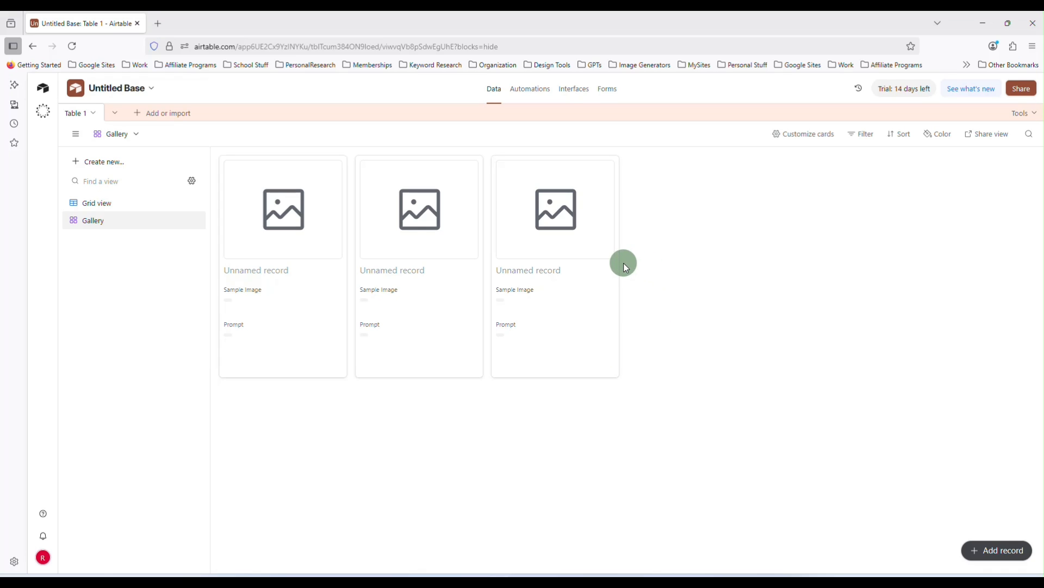
Rename the base to "Prompt Database"
left_click(113, 93)
left_click(112, 91)
left_click(112, 91)
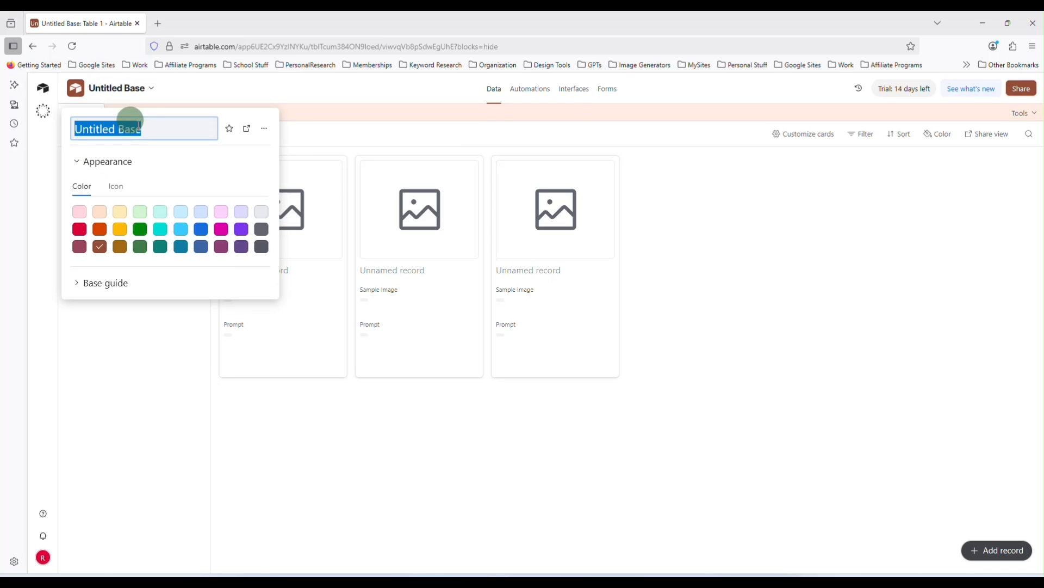
type("Prompt Database")
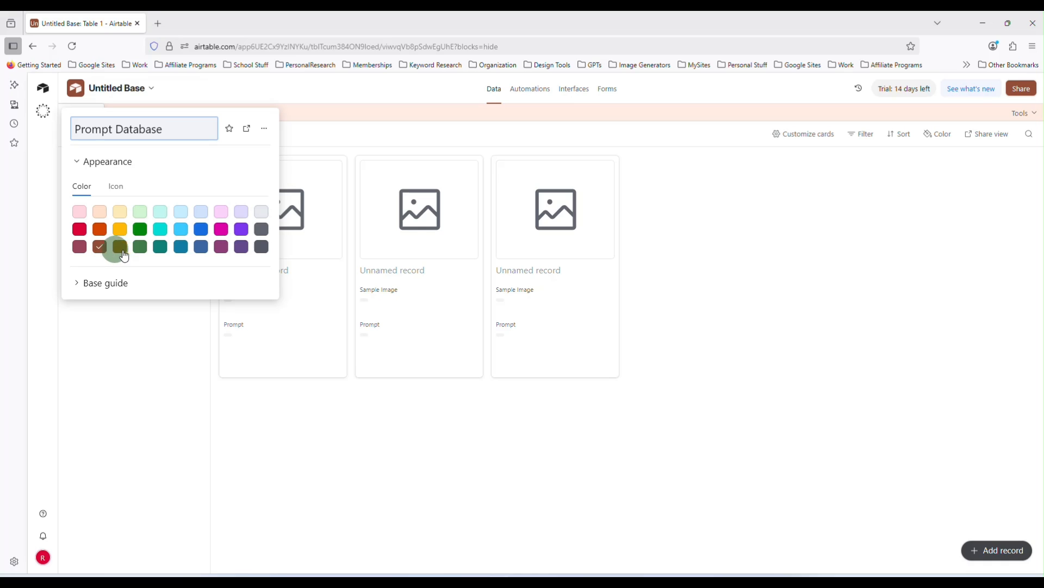
left_click(296, 127)
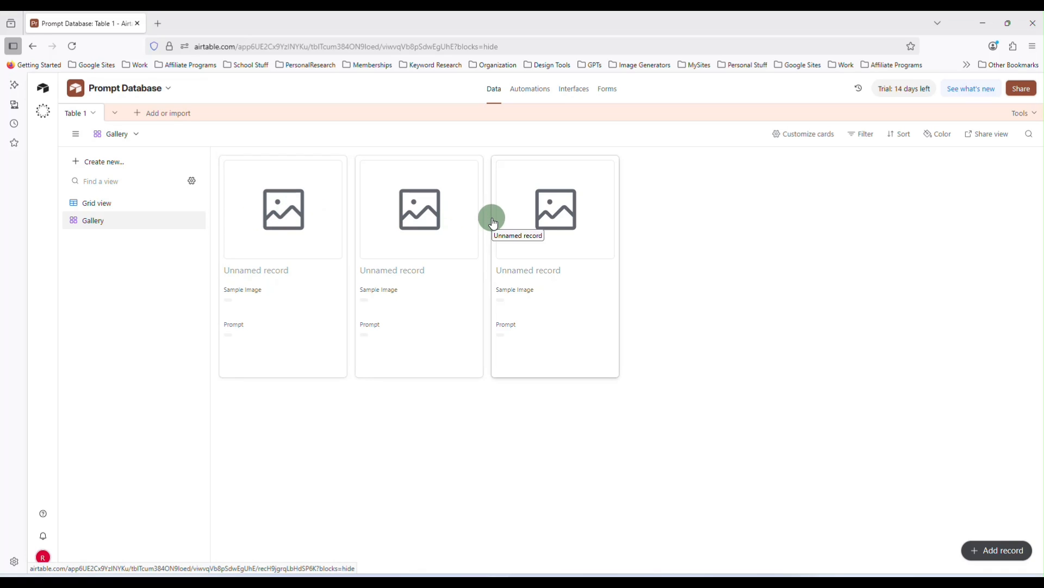
Duplicate Table 1 without its records and delete the copy
left_click(85, 118)
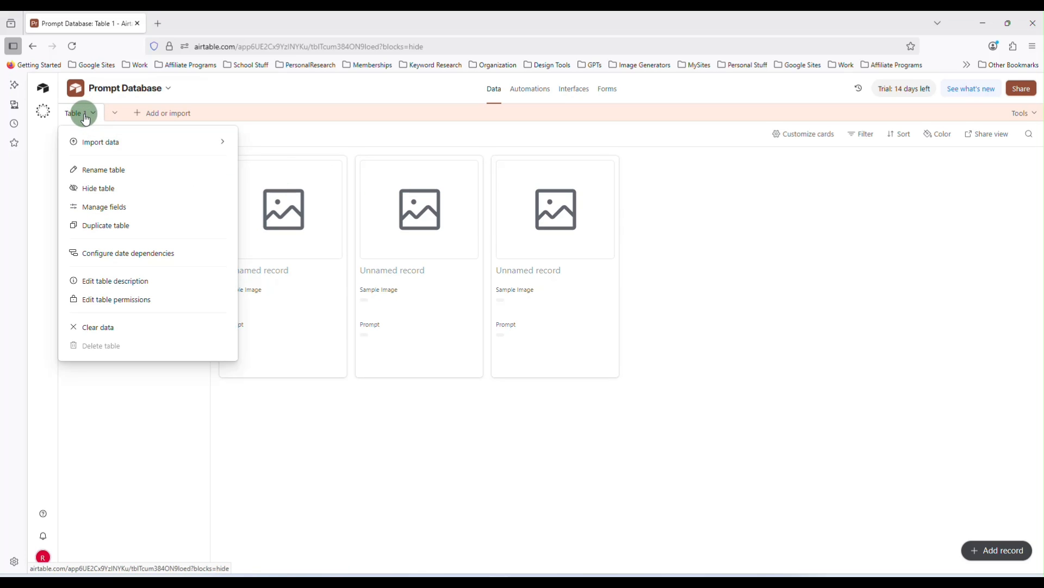
left_click(150, 226)
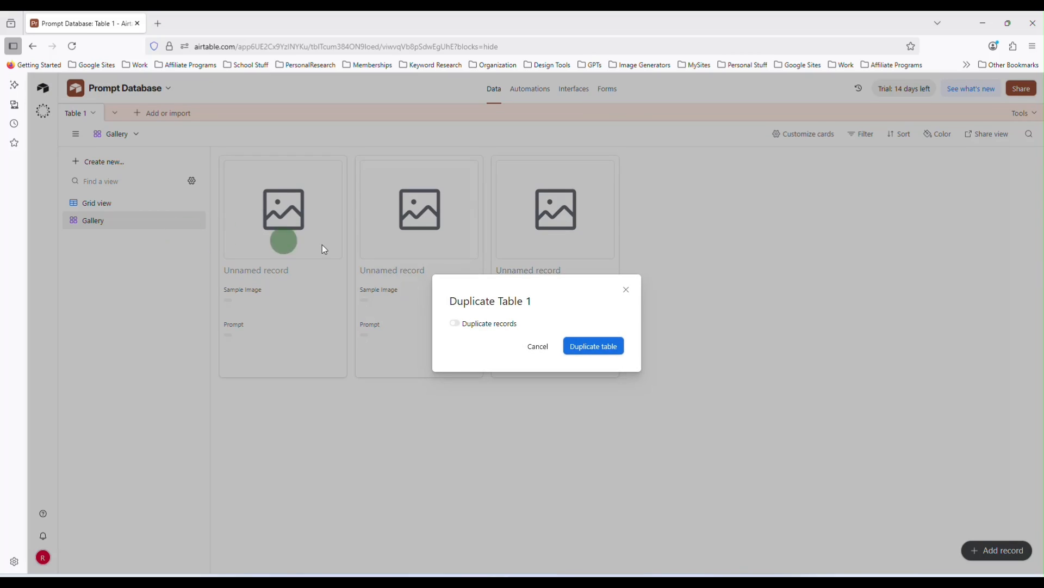
left_click(585, 346)
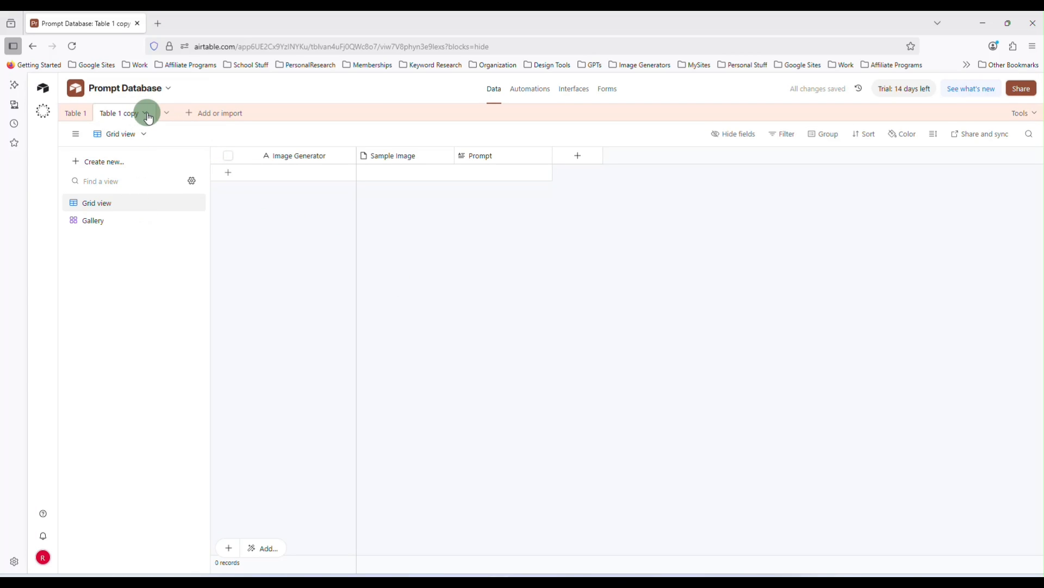
left_click(142, 114)
left_click(172, 351)
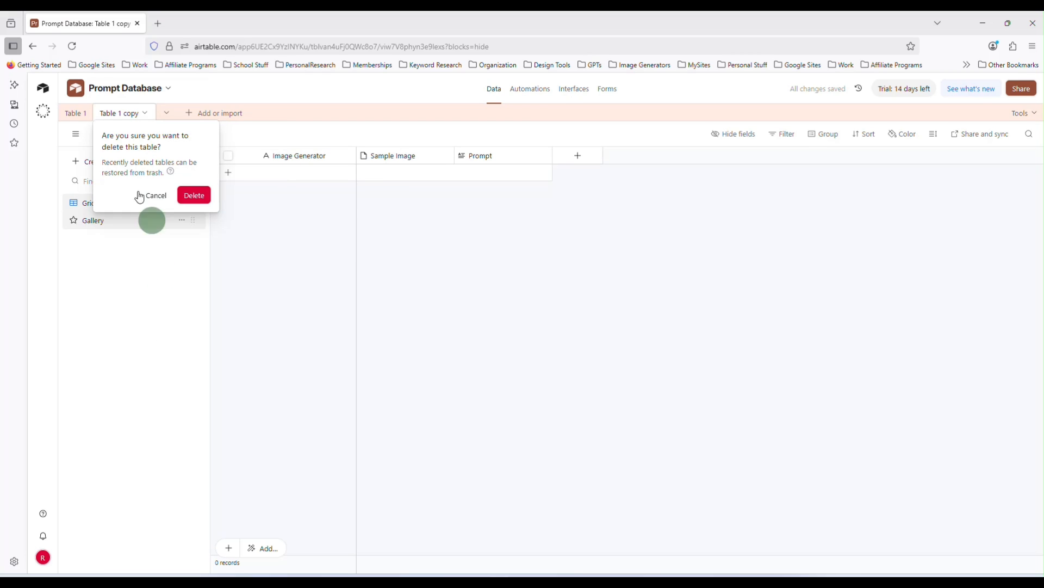
left_click(191, 196)
Duplicate Table 1 including its records and open the copy's Gallery view
left_click(96, 118)
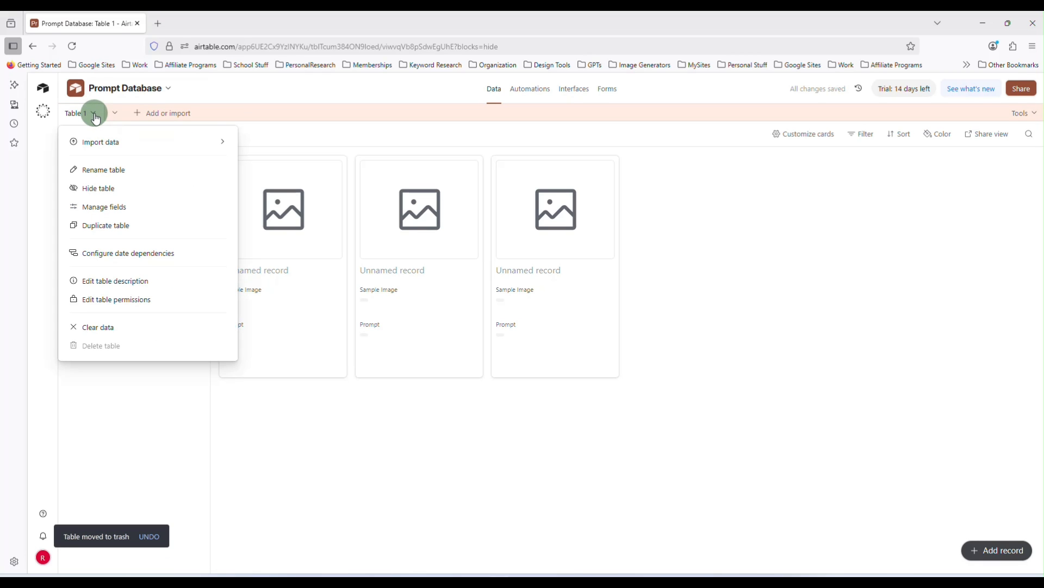
left_click(151, 228)
left_click(479, 336)
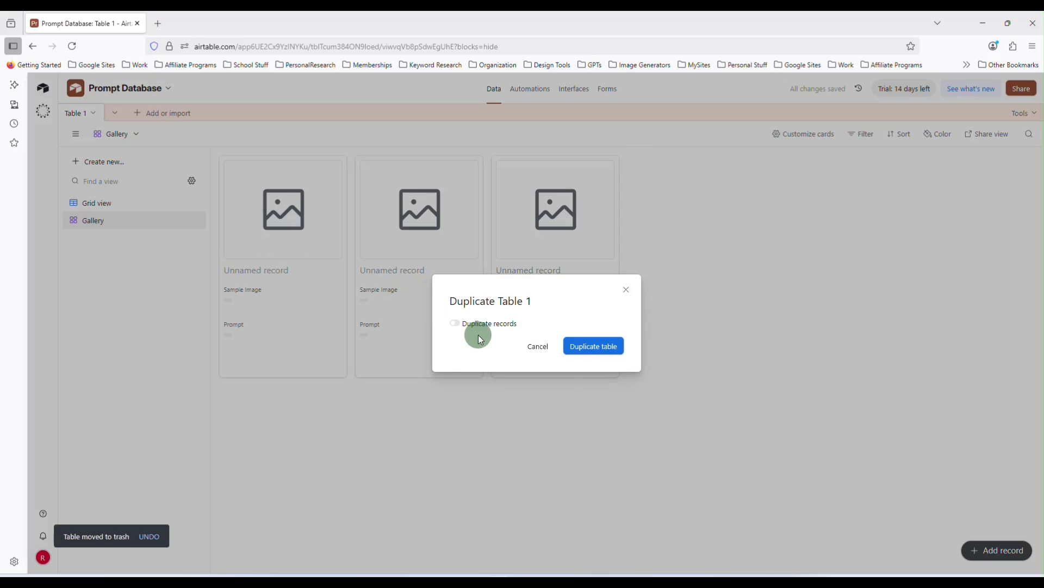
left_click(599, 344)
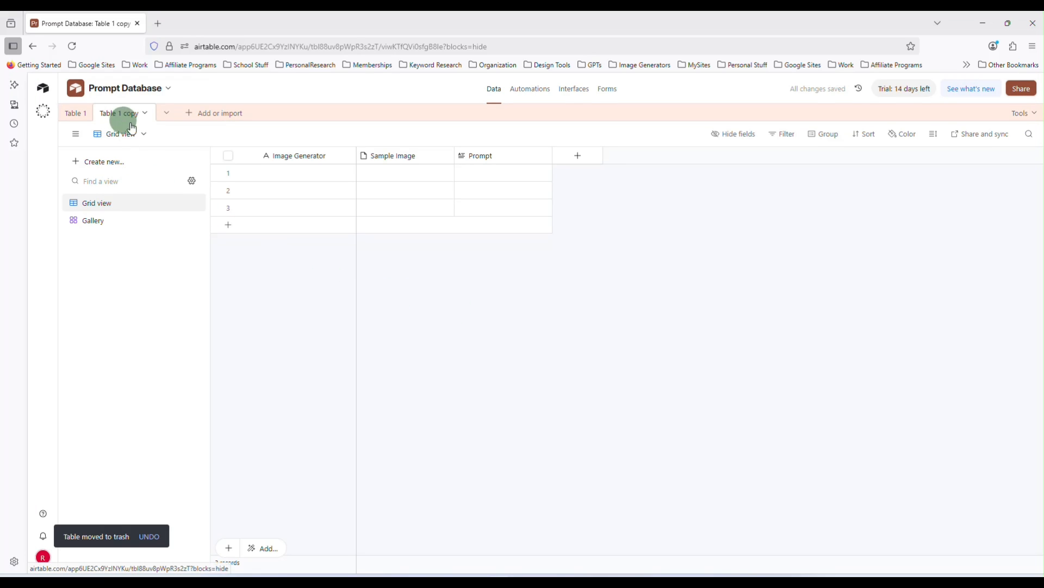
left_click(135, 223)
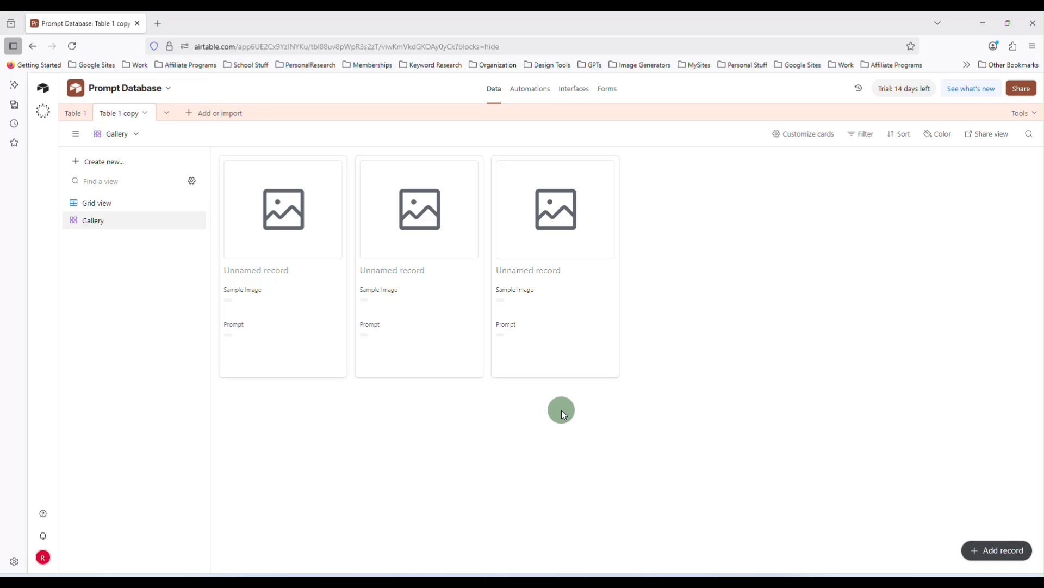
Rename Table 1 to "MidJourney"
left_click(76, 115)
double_click(76, 116)
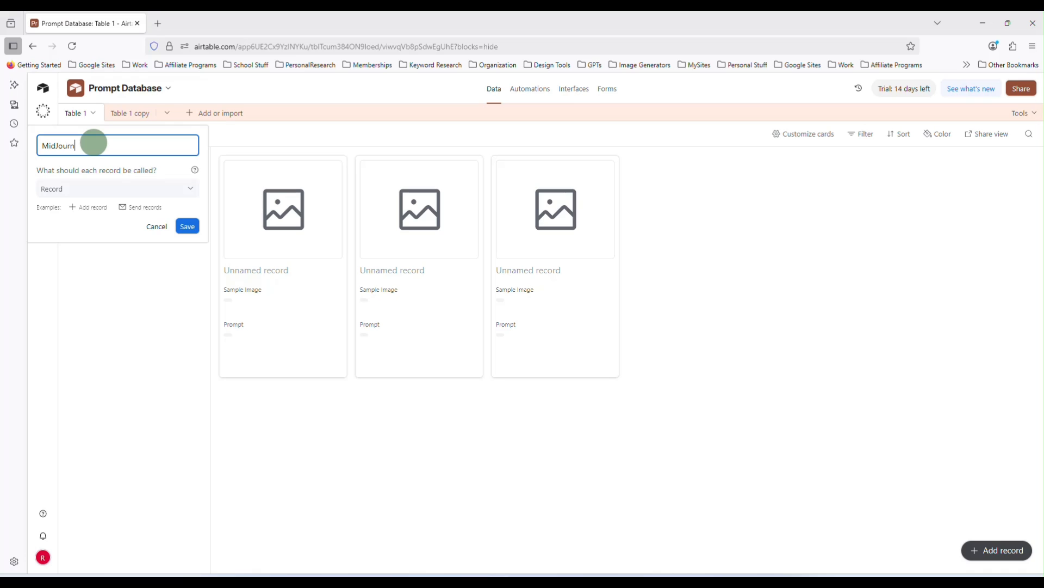
key("Return")
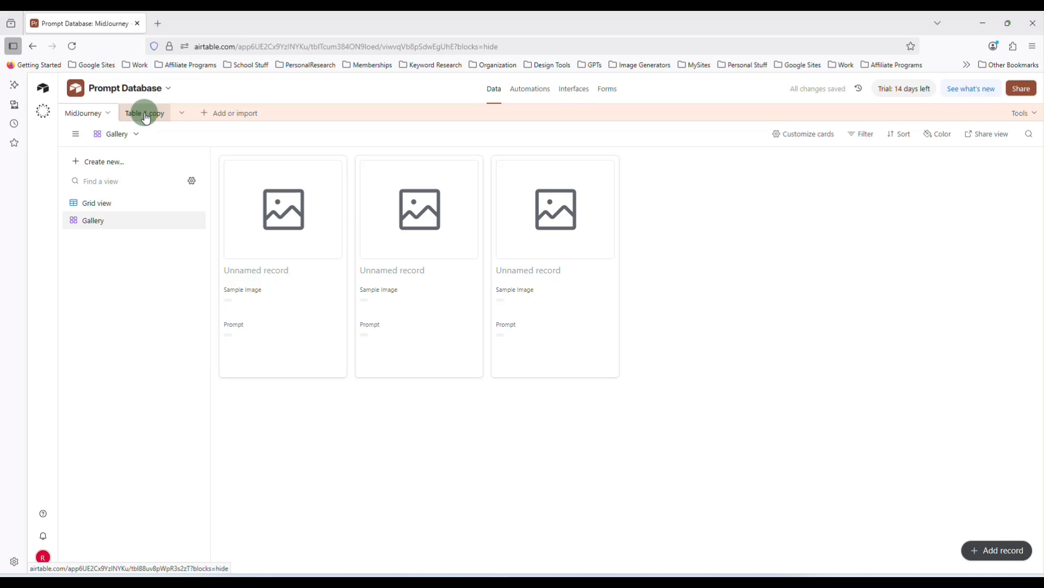
Rename the copied table to "Dalle"
double_click(145, 118)
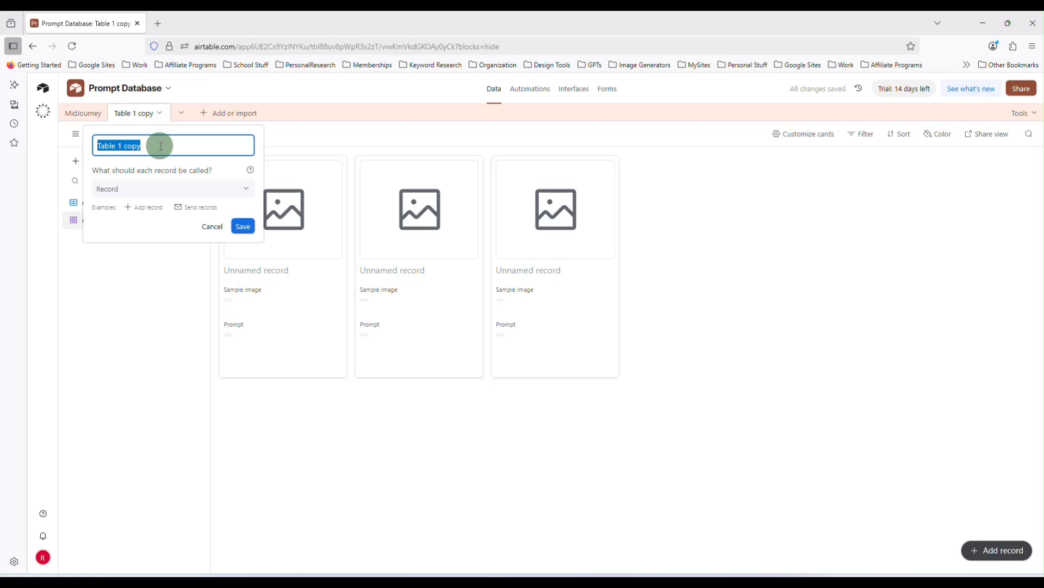
type("Dalle")
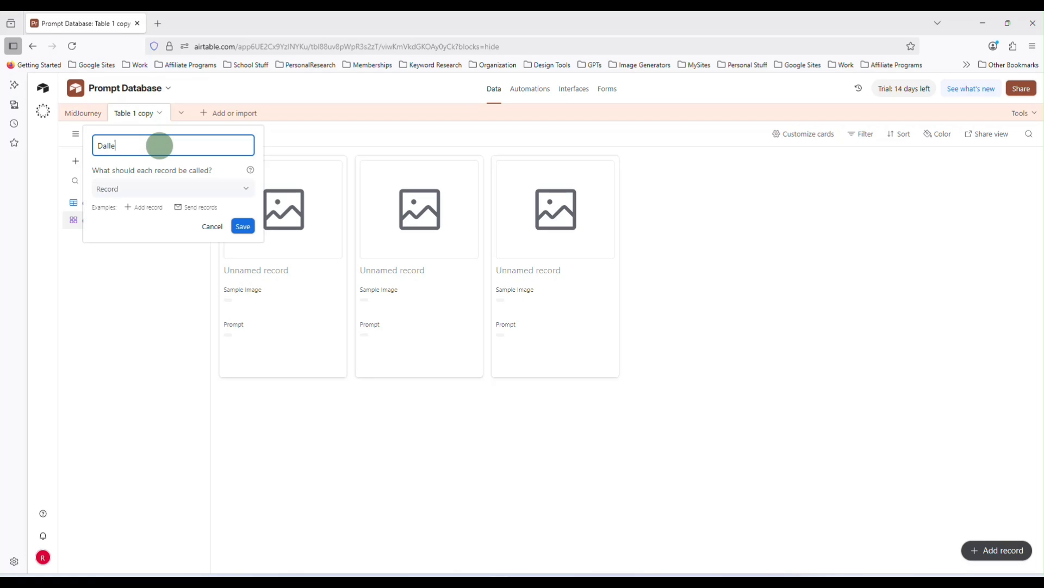
key("Return")
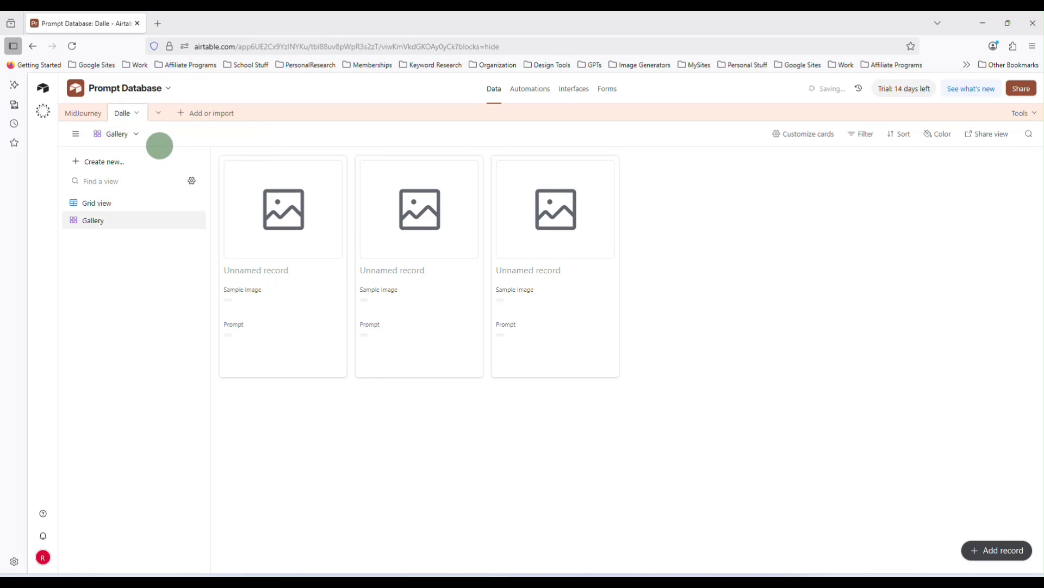
Duplicate the Dalle table including its records
left_click(136, 112)
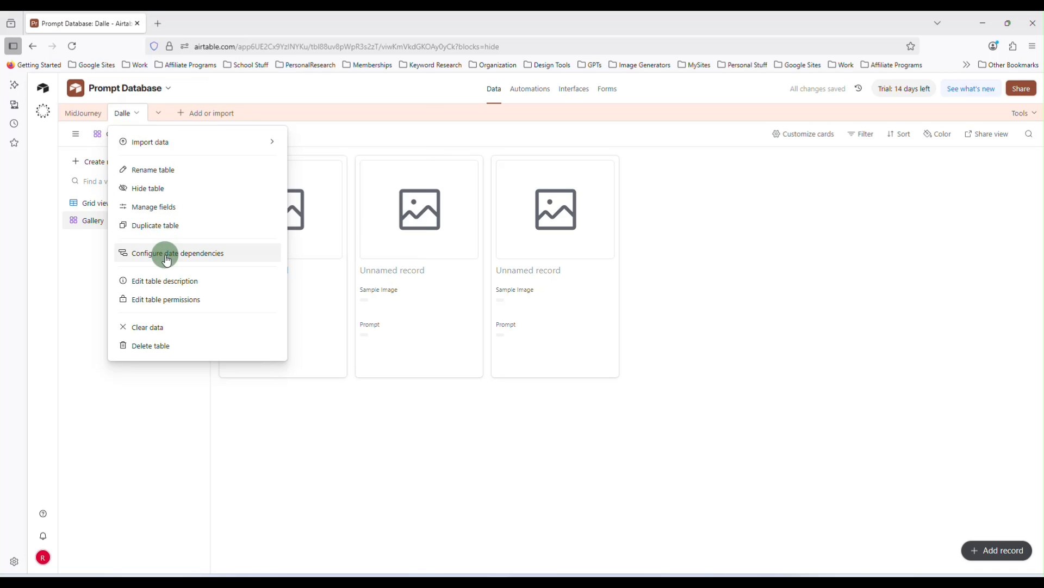
left_click(164, 225)
left_click(487, 324)
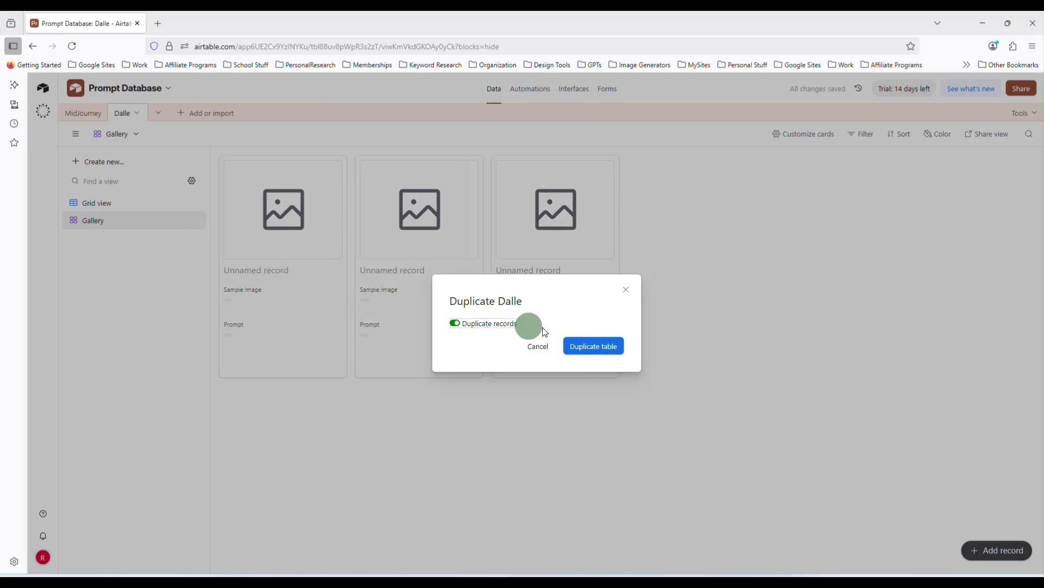
left_click(589, 345)
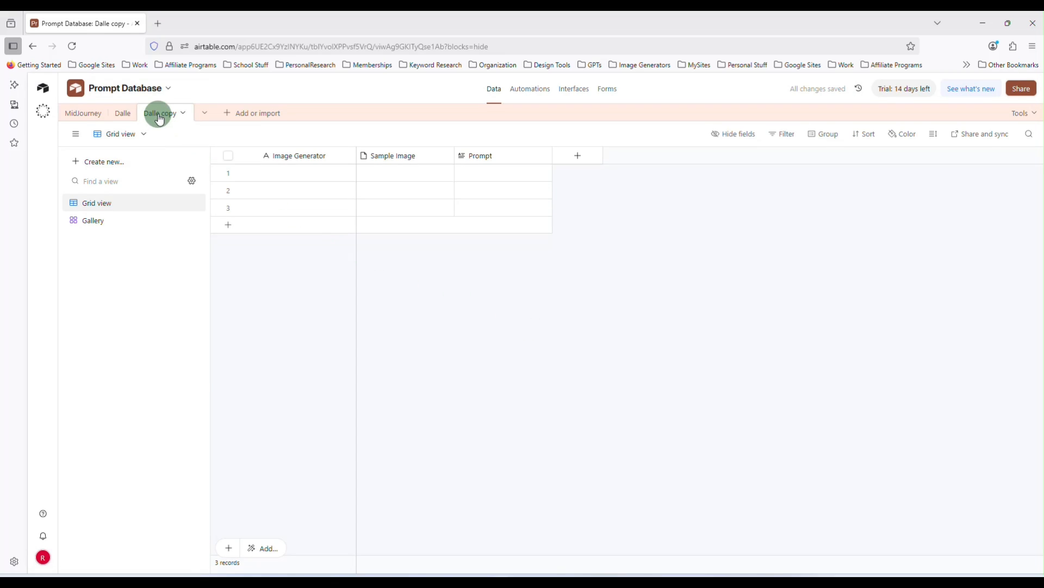
Rename the copied table to "Artistly" and open its Gallery view
double_click(159, 119)
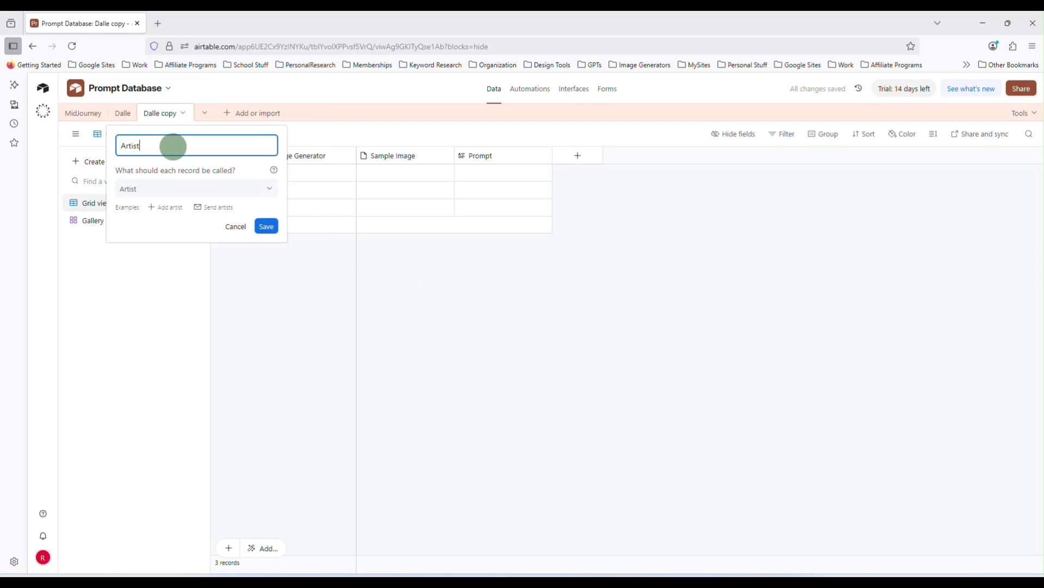
key("Return")
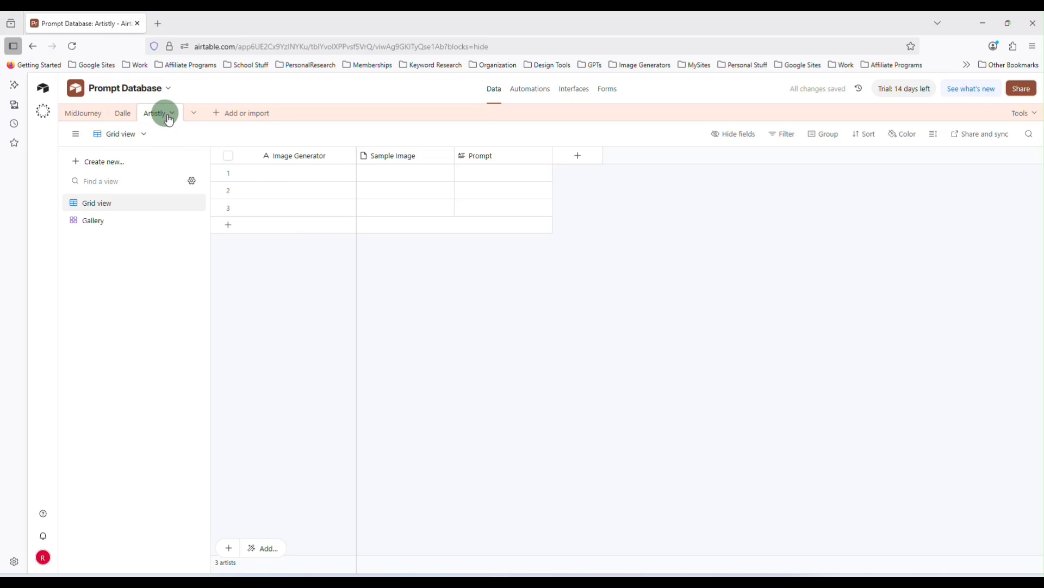
left_click(113, 225)
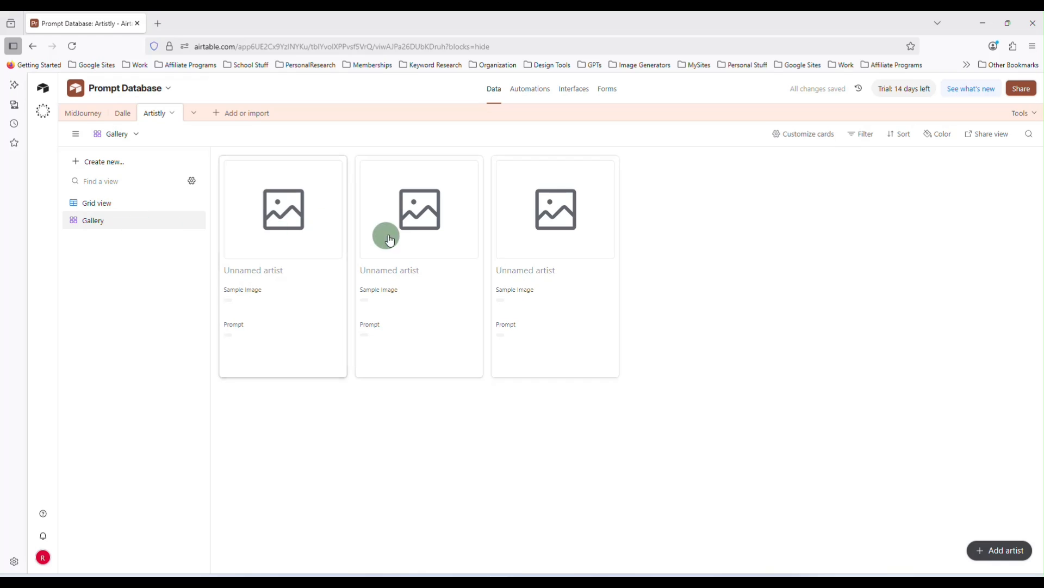
Duplicate the Artistly table
left_click(122, 113)
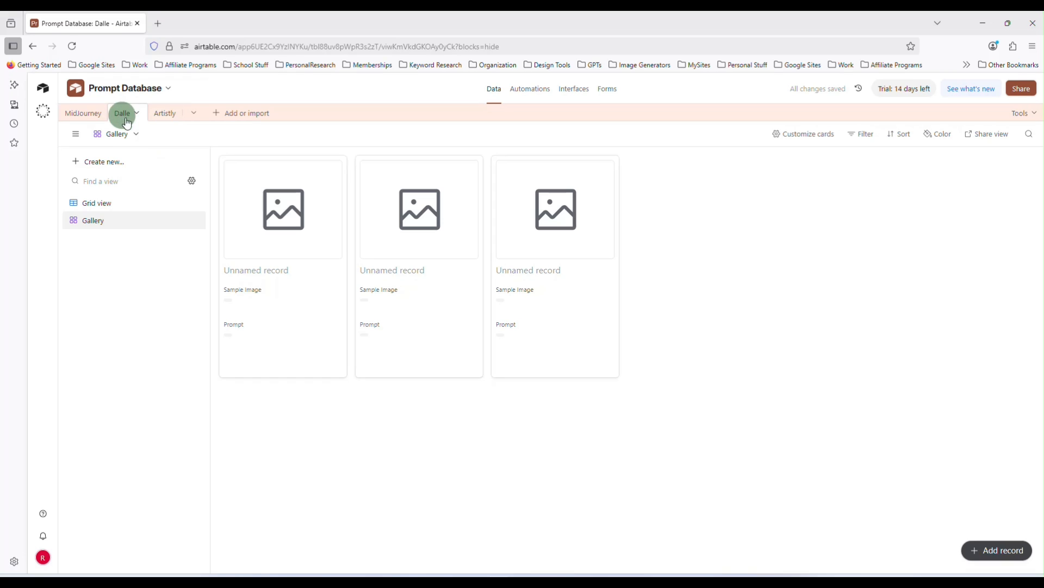
left_click(170, 117)
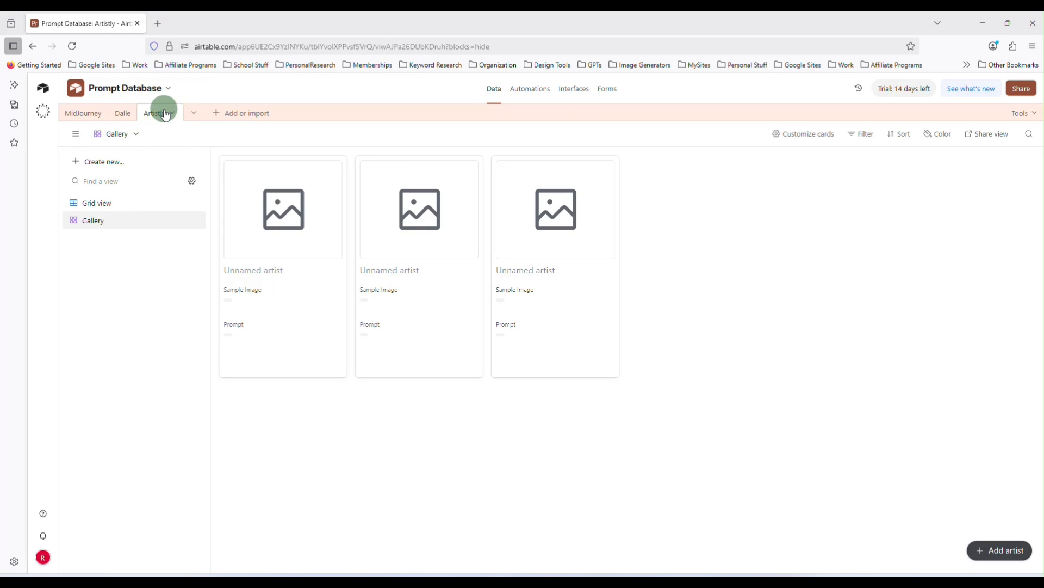
left_click(169, 113)
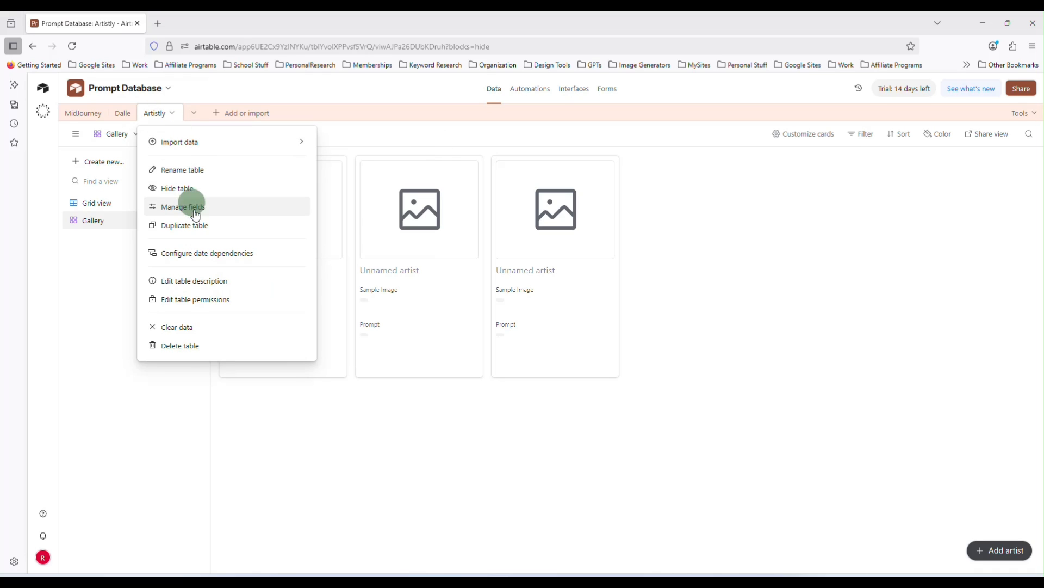
left_click(196, 226)
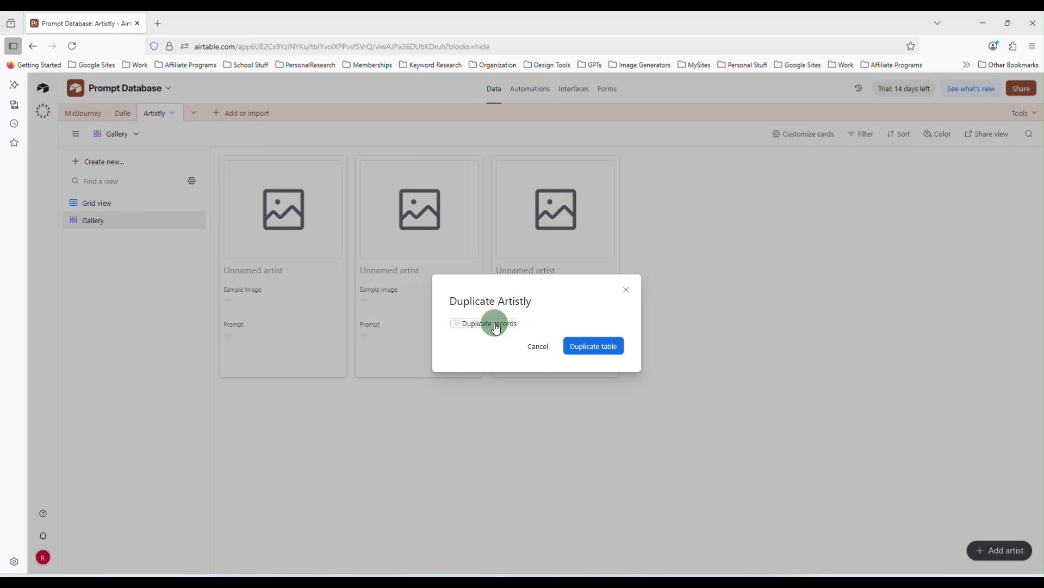
left_click(592, 352)
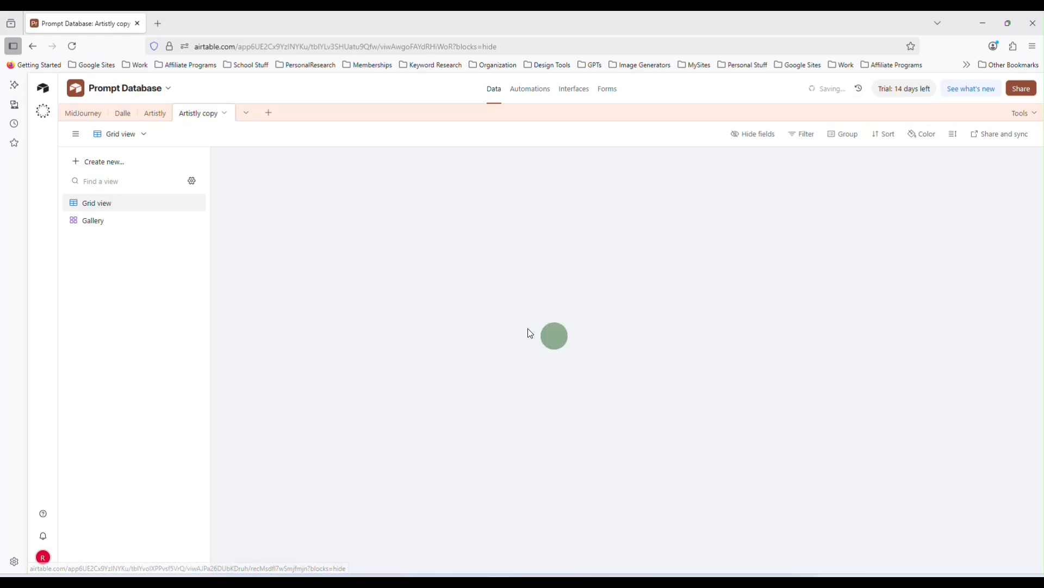
Rename the Artistly copy to "Kittl" and open its Gallery view
left_click(198, 116)
left_click(198, 116)
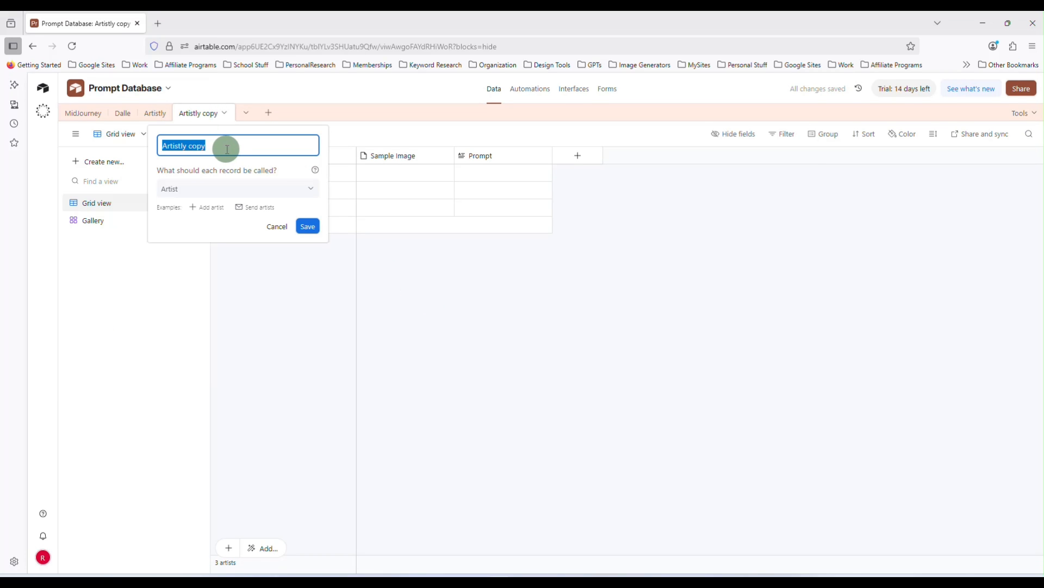
type("Kittl")
key("Return")
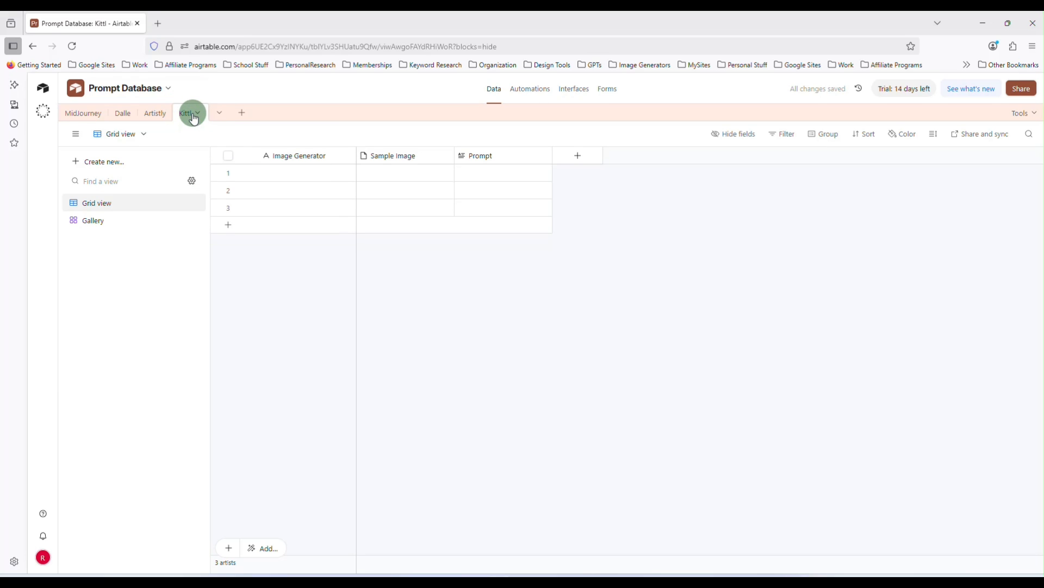
left_click(146, 222)
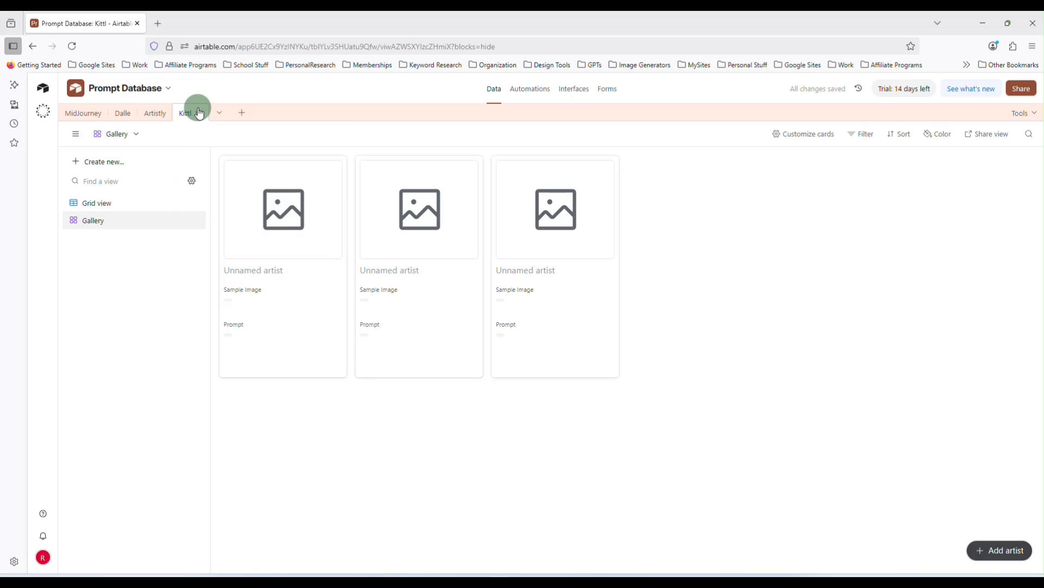
Duplicate the Kittl table including its records
left_click(199, 113)
left_click(240, 228)
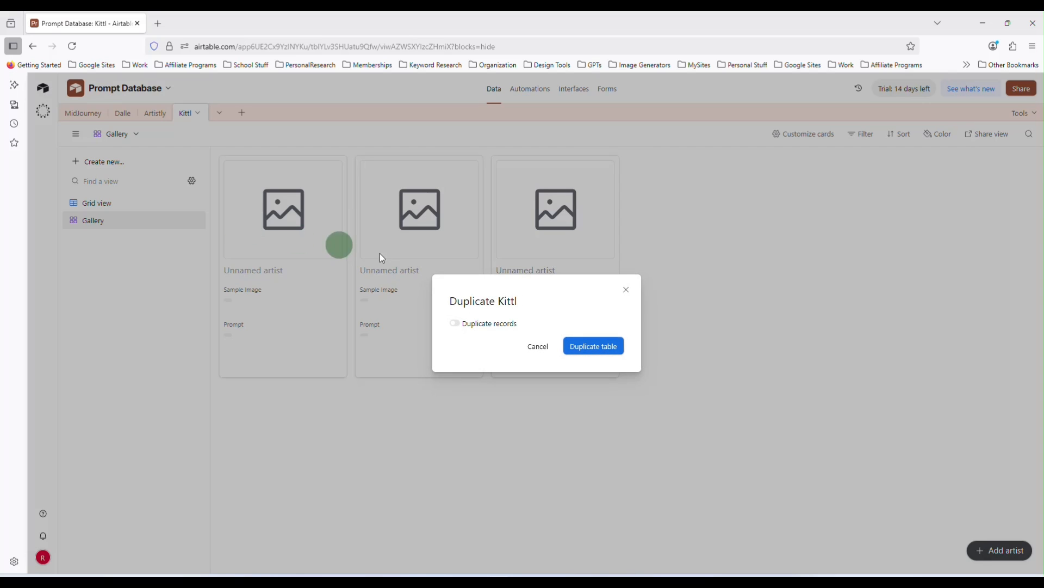
left_click(498, 326)
left_click(574, 346)
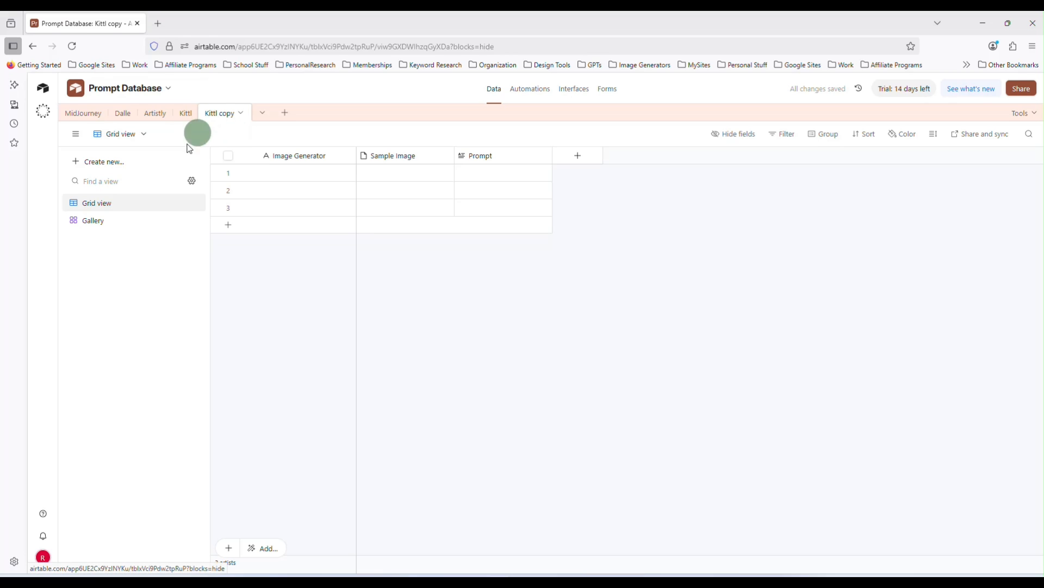
Open the Kittl copy's Gallery view and rename the table to "Recraft"
left_click(159, 228)
double_click(219, 113)
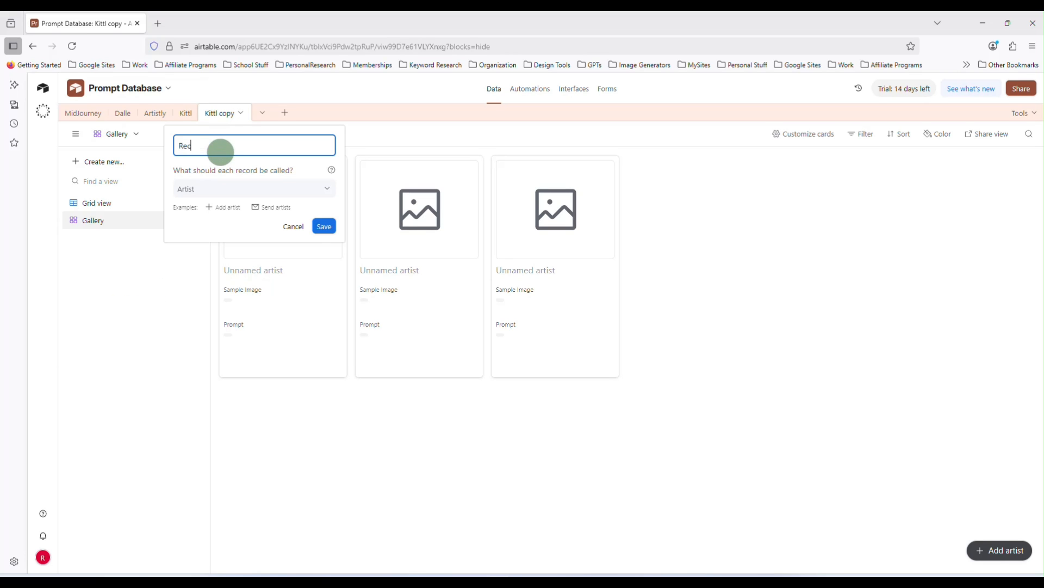
key("Return")
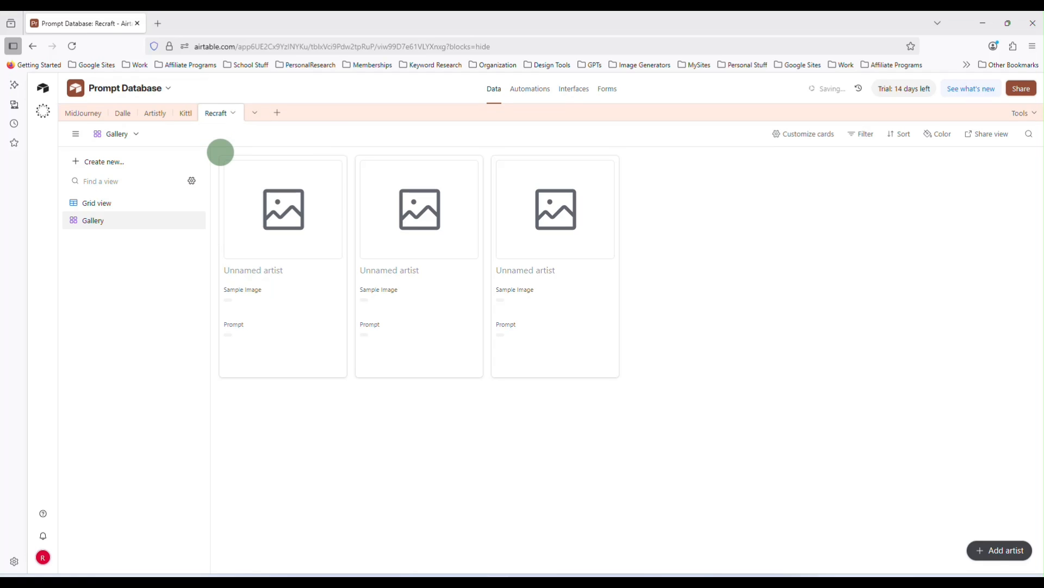
Duplicate the Recraft table including its records
left_click(230, 111)
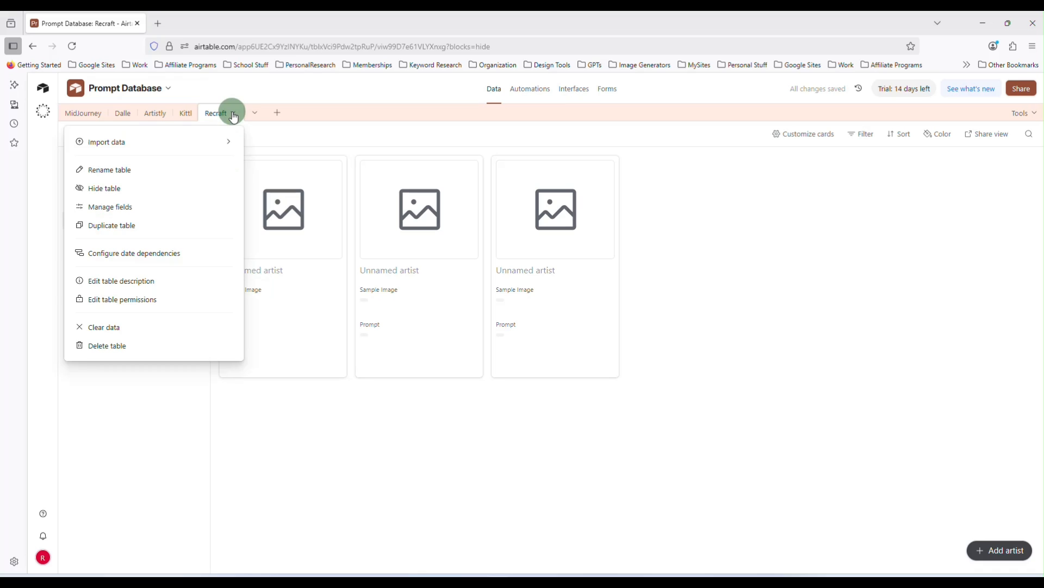
left_click(197, 235)
left_click(490, 324)
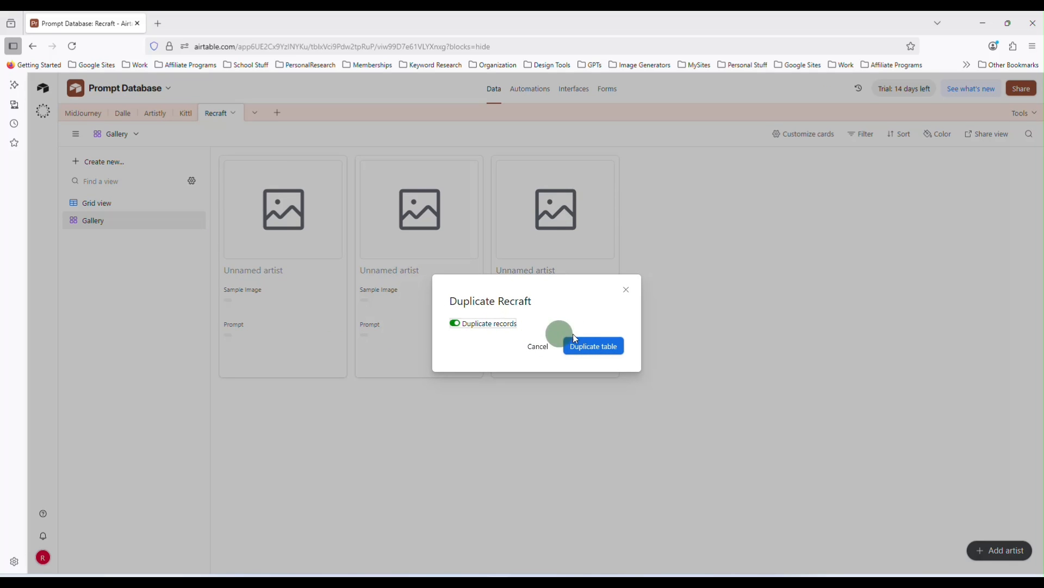
left_click(595, 346)
Rename the Recraft copy to "Ideogram" and open its Gallery view
double_click(254, 114)
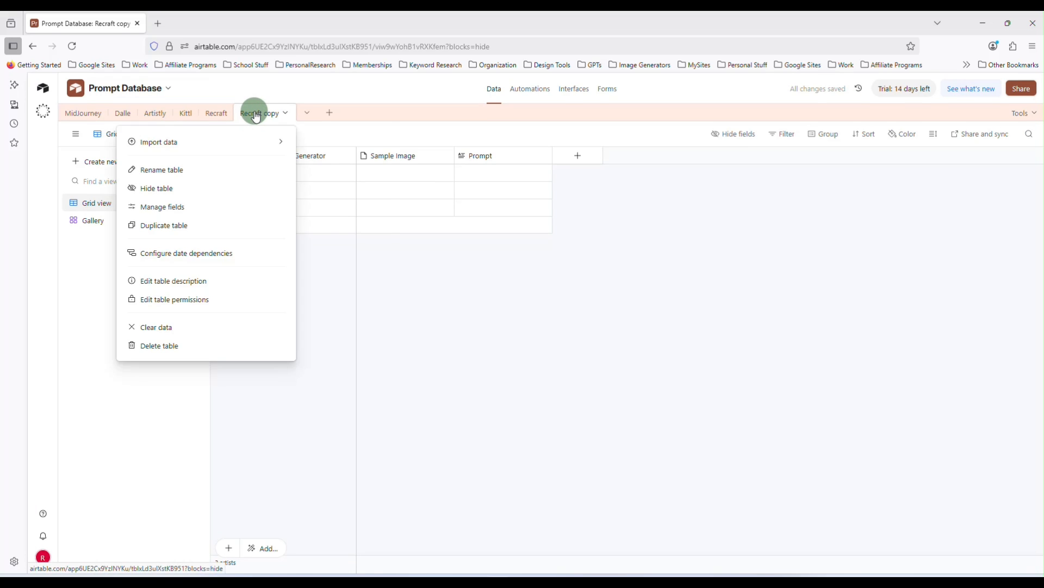
type("Ideogram")
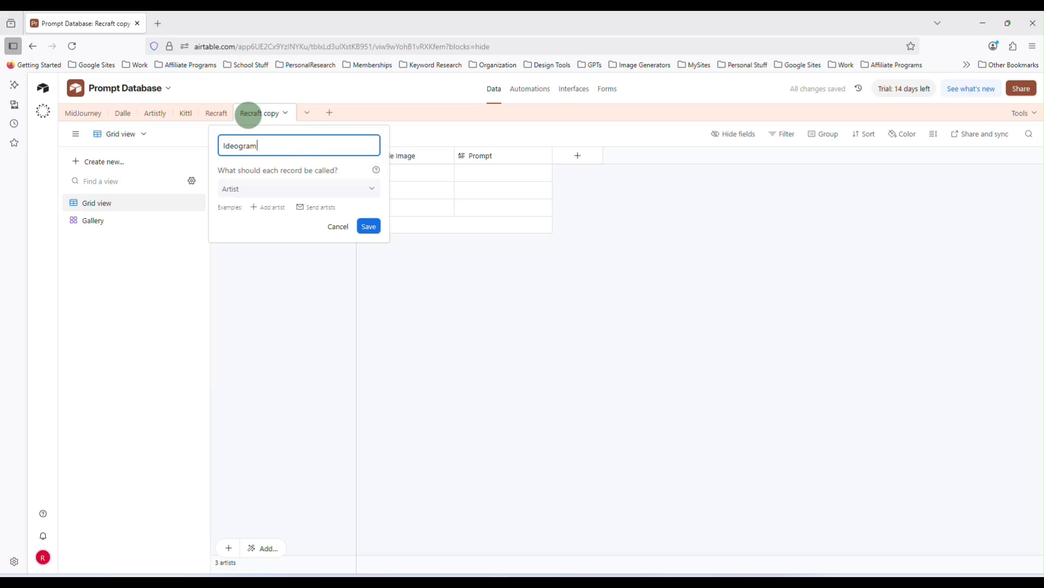
key("Return")
left_click(137, 218)
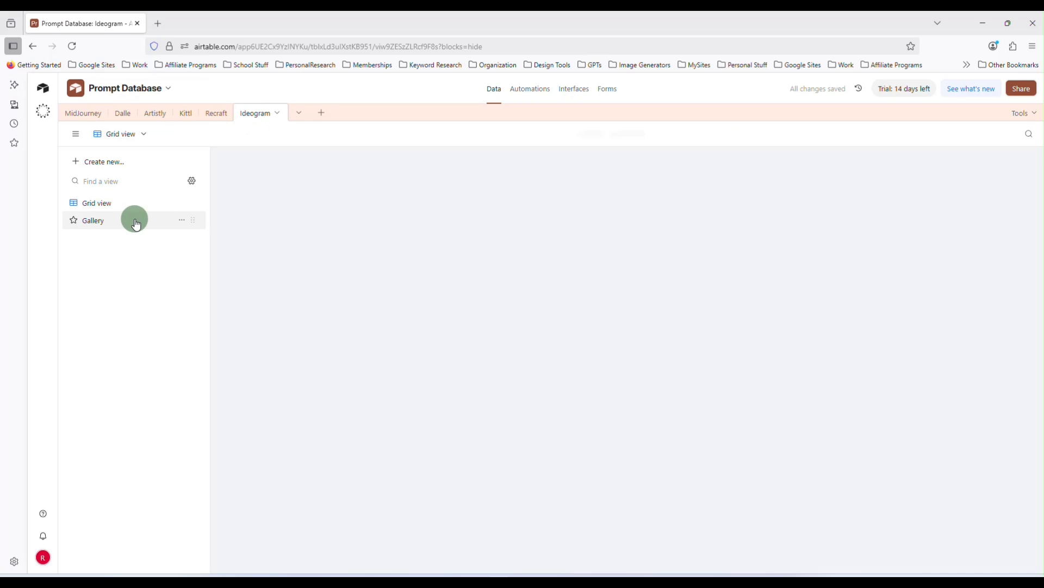
Duplicate the Ideogram table including its records
left_click(280, 114)
left_click(244, 233)
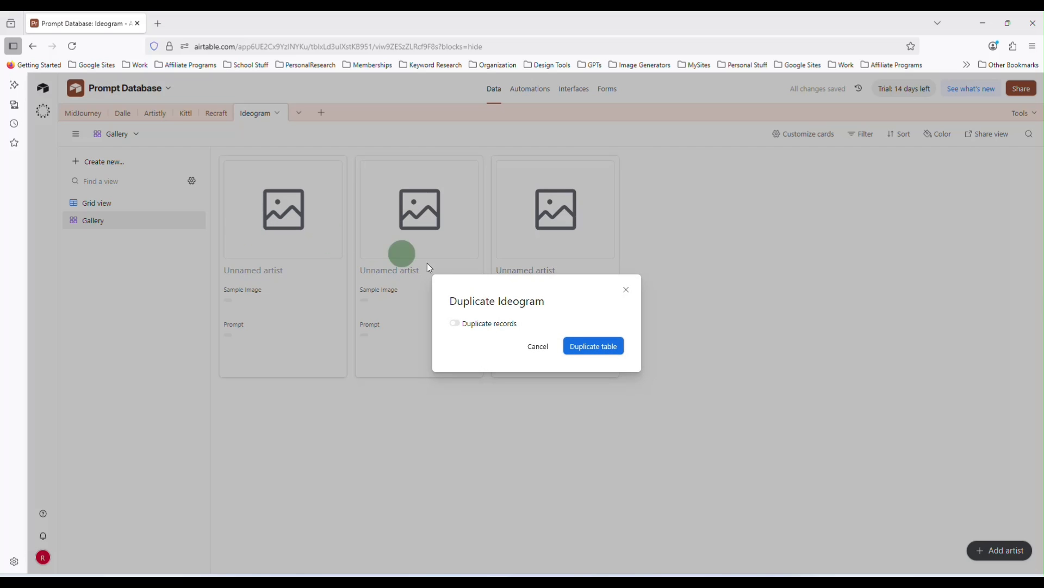
left_click(478, 322)
left_click(580, 347)
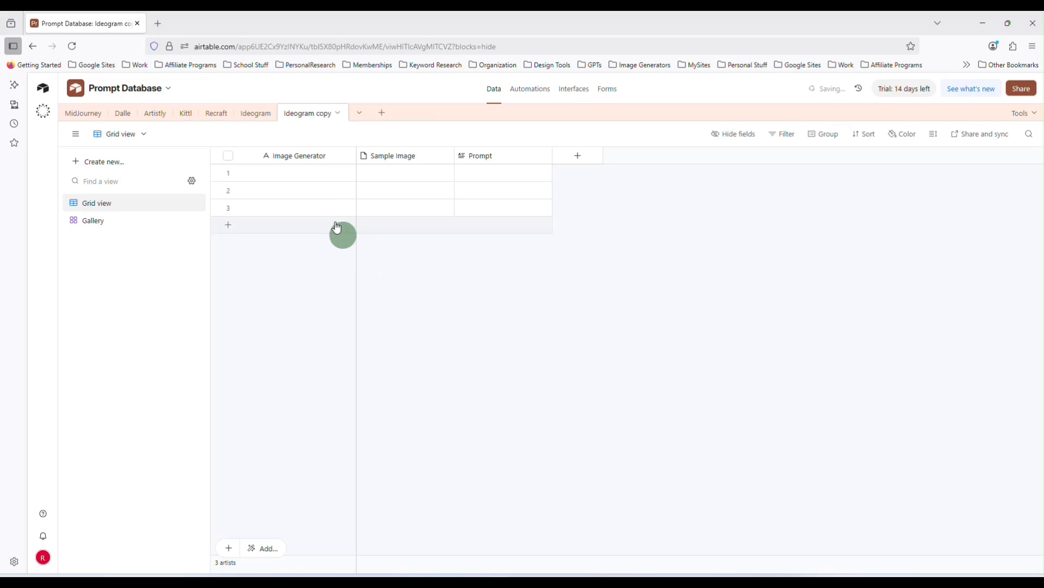
Rename the Ideogram copy to "Leonardo" and open its Gallery view
double_click(308, 116)
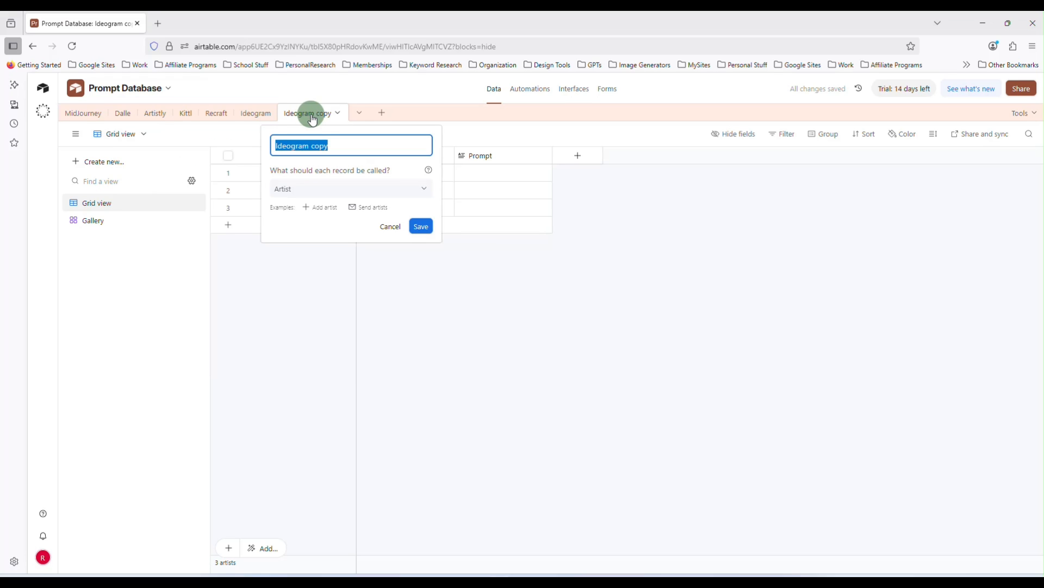
type("Leonardo")
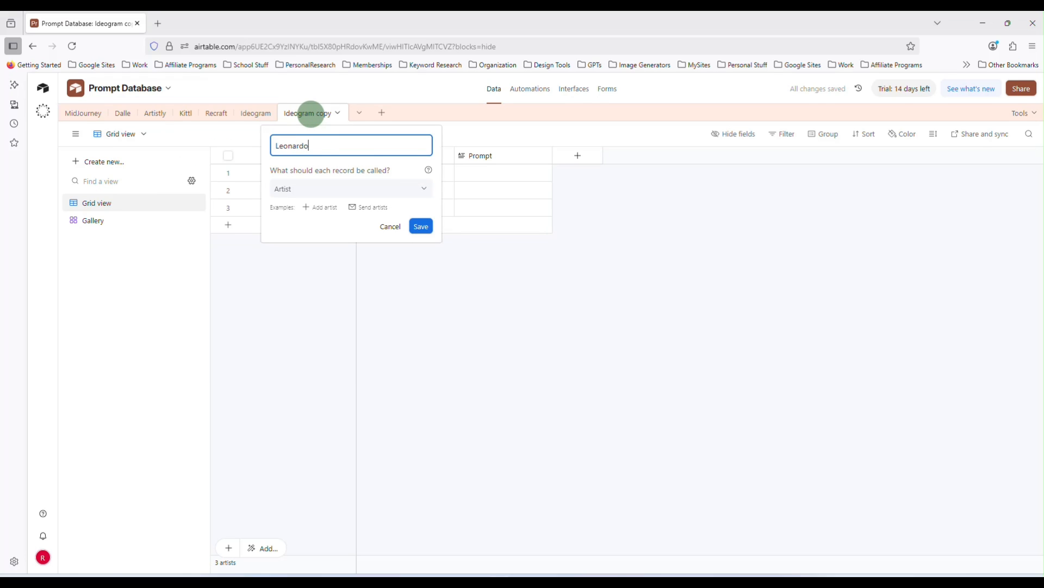
key("Return")
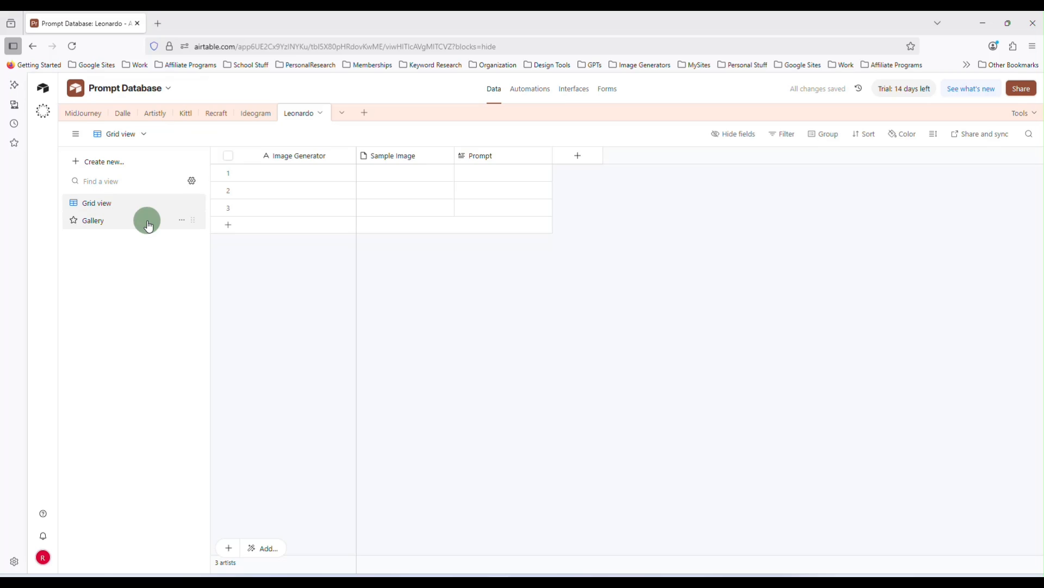
left_click(147, 220)
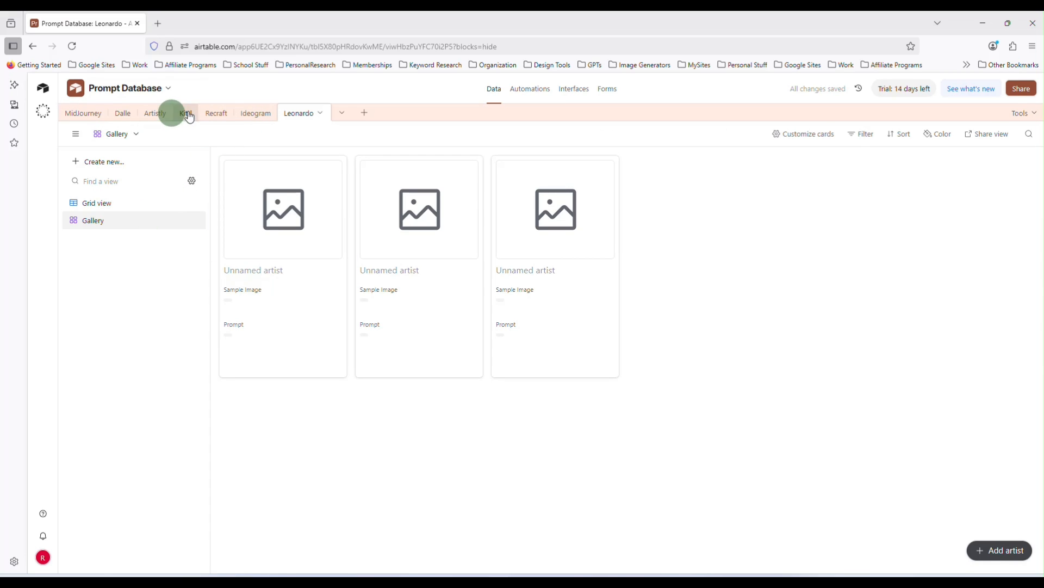
Duplicate the Leonardo table including its records
left_click(319, 113)
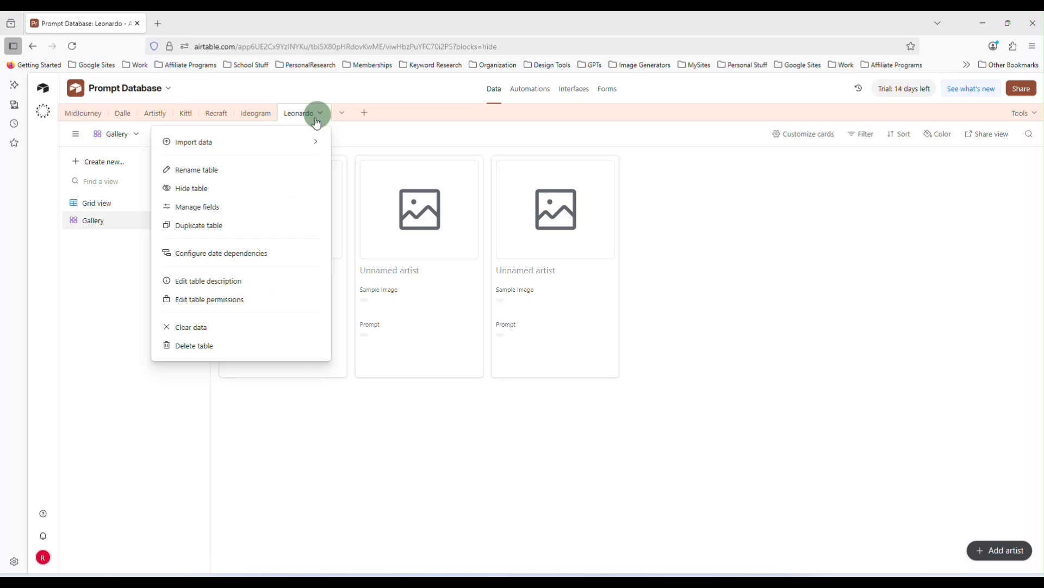
left_click(256, 227)
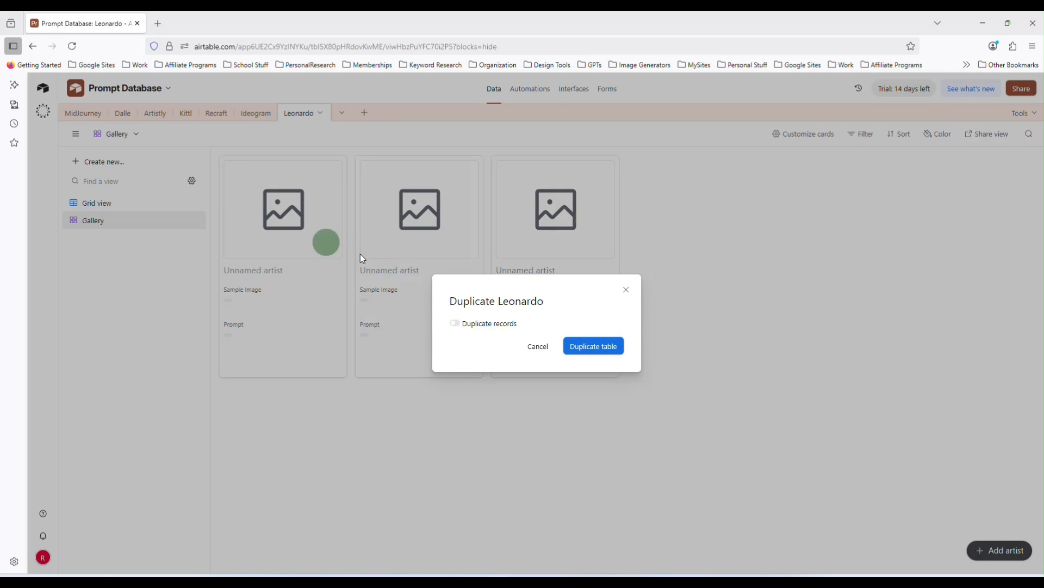
left_click(490, 326)
left_click(587, 348)
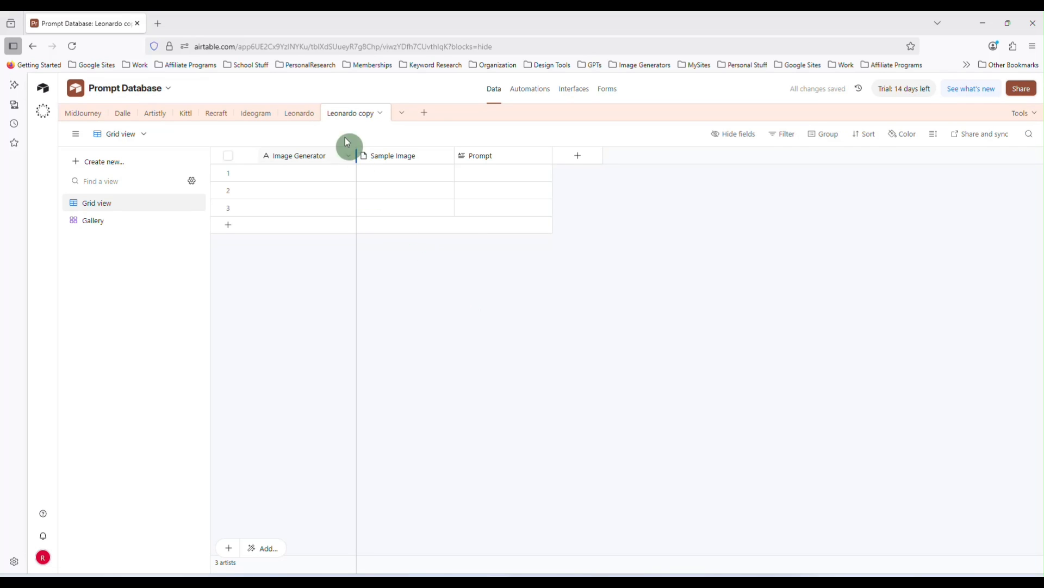
Rename the Leonardo copy to "CanvaAI" and open its Gallery view
double_click(344, 114)
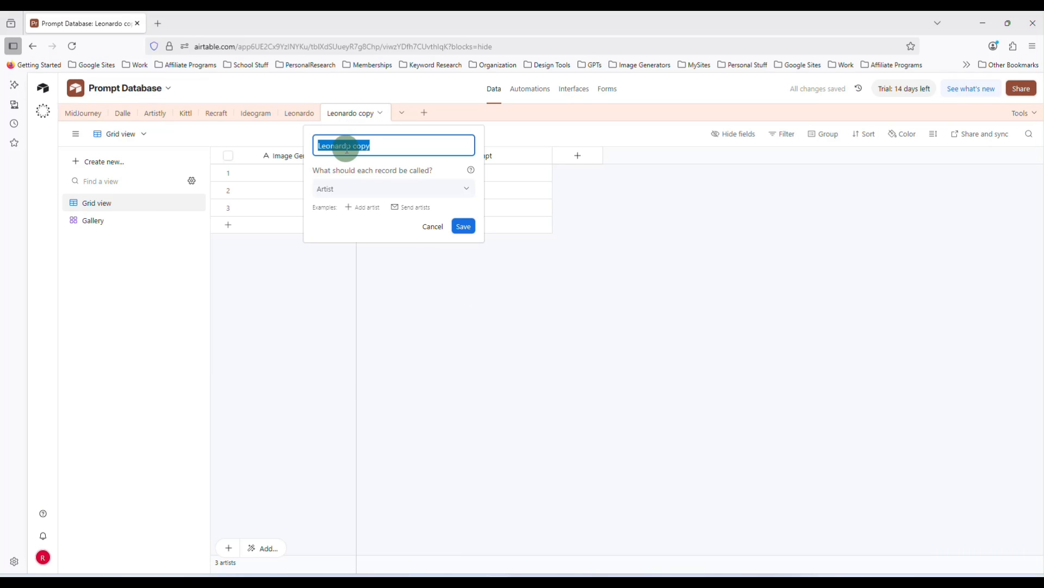
type("CanvaAI")
key("Return")
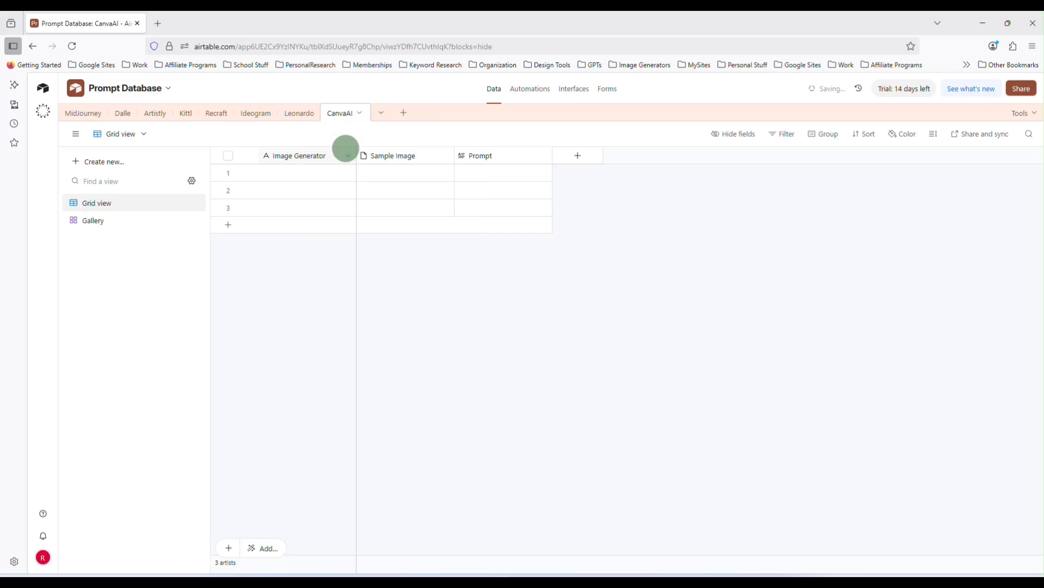
left_click(151, 220)
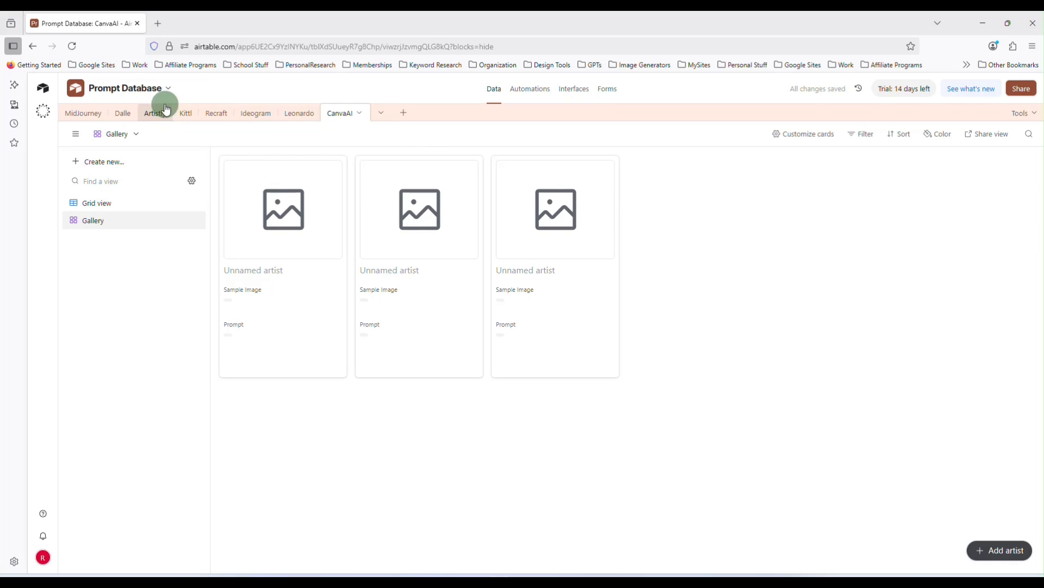
Browse through each generator table's Gallery view in turn
left_click(87, 113)
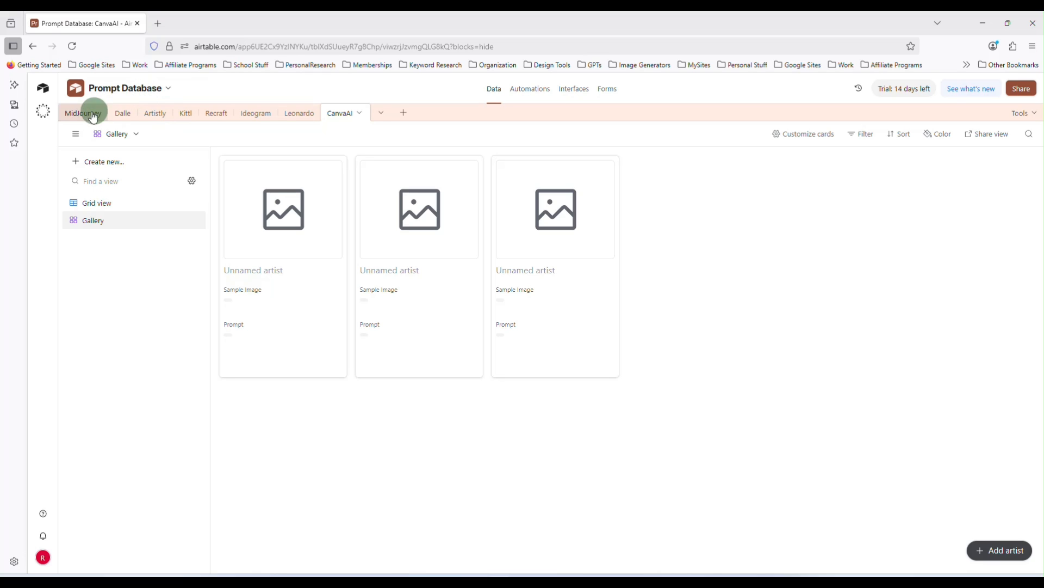
left_click(131, 117)
left_click(163, 114)
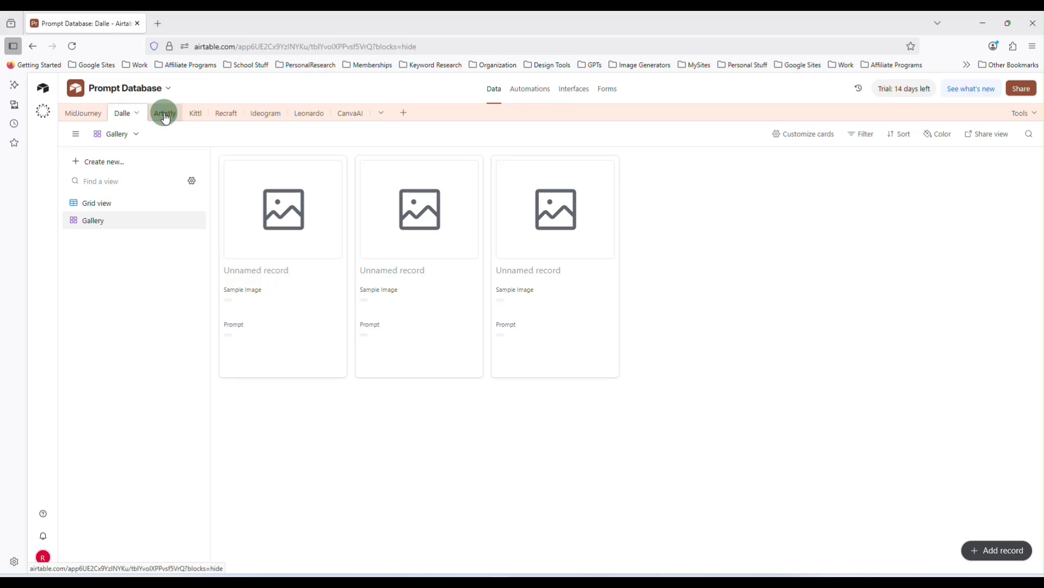
left_click(190, 114)
left_click(218, 117)
left_click(263, 116)
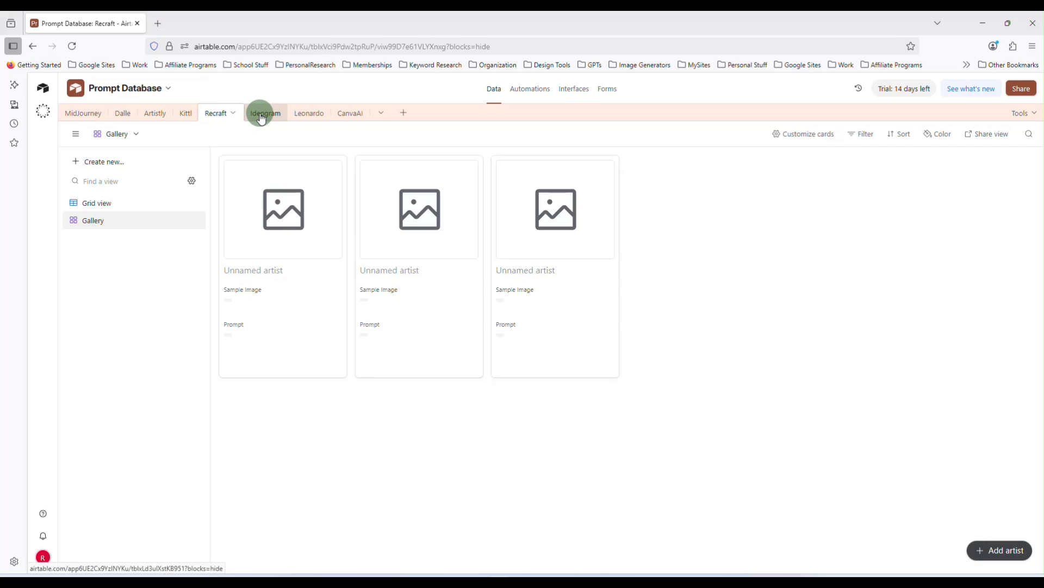
left_click(304, 116)
left_click(351, 117)
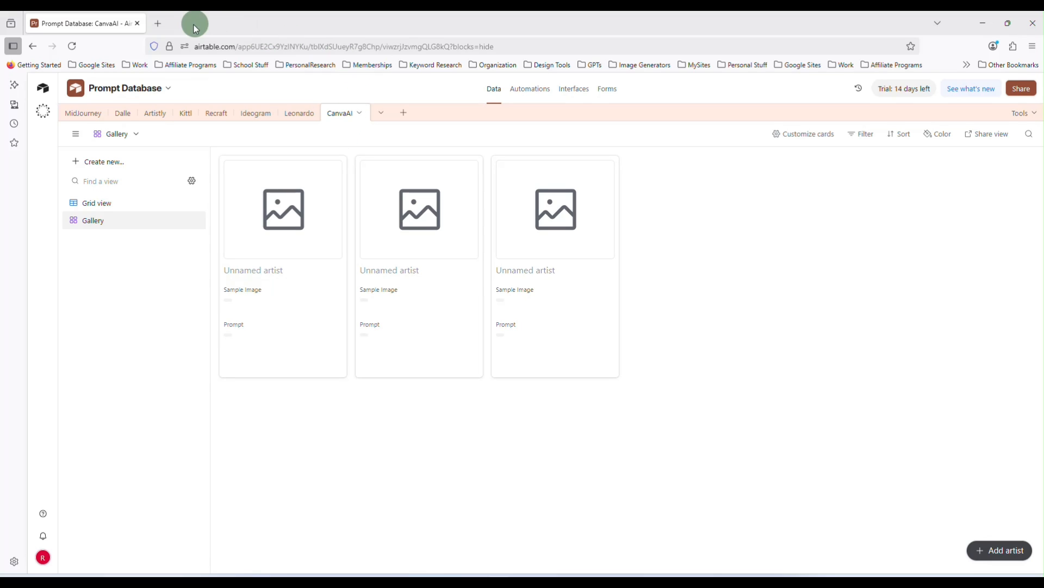
Open Midjourney from the Image Generators bookmarks in a new tab and continue with Google to log in
left_click(161, 22)
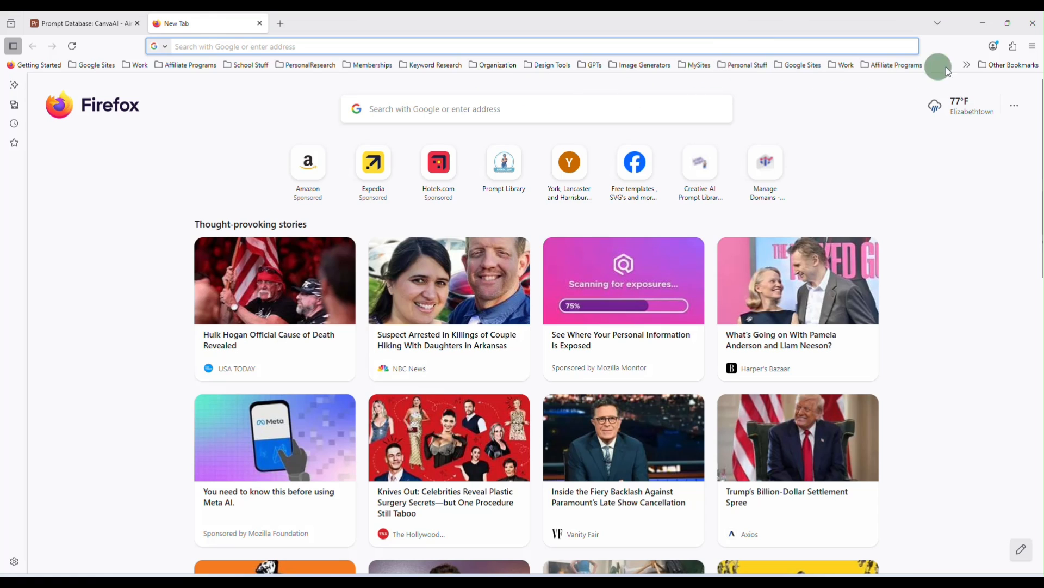
left_click(967, 66)
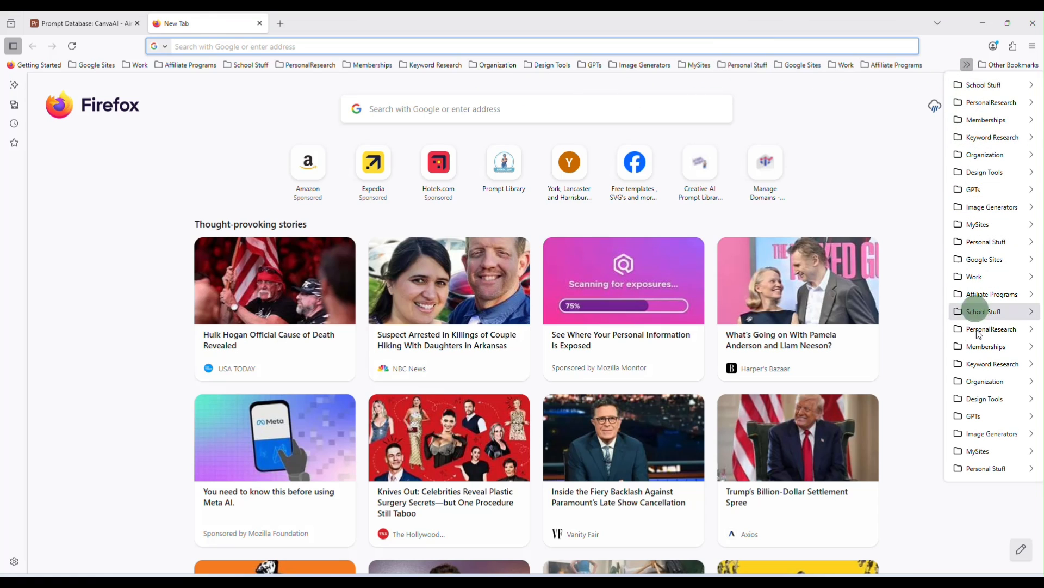
mouse_move(967, 435)
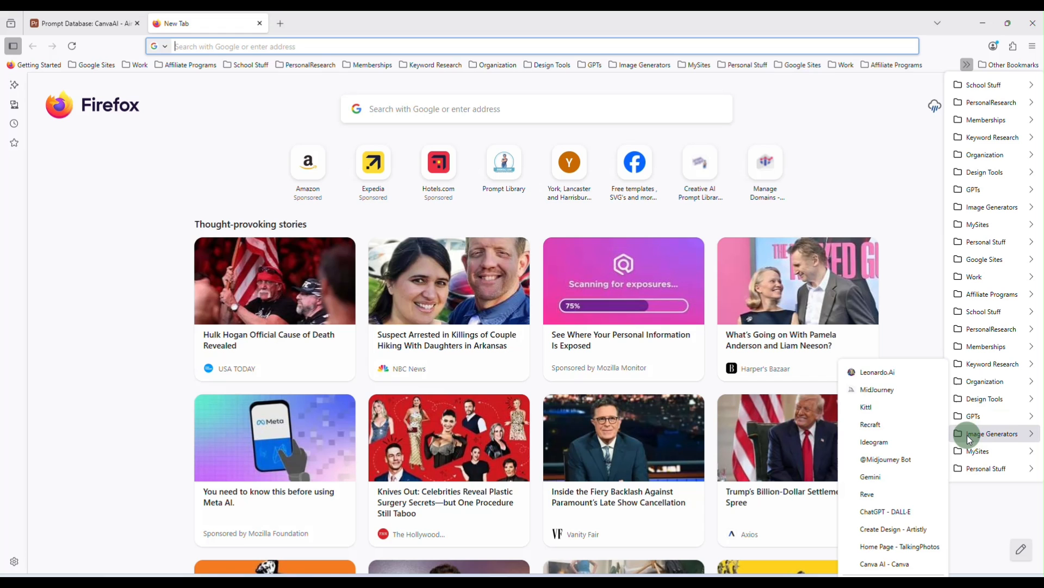
left_click(890, 392)
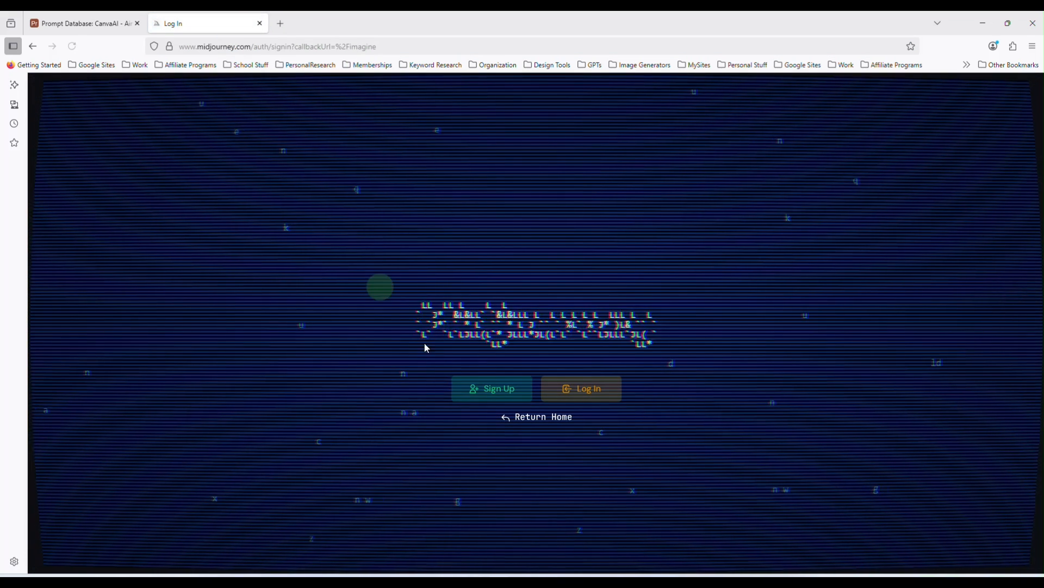
left_click(583, 389)
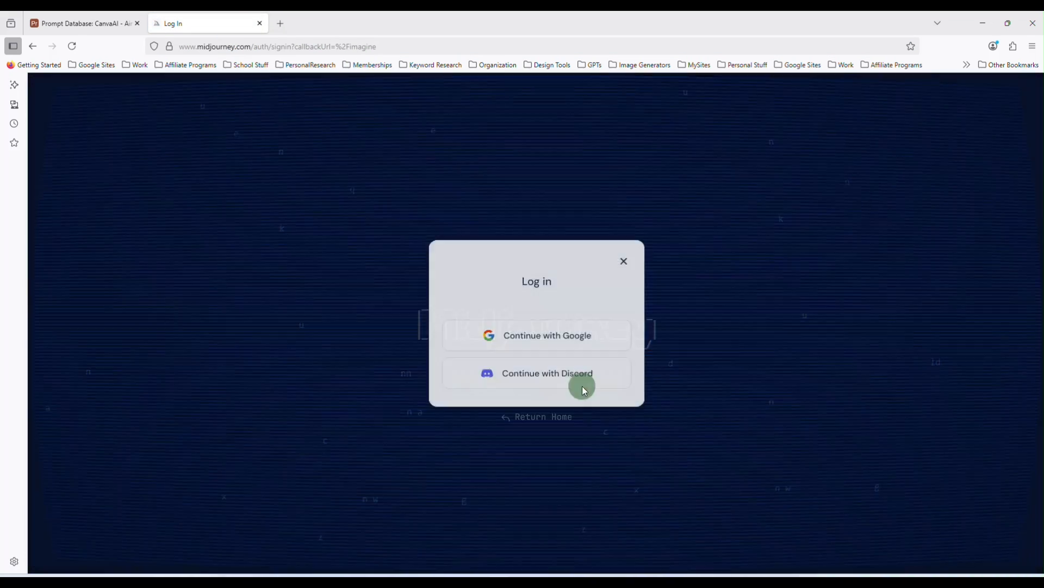
left_click(560, 338)
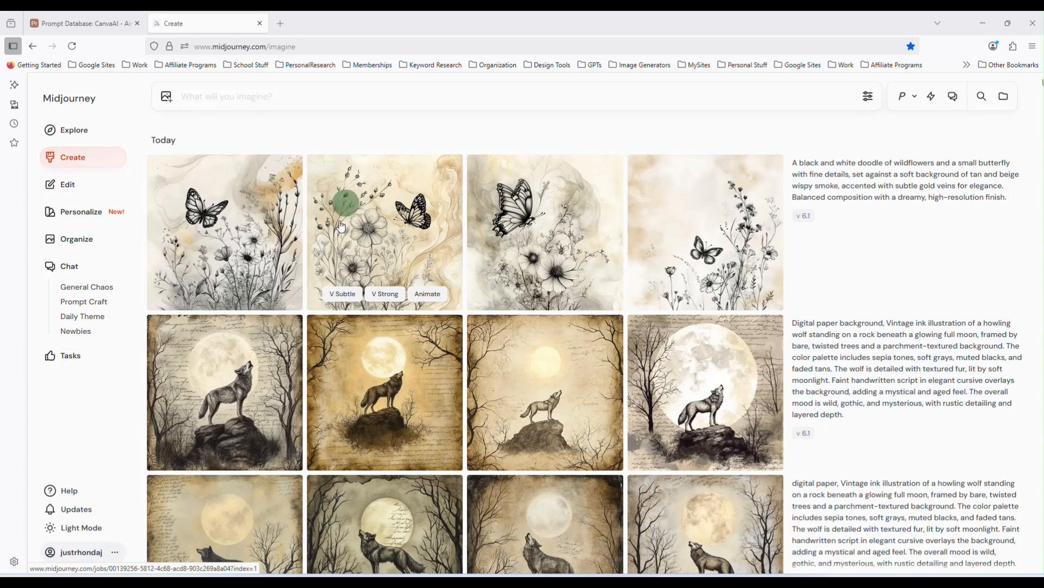
Load the wolf digital paper prompt into the Midjourney prompt box and select its text for copying
scroll(489, 286, "down", 5)
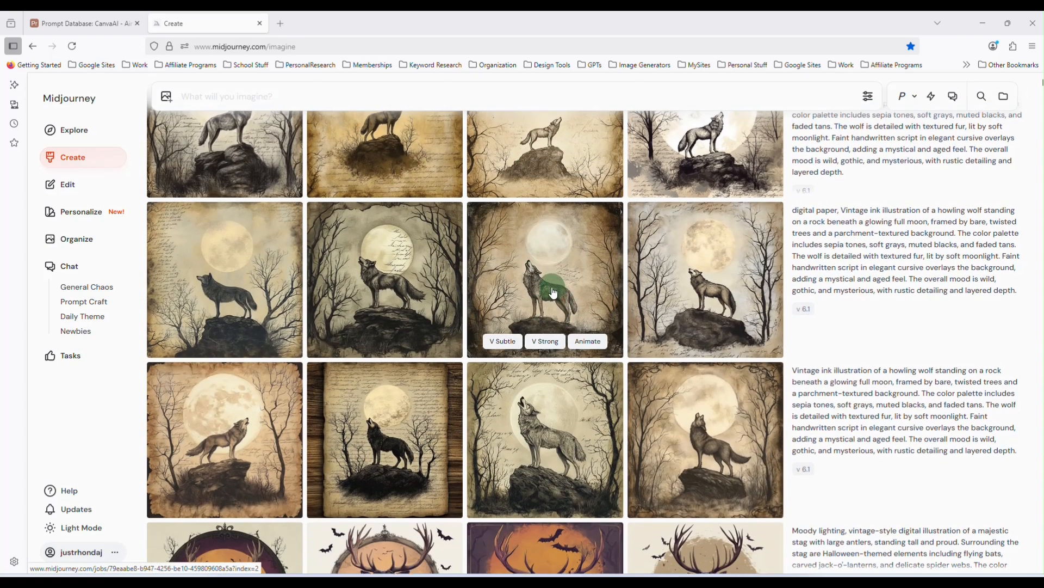
scroll(562, 289, "up", 1)
scroll(601, 336, "up", 2)
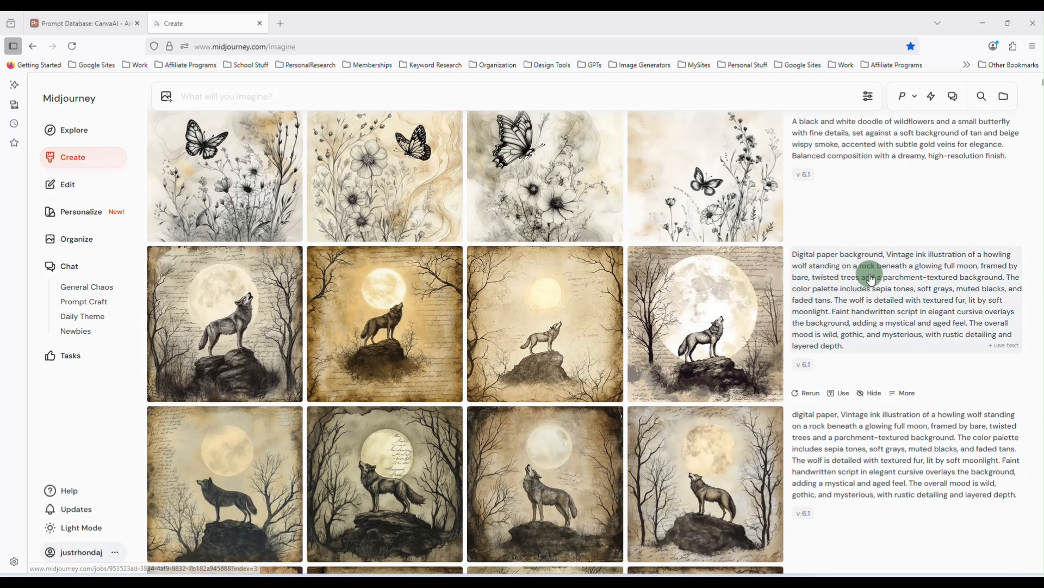
left_click(846, 304)
triple_click(562, 110)
key("ctrl+c")
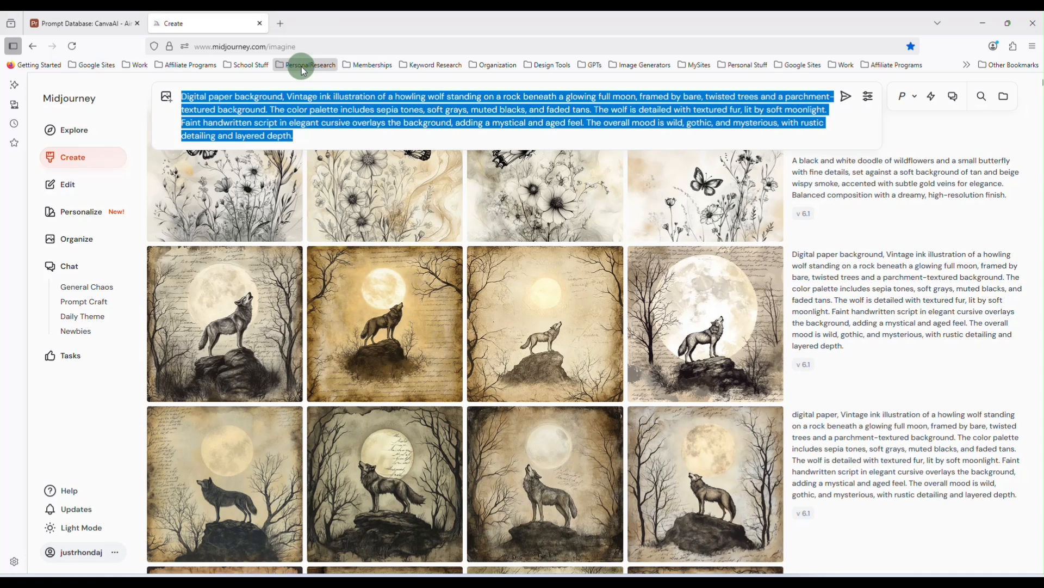
Open the first MidJourney record and paste the wolf prompt into its Prompt field
left_click(105, 23)
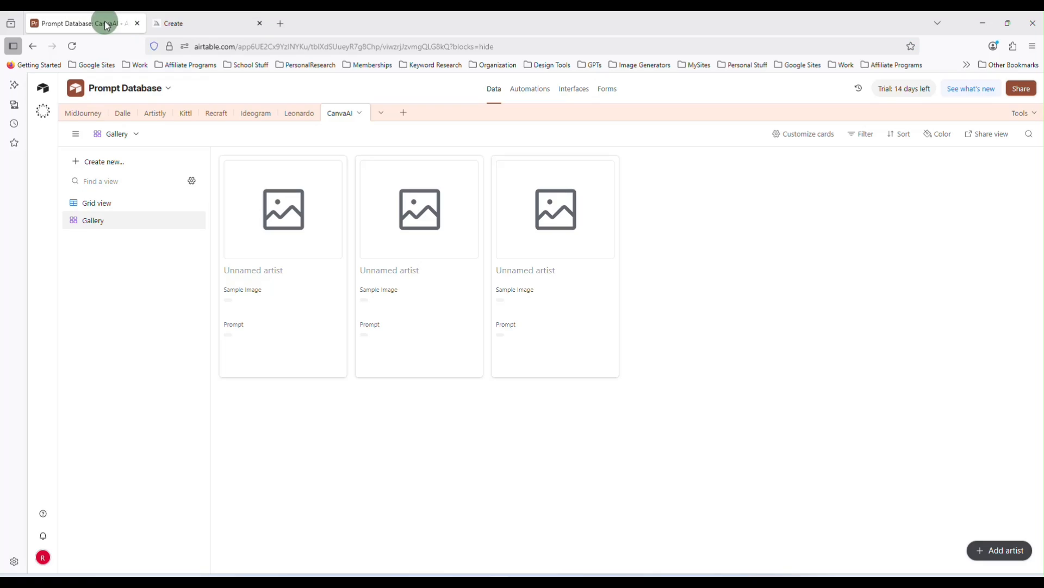
left_click(83, 114)
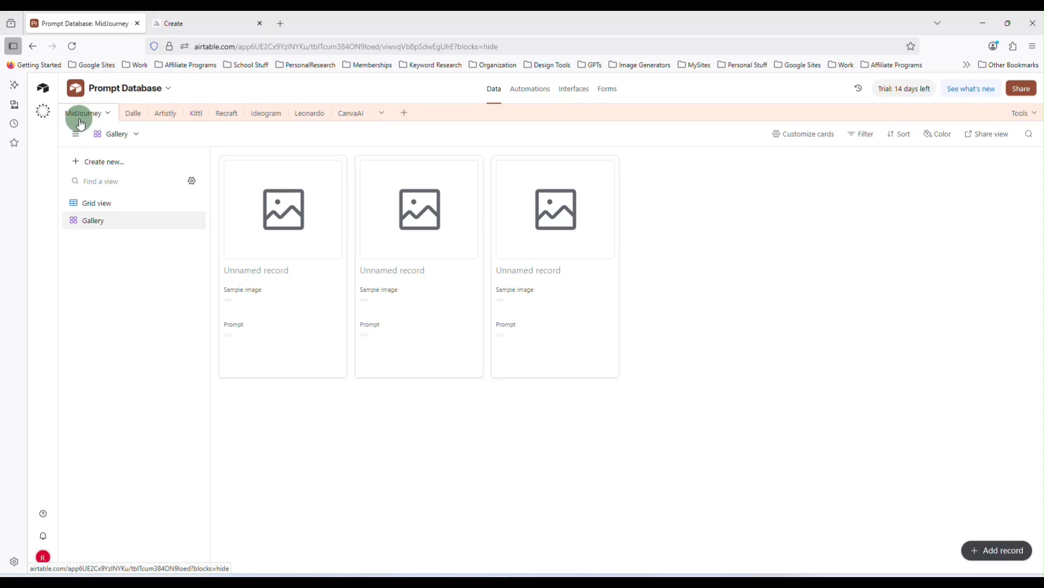
left_click(307, 221)
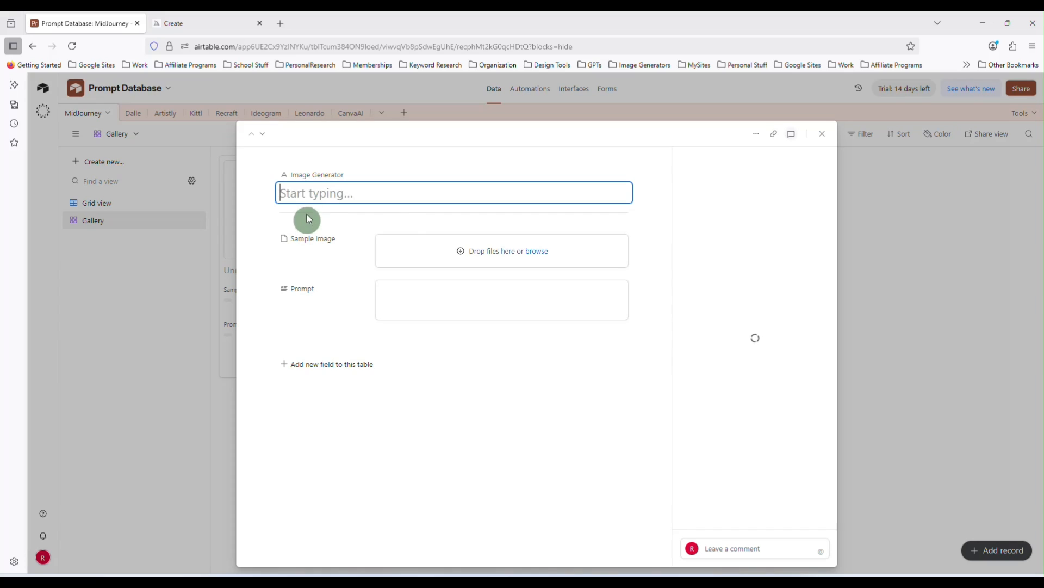
left_click(446, 298)
key("ctrl+v")
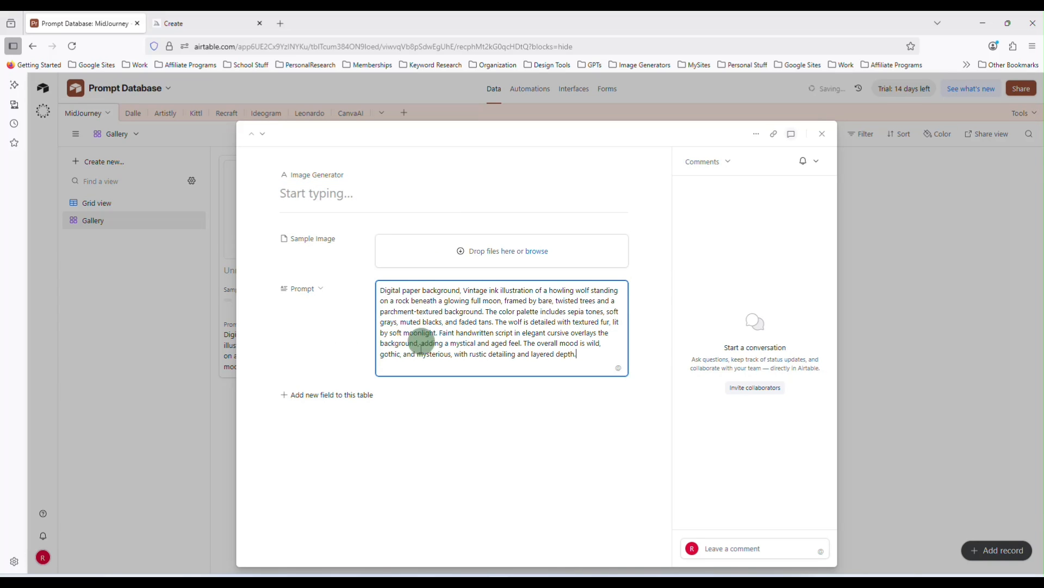
Open one wolf image in Midjourney and copy the image
left_click(198, 23)
left_click(693, 316)
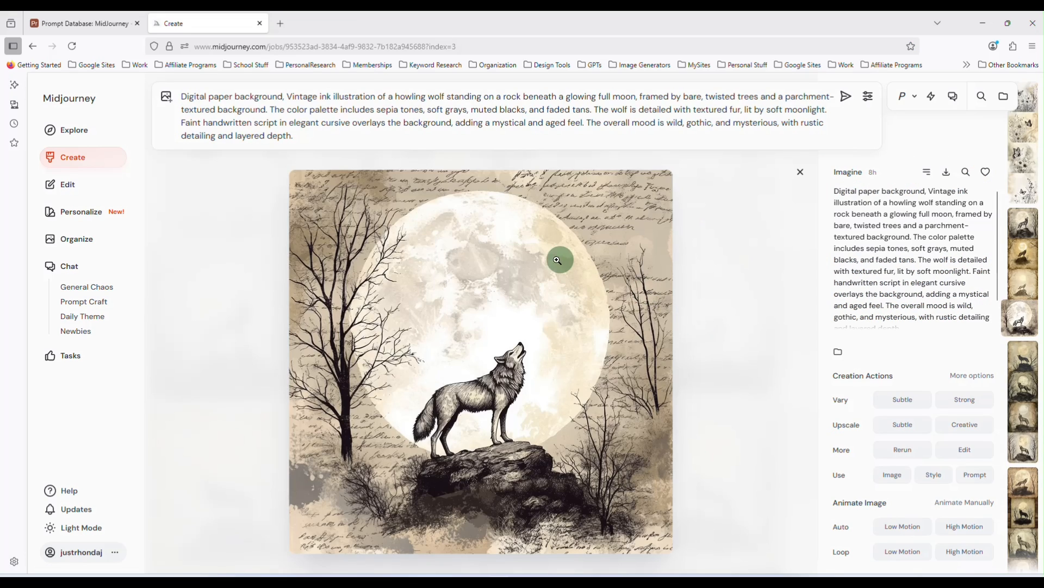
right_click(483, 257)
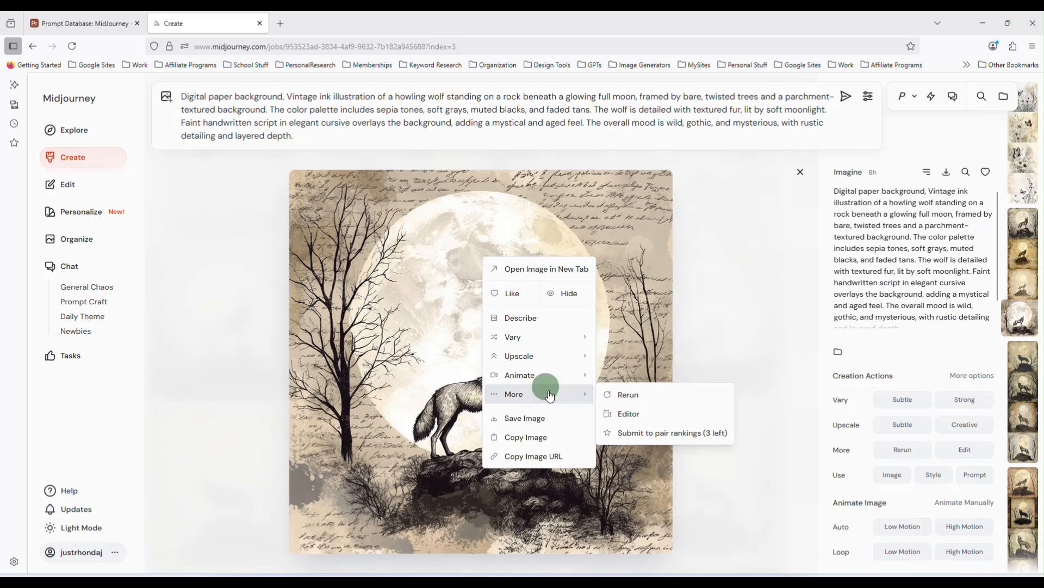
left_click(557, 441)
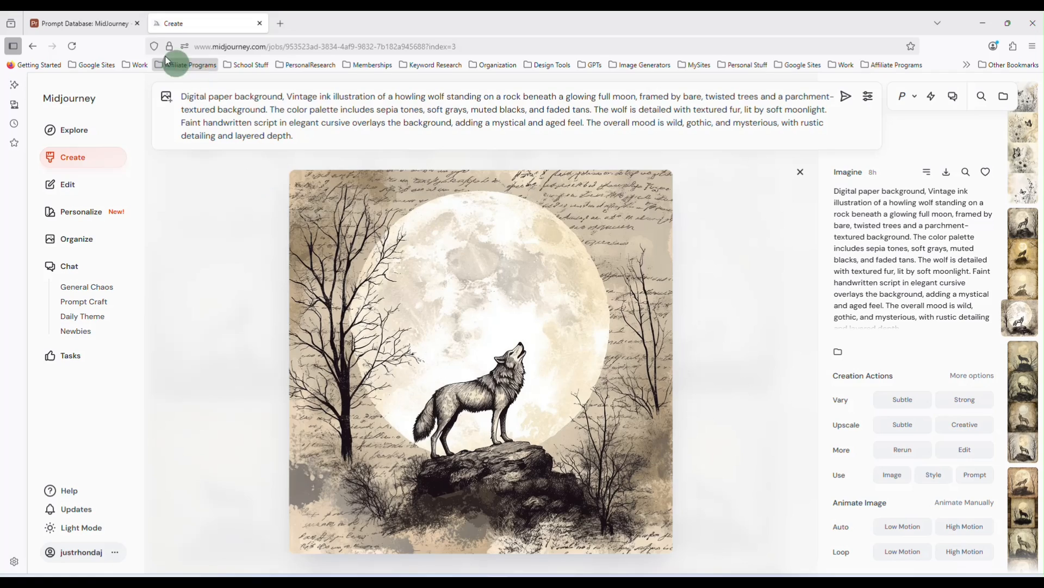
Paste the copied wolf image into the record's Sample Image field and upload it
left_click(109, 23)
left_click(496, 259)
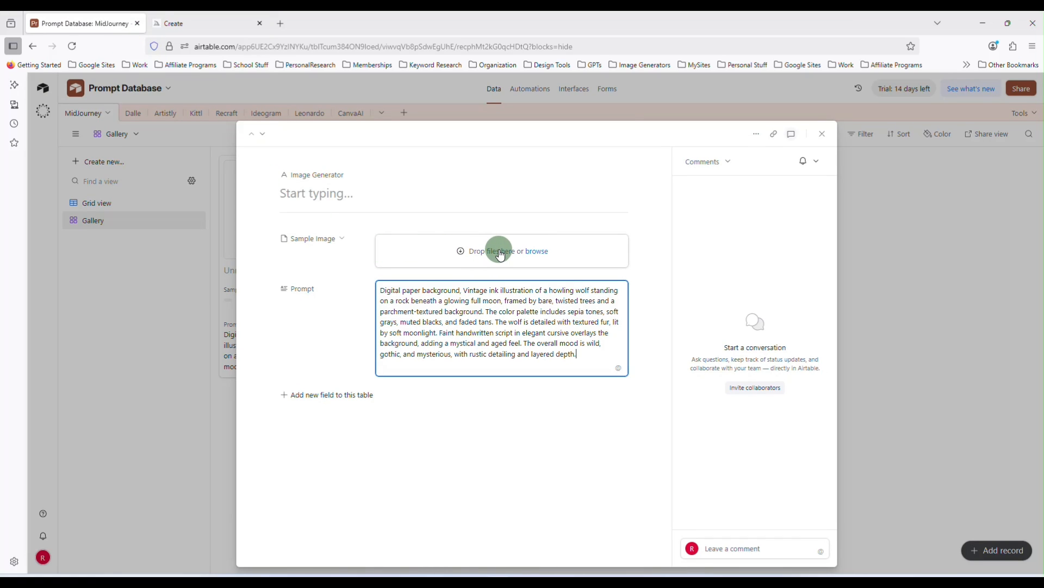
left_click(501, 253)
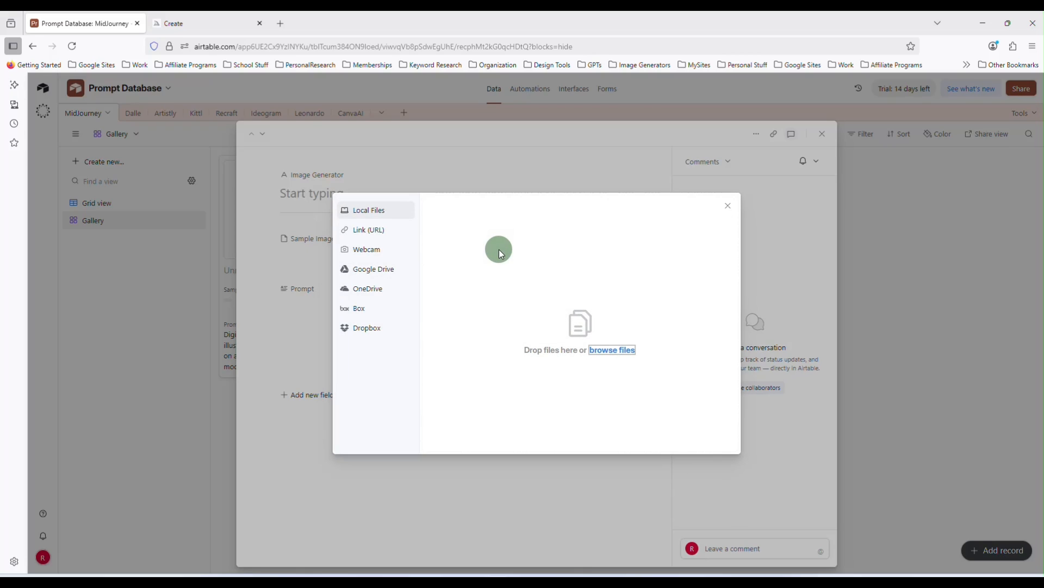
key("ctrl+v")
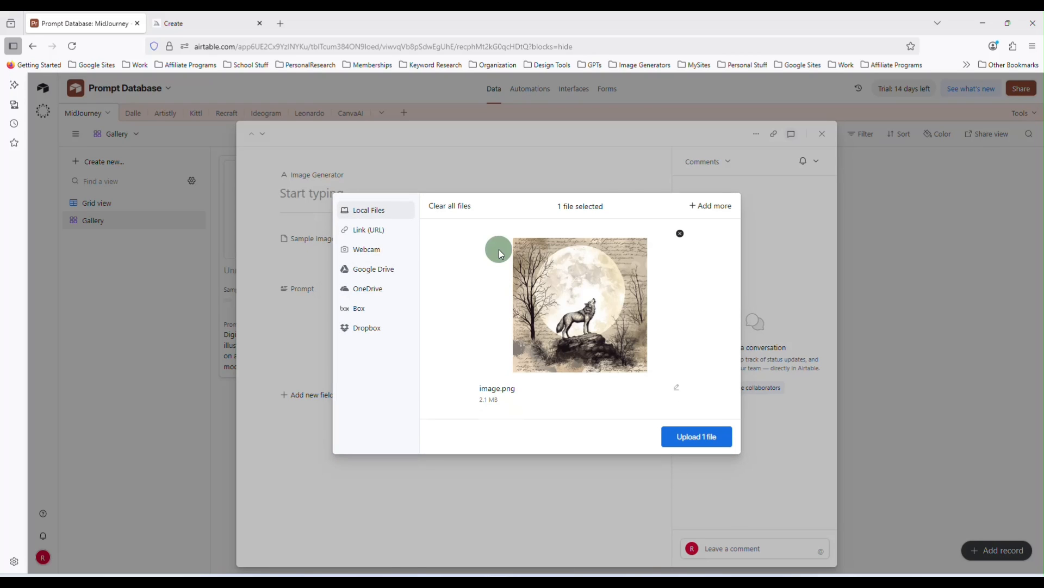
left_click(681, 436)
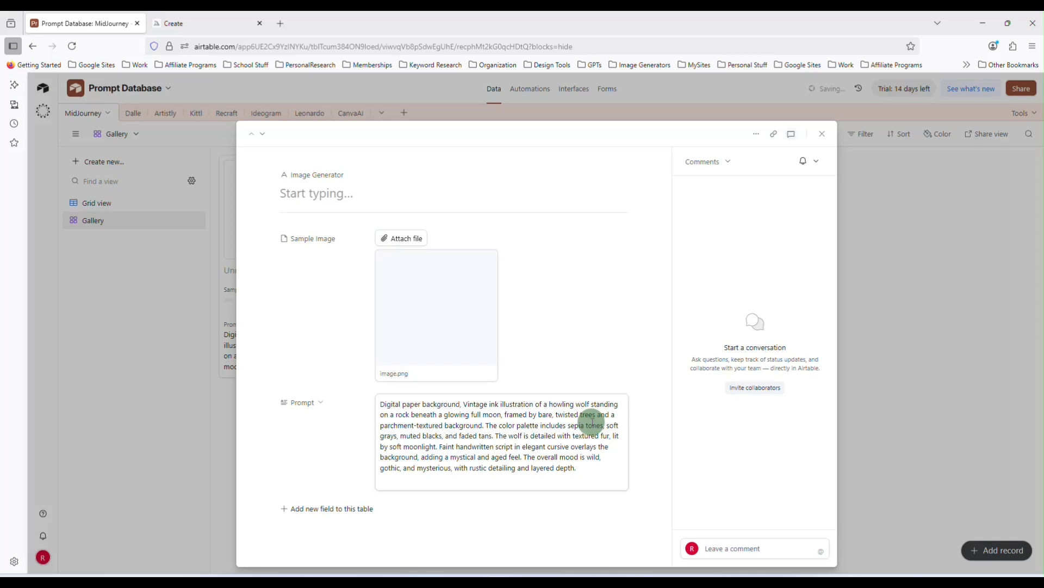
Name the record "MidJourney - Wolf Digital Paper" and close it
left_click(392, 194)
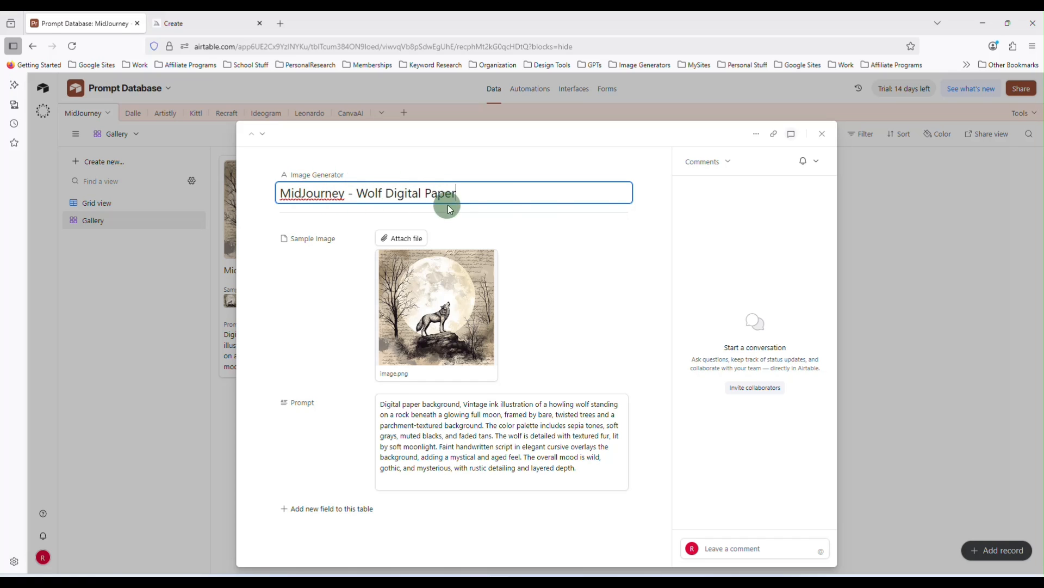
left_click(866, 207)
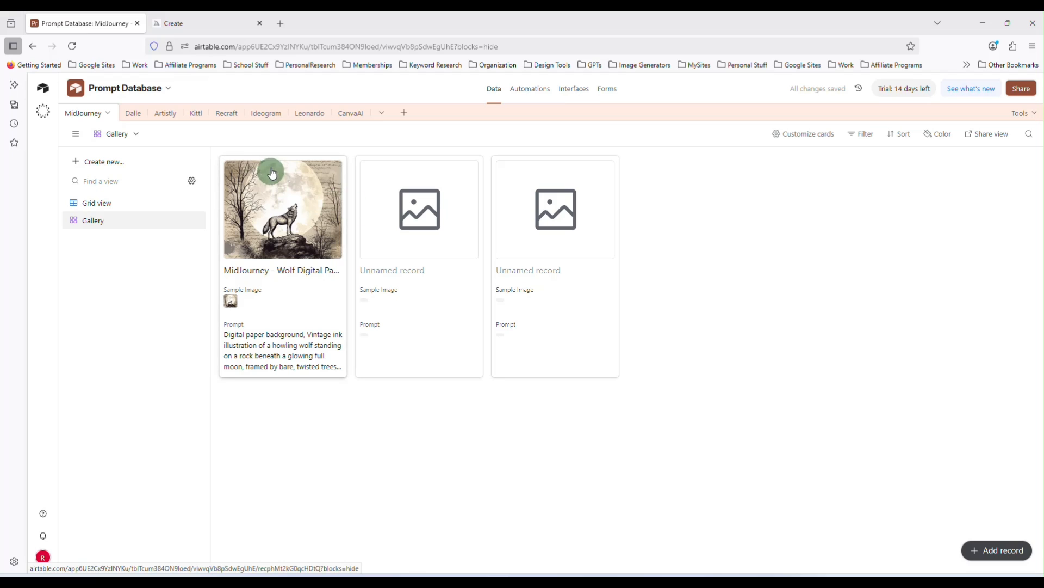
Rename the MidJourney table's primary field to "Prompt Name" in Grid view
left_click(144, 204)
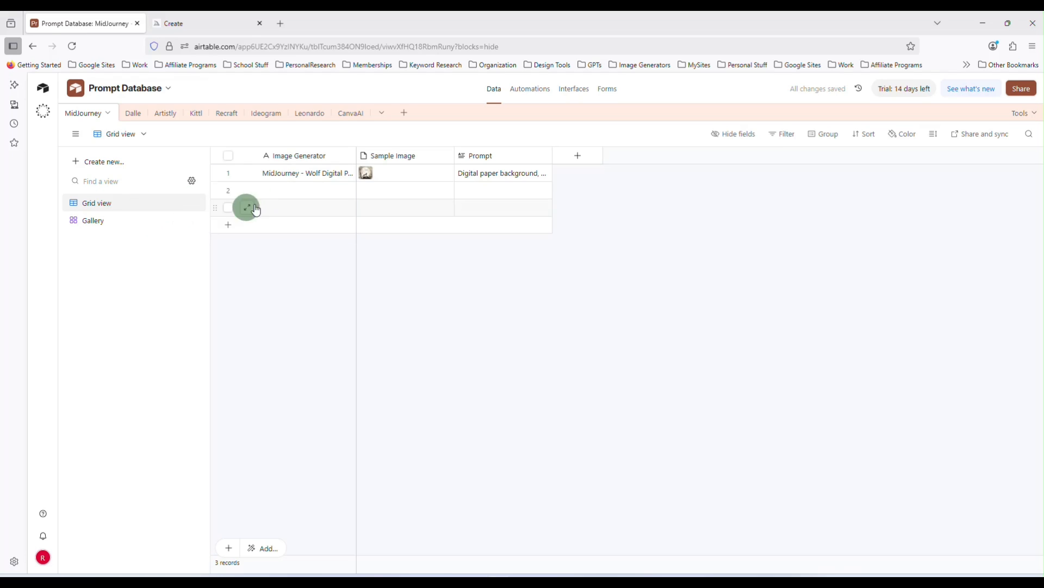
double_click(294, 158)
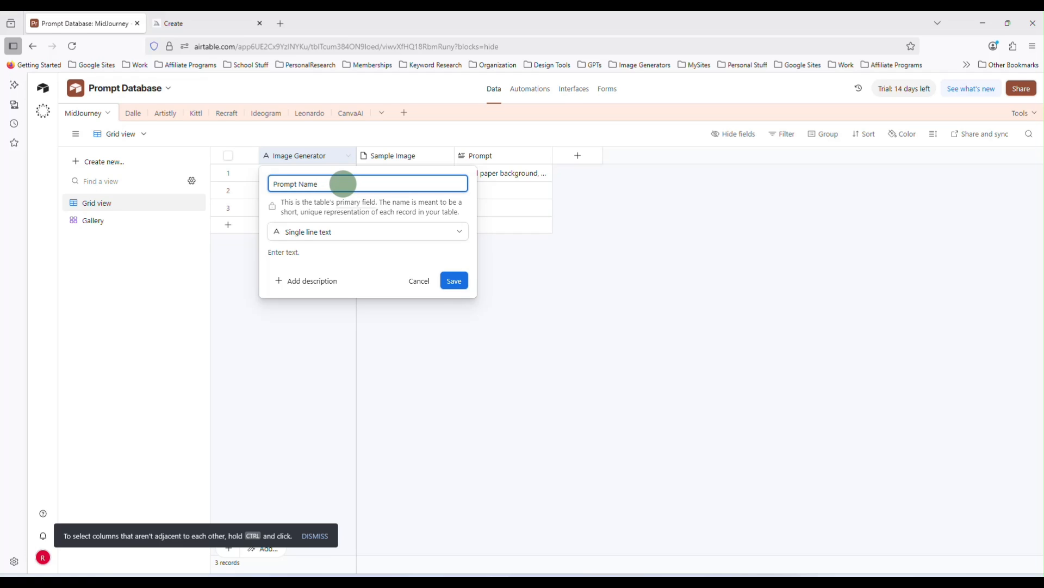
left_click(454, 281)
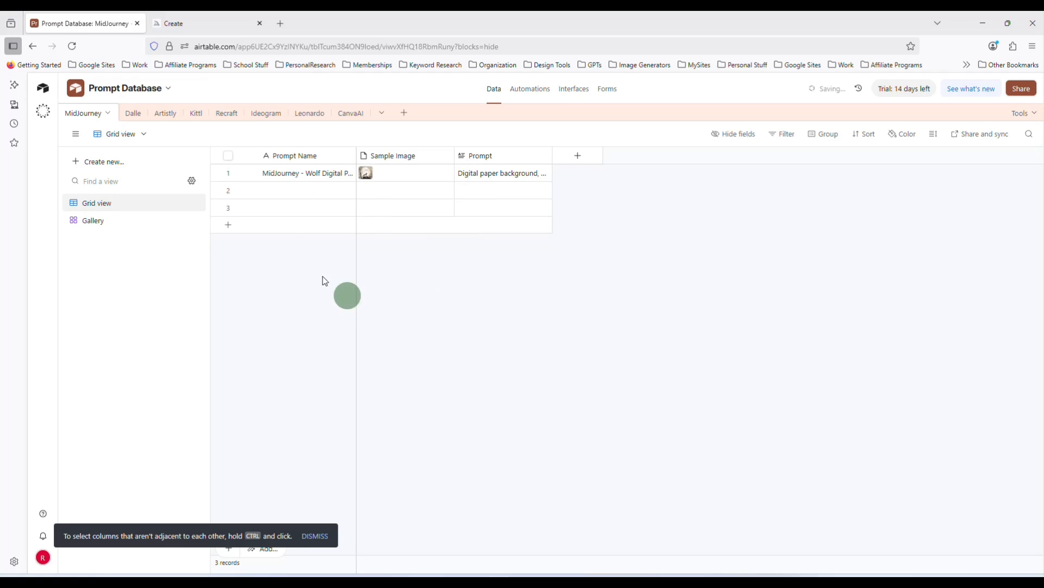
Reopen the wolf record from the Gallery view to review its fields
left_click(120, 220)
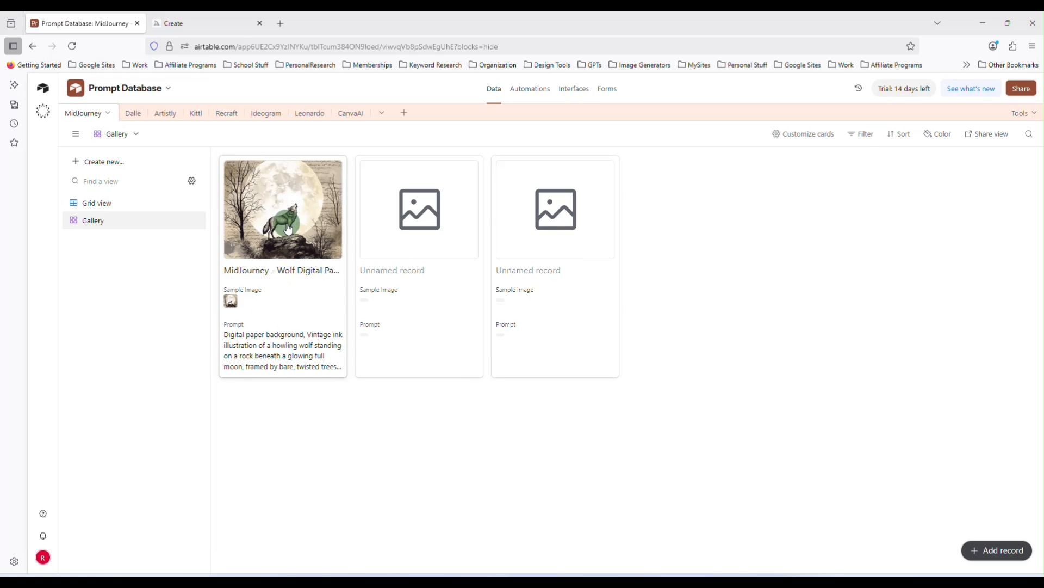
left_click(287, 343)
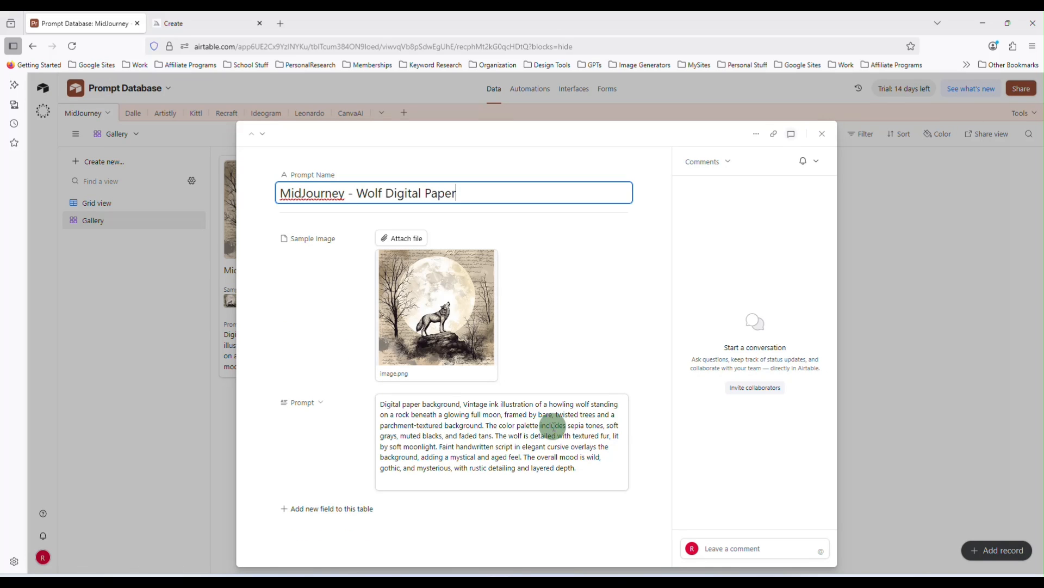
left_click(821, 134)
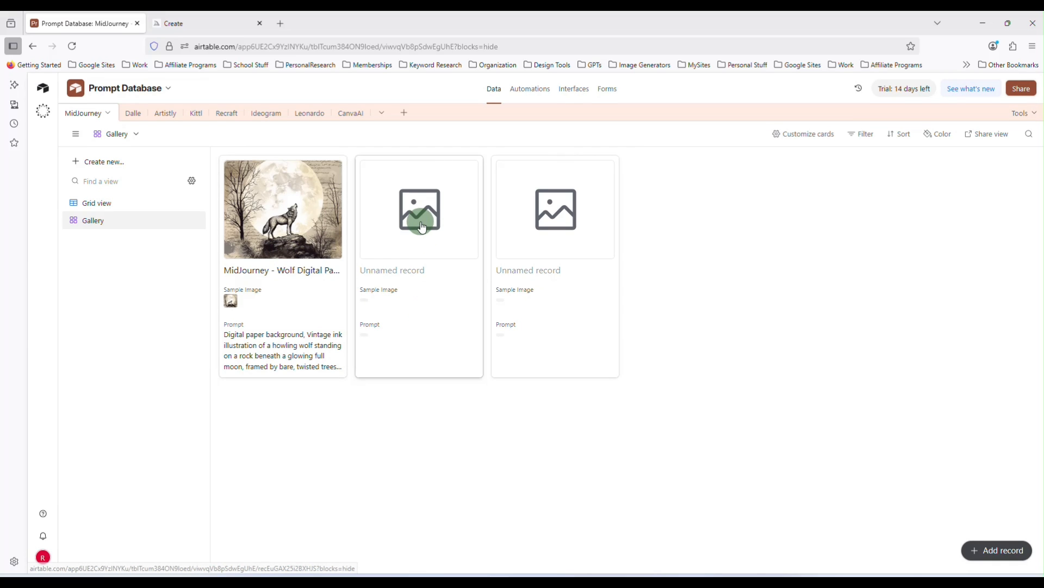
Copy the Halloween stag image's prompt from Midjourney into the second record's Prompt field and name the record "Halloween Stag"
left_click(209, 25)
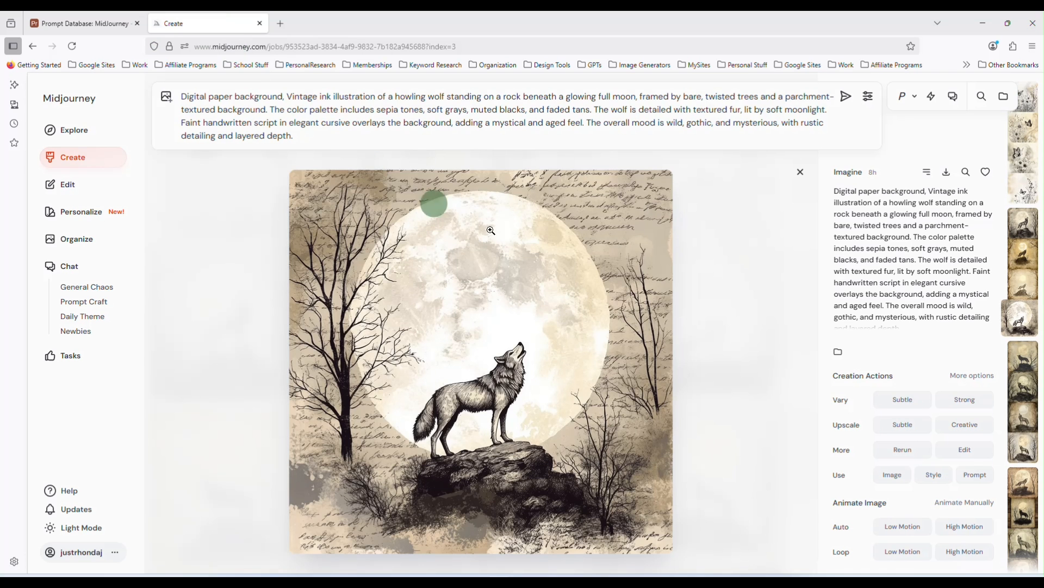
left_click(800, 172)
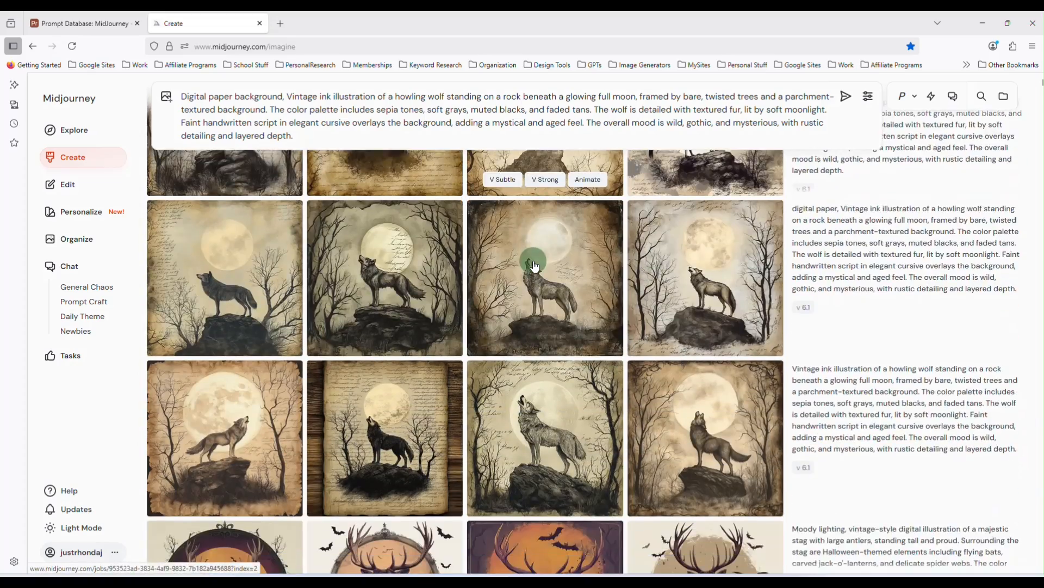
scroll(535, 266, "down", 10)
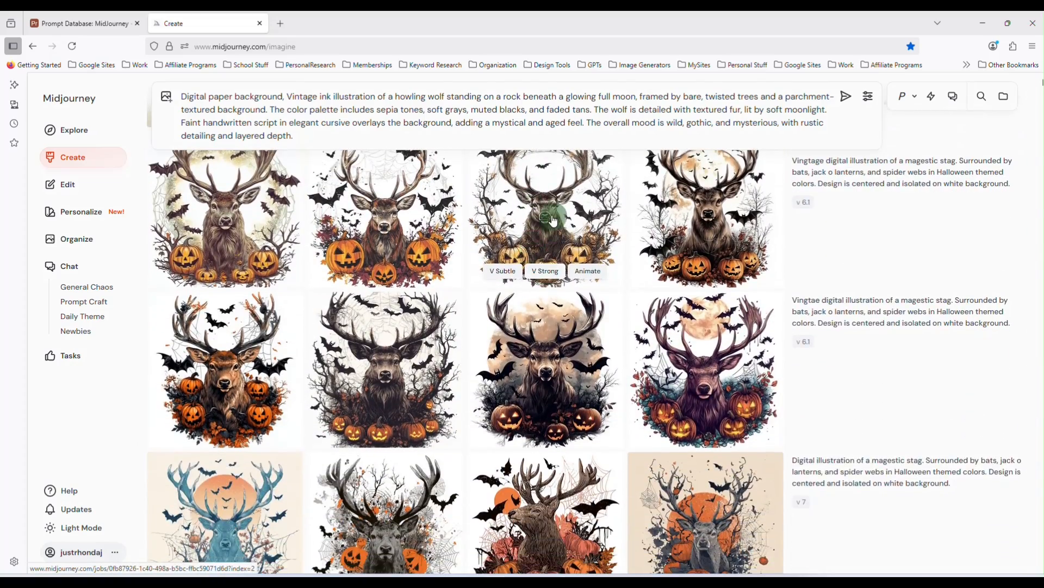
scroll(554, 221, "down", 5)
left_click(709, 274)
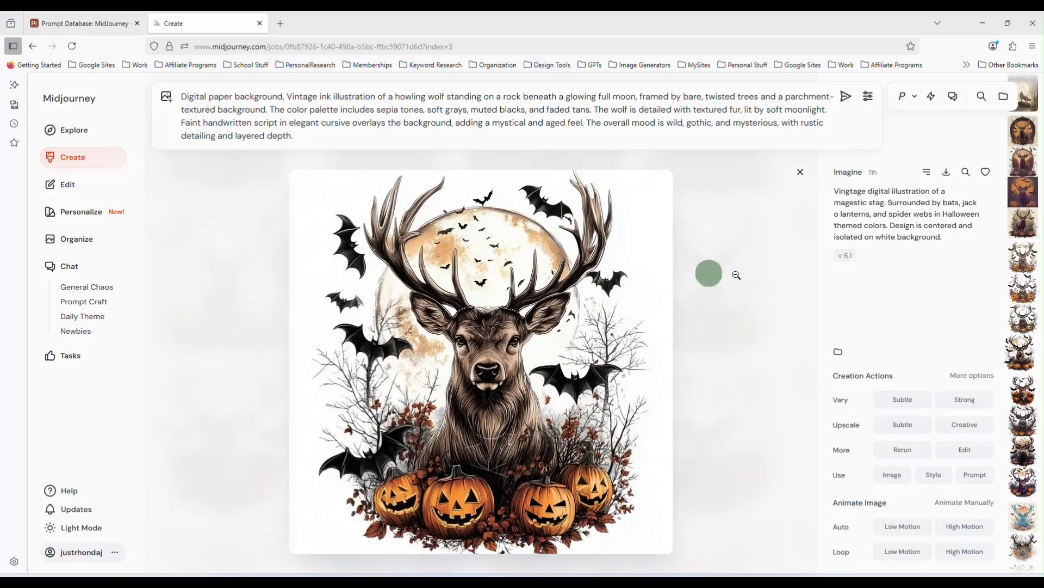
left_click(897, 211)
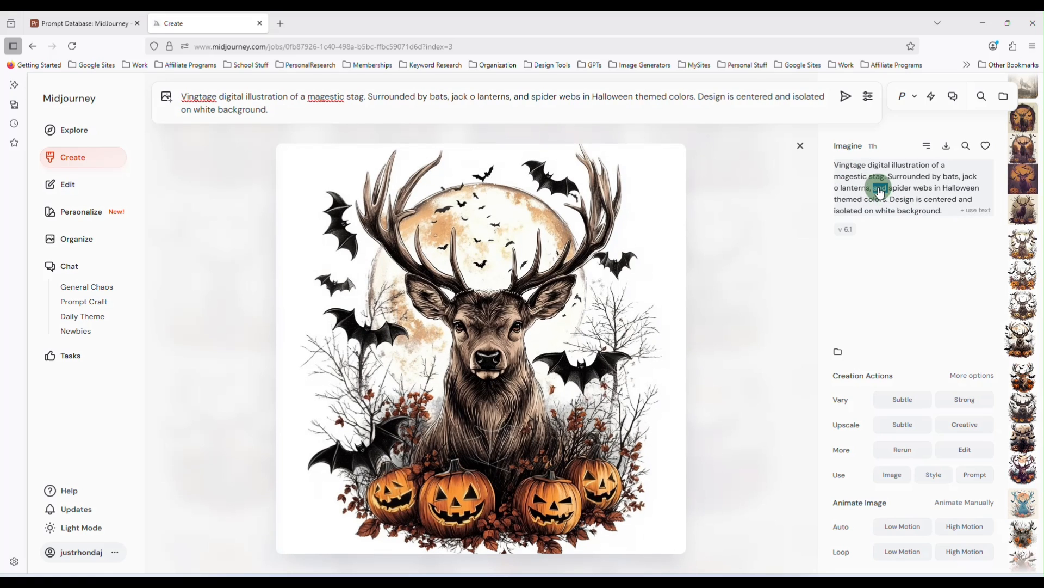
triple_click(405, 97)
key("ctrl+c")
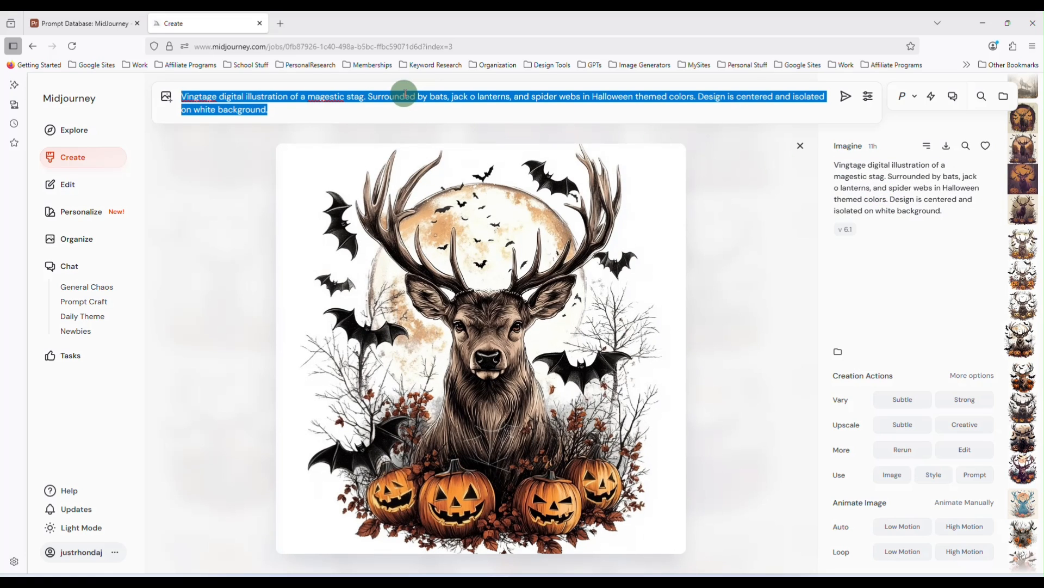
left_click(101, 21)
left_click(427, 233)
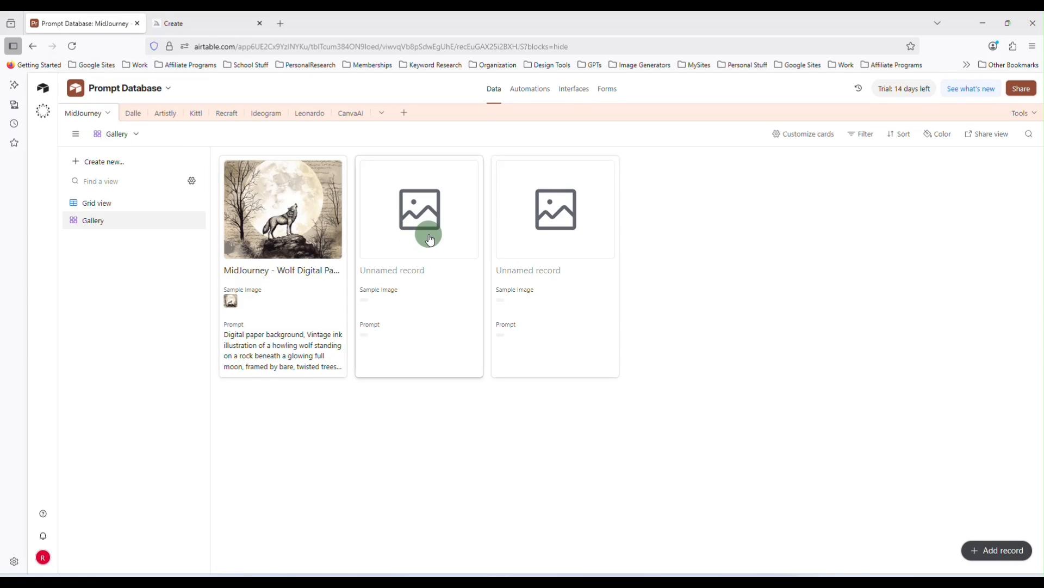
left_click(495, 301)
key("ctrl+v")
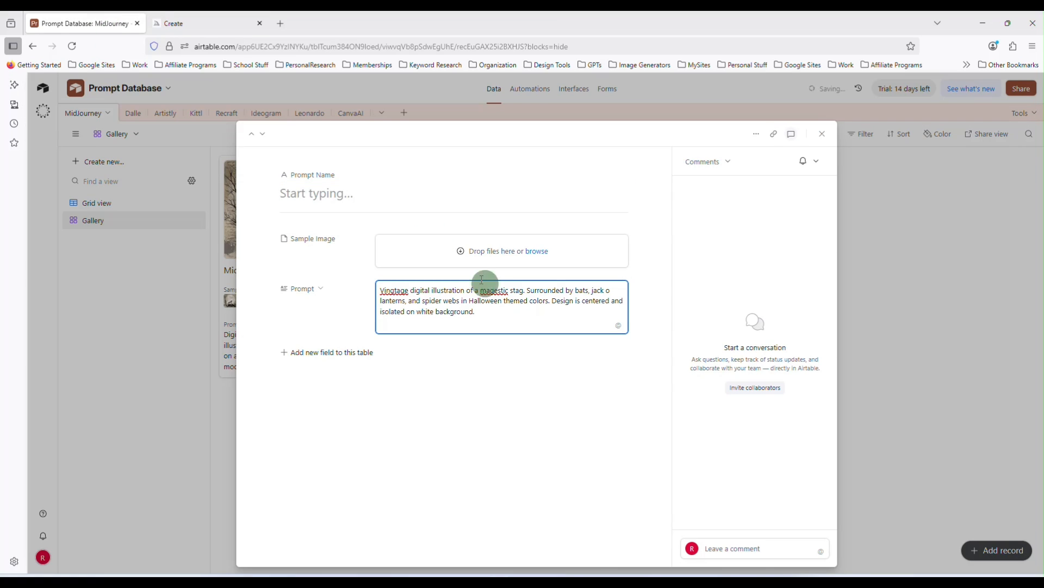
left_click(370, 195)
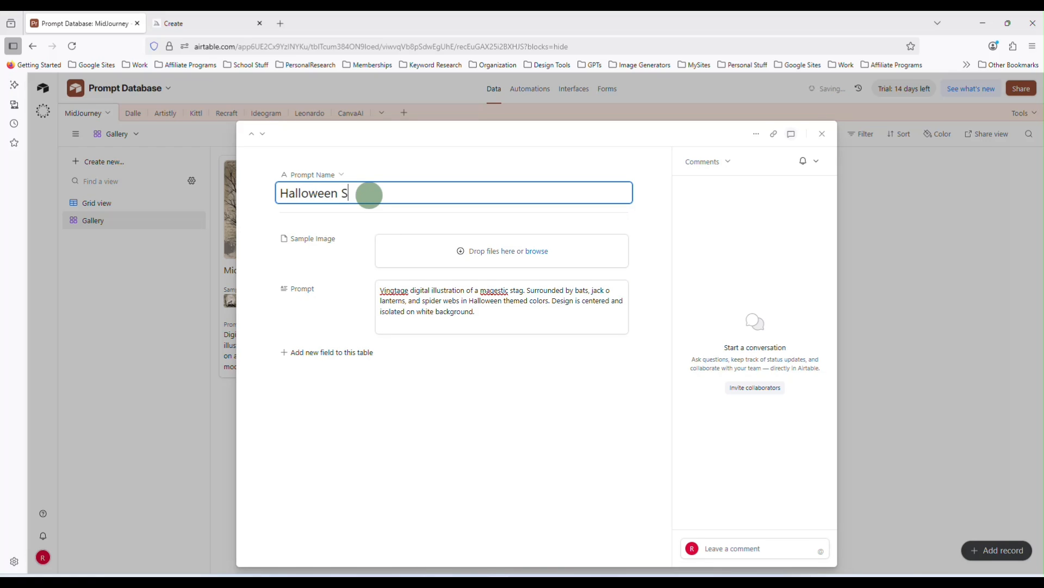
Copy the stag image from Midjourney, upload it into the record's Sample Image field, and close the record
left_click(252, 20)
right_click(489, 284)
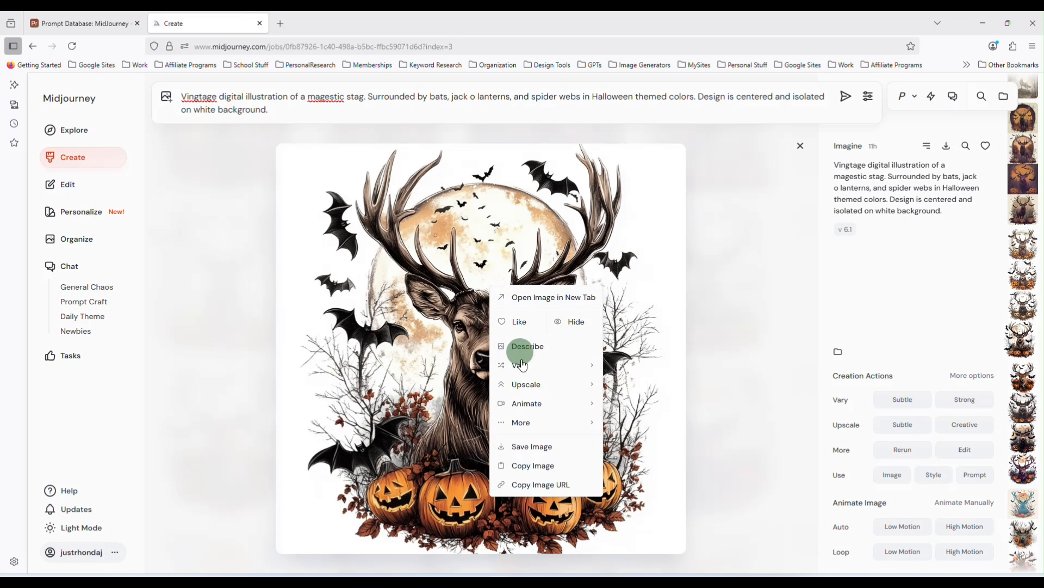
left_click(545, 464)
left_click(112, 24)
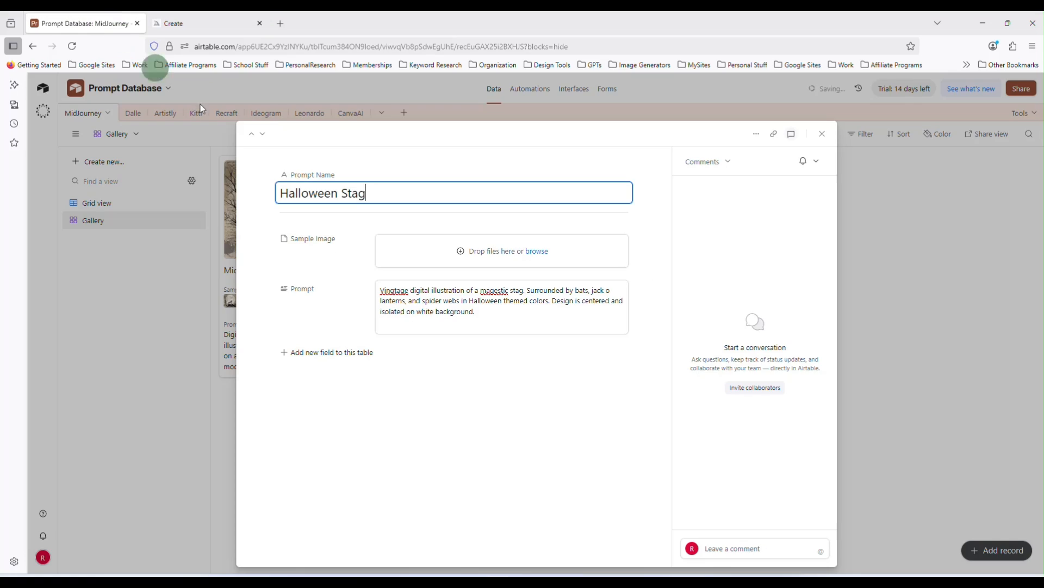
left_click(503, 264)
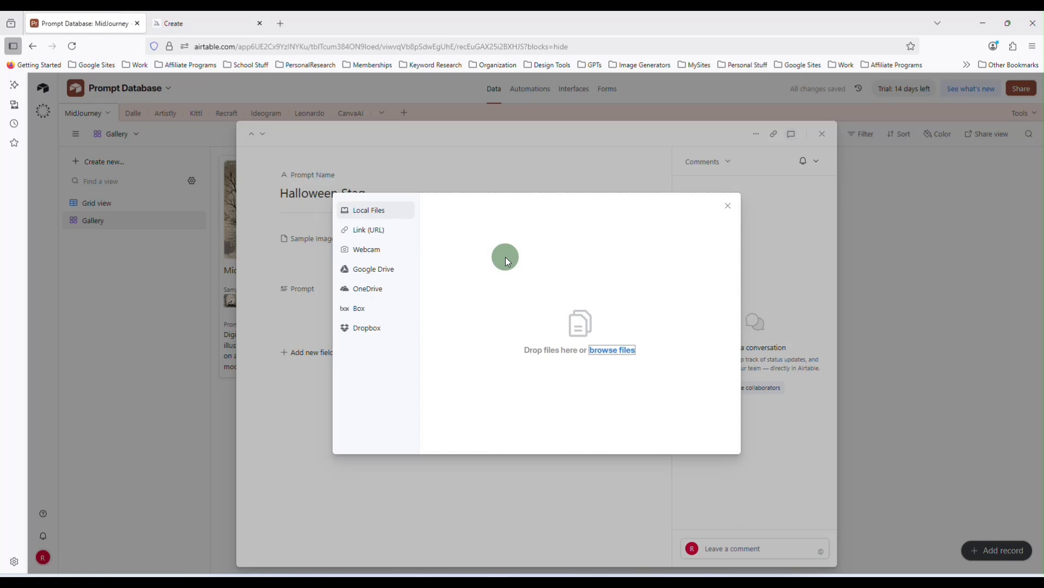
key("ctrl+v")
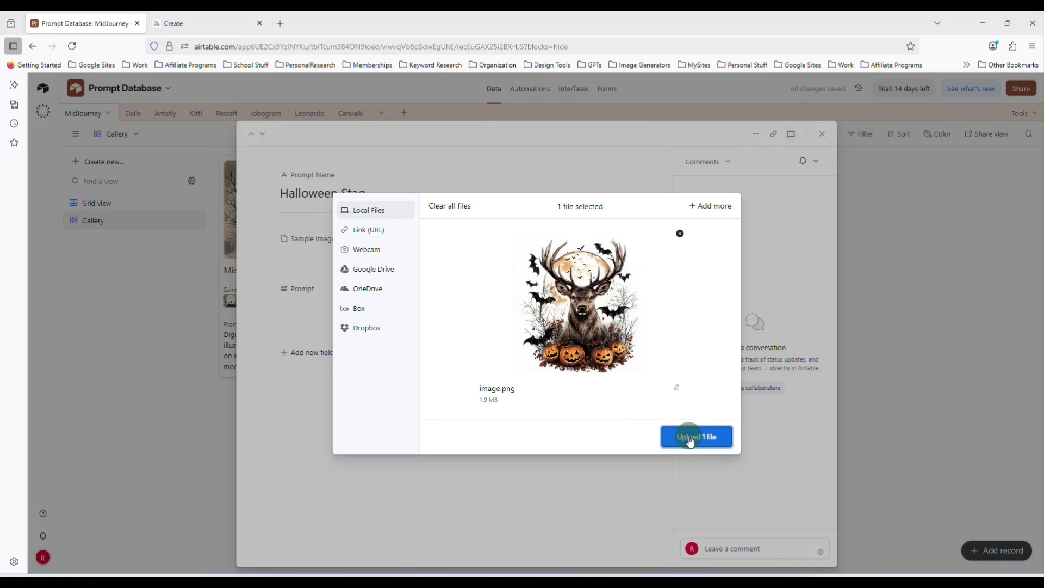
left_click(691, 439)
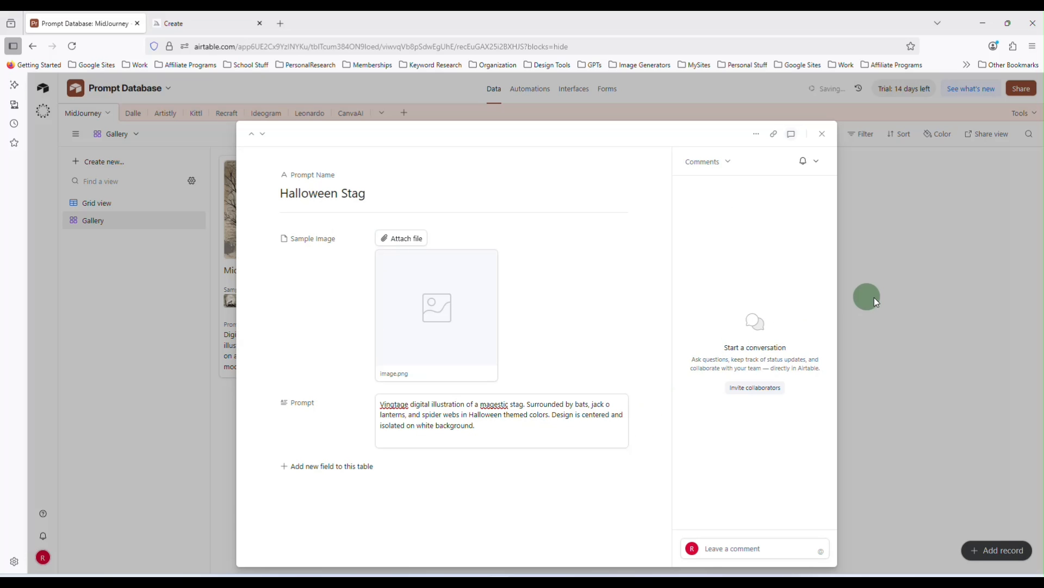
left_click(822, 134)
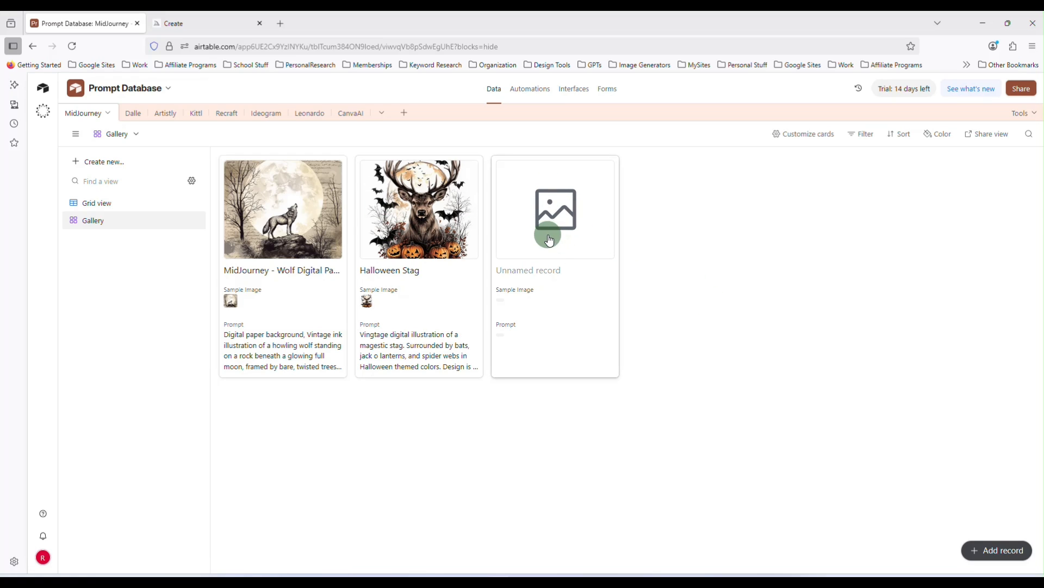
Add a new record and paste the nursing heart image's prompt, copied from Midjourney, into its Prompt field
left_click(991, 554)
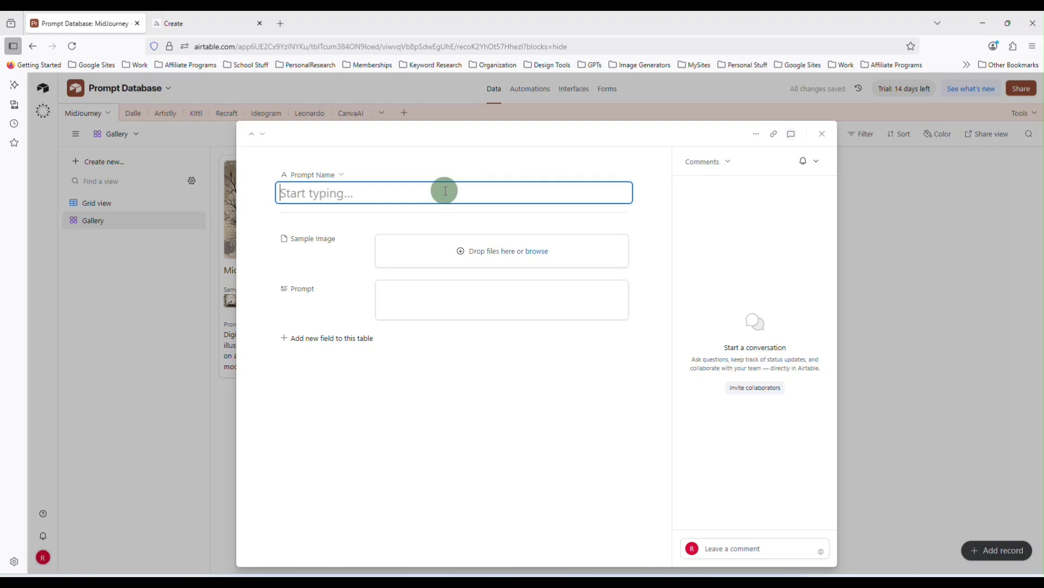
left_click(184, 22)
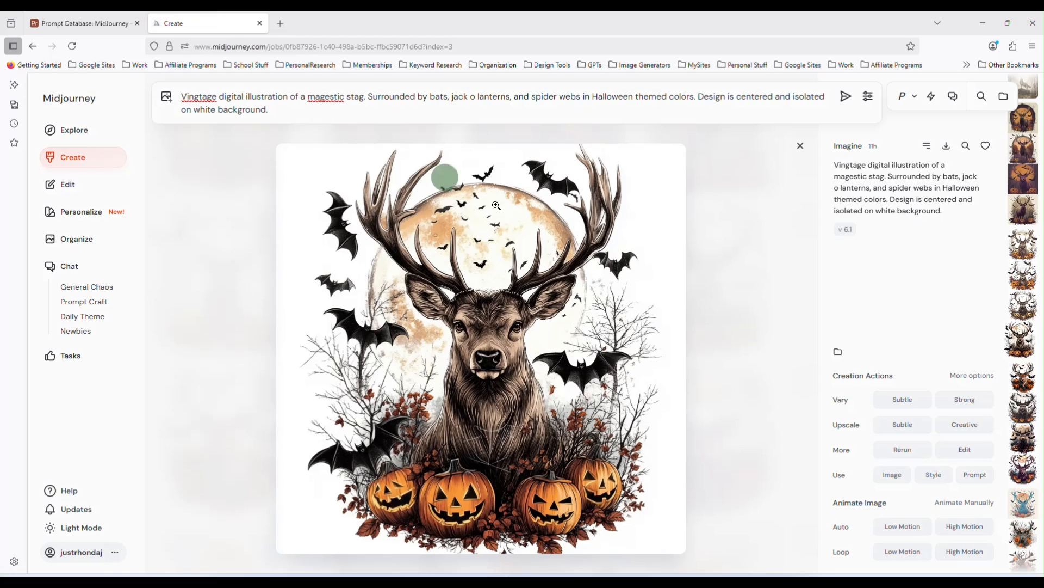
left_click(799, 145)
scroll(549, 326, "down", 10)
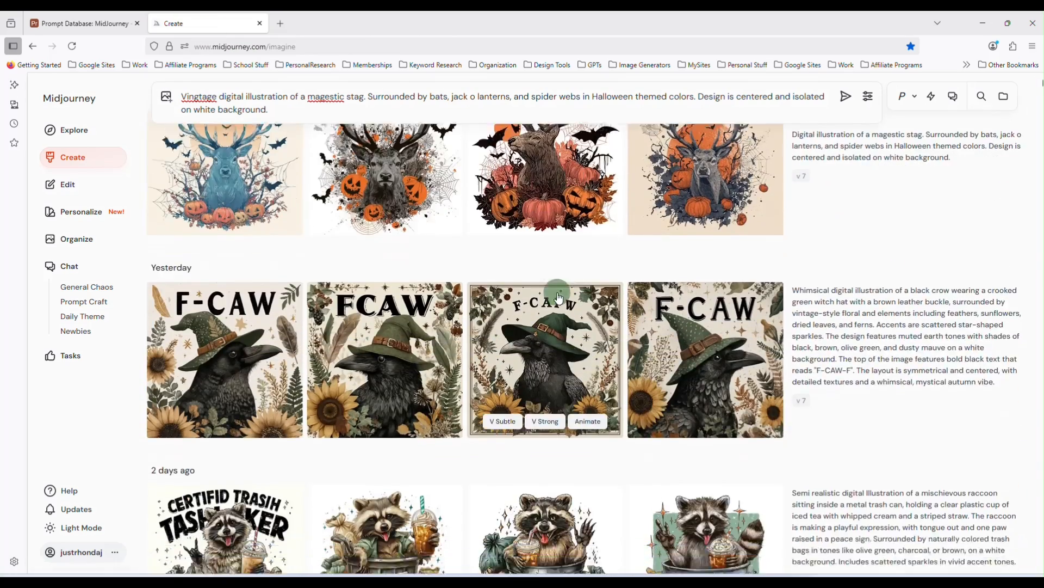
scroll(560, 298, "down", 8)
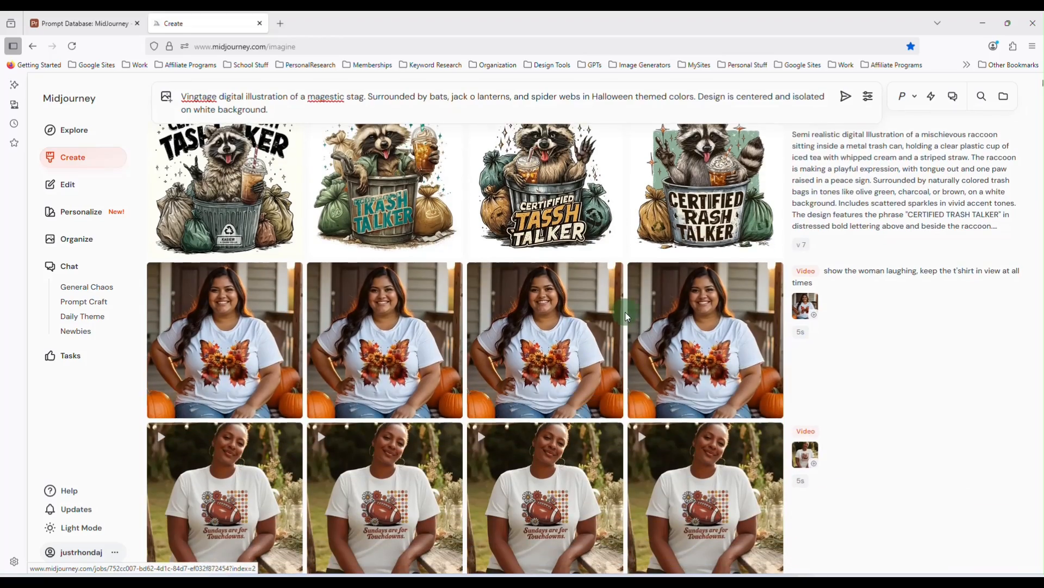
scroll(627, 315, "down", 10)
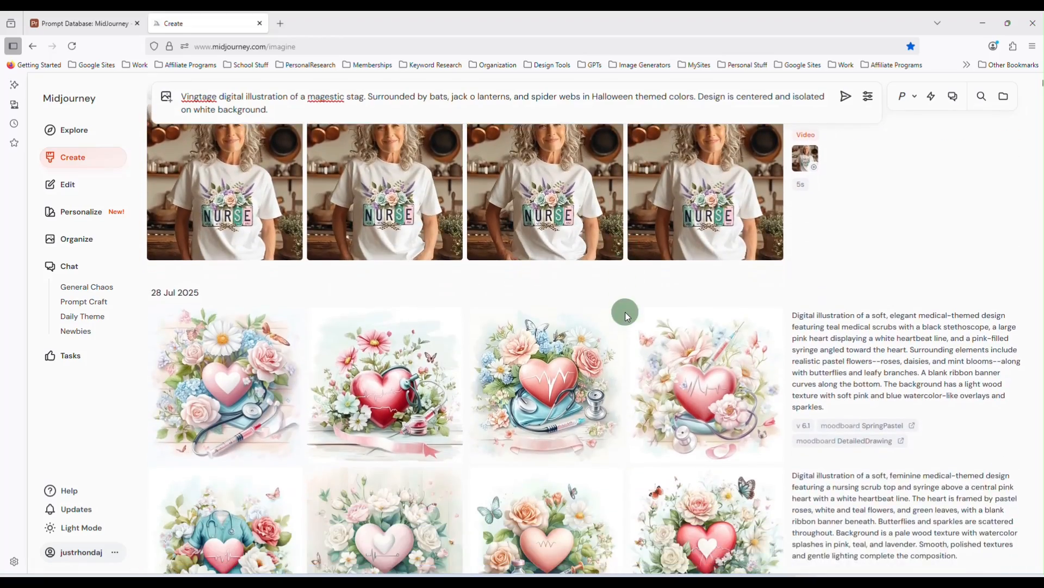
scroll(625, 312, "down", 4)
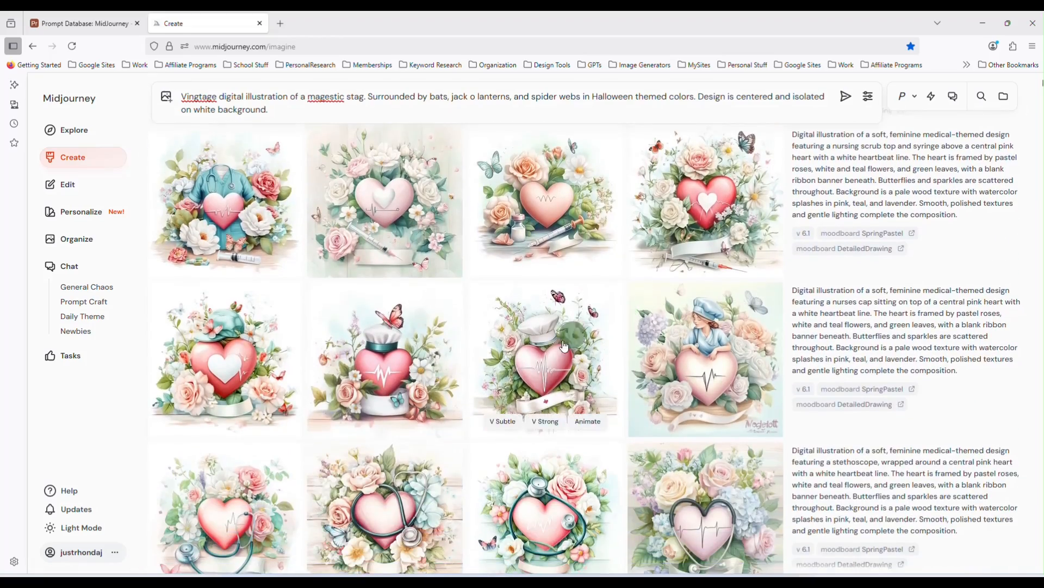
left_click(706, 207)
left_click(892, 210)
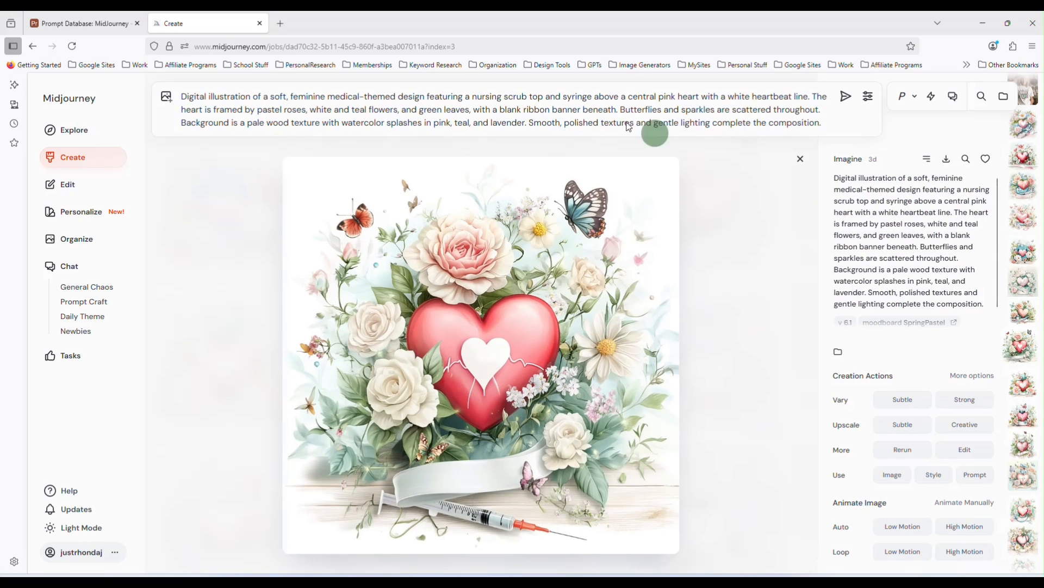
triple_click(592, 106)
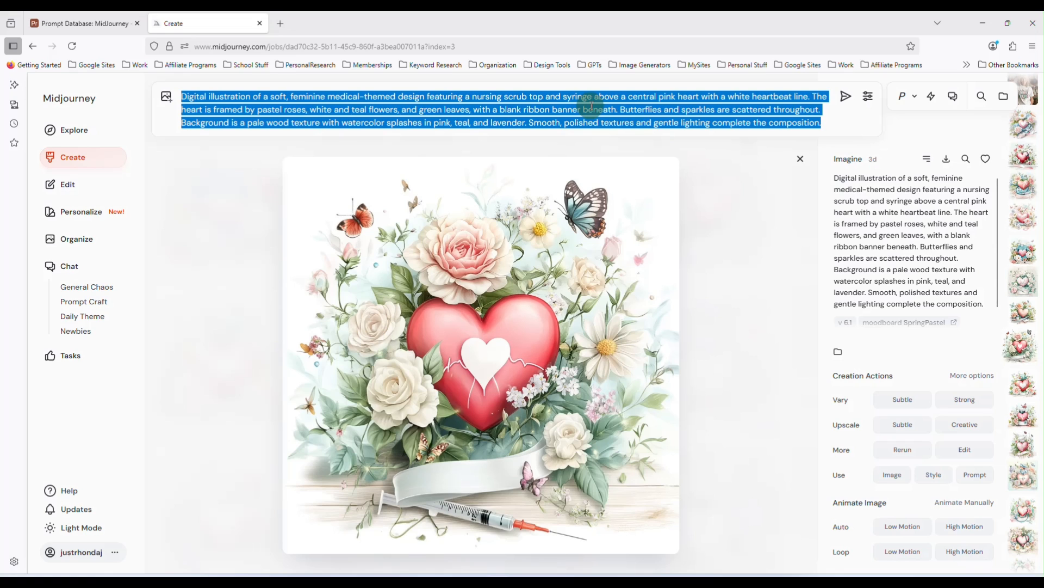
left_click(87, 23)
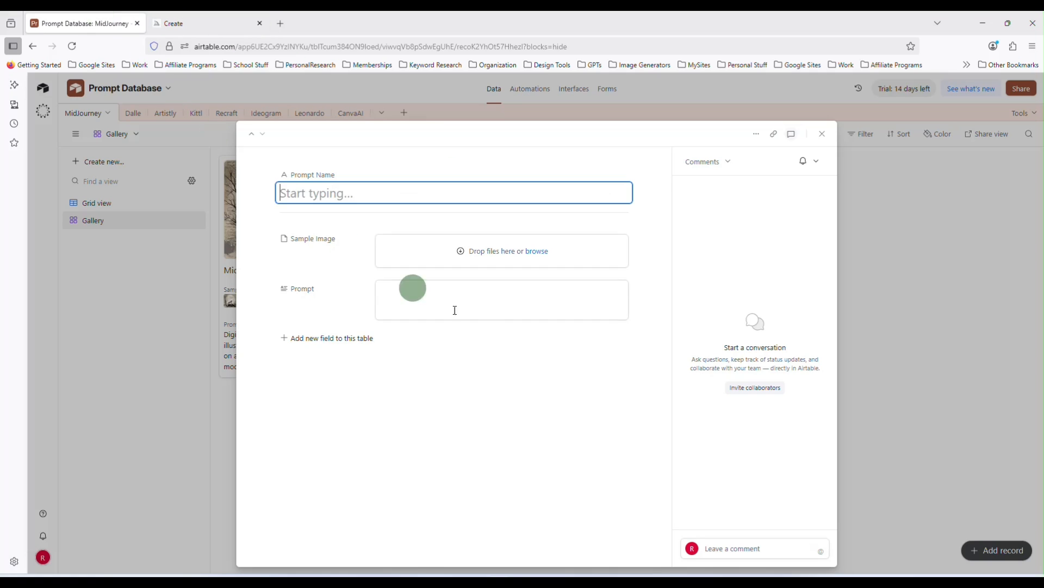
left_click(511, 298)
key("ctrl+v")
Name the record "Nursing", upload the copied nursing heart image into its Sample Image field, and close it
left_click(379, 196)
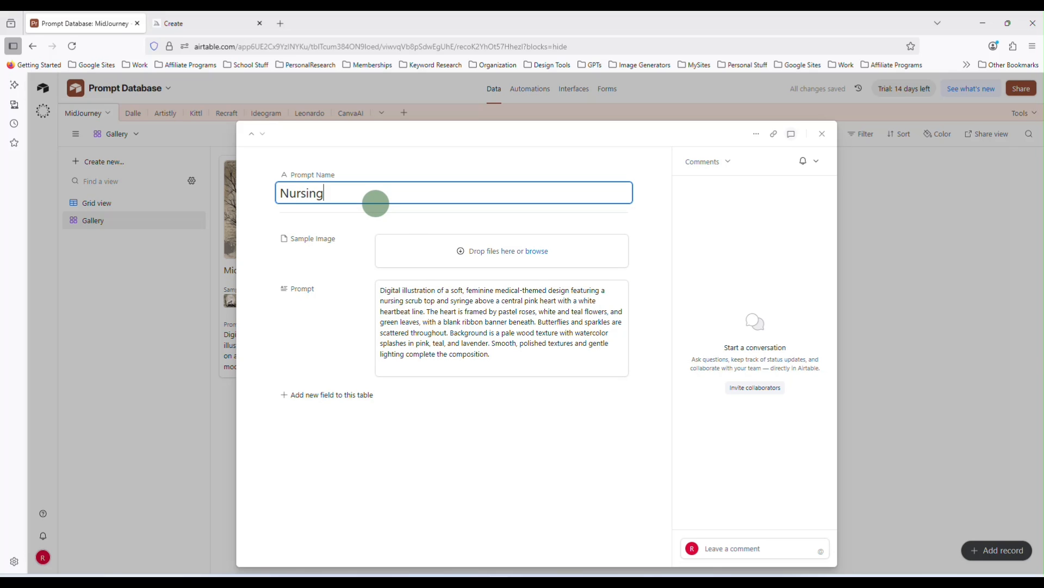
left_click(220, 22)
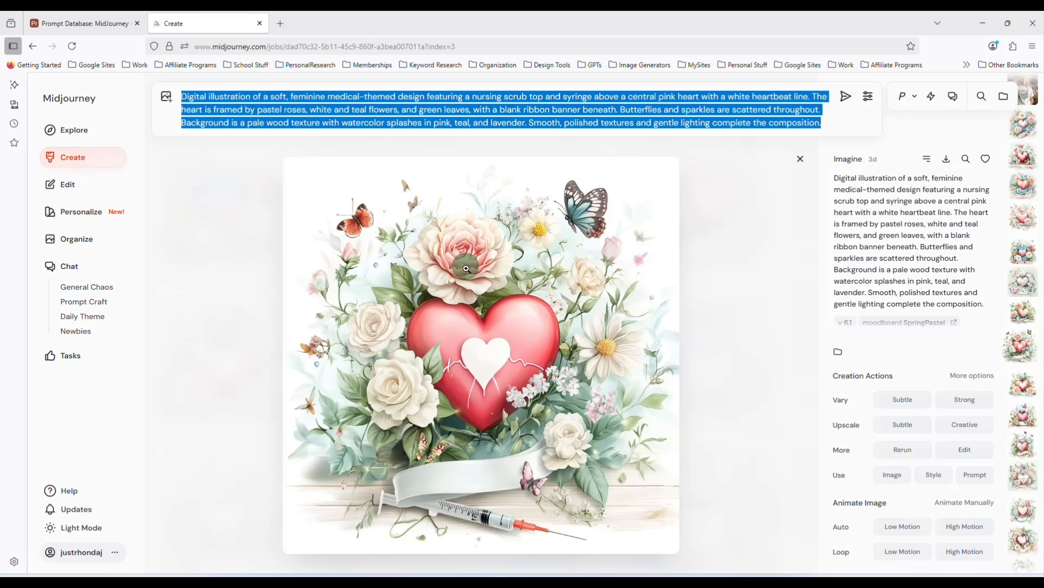
right_click(467, 277)
left_click(522, 452)
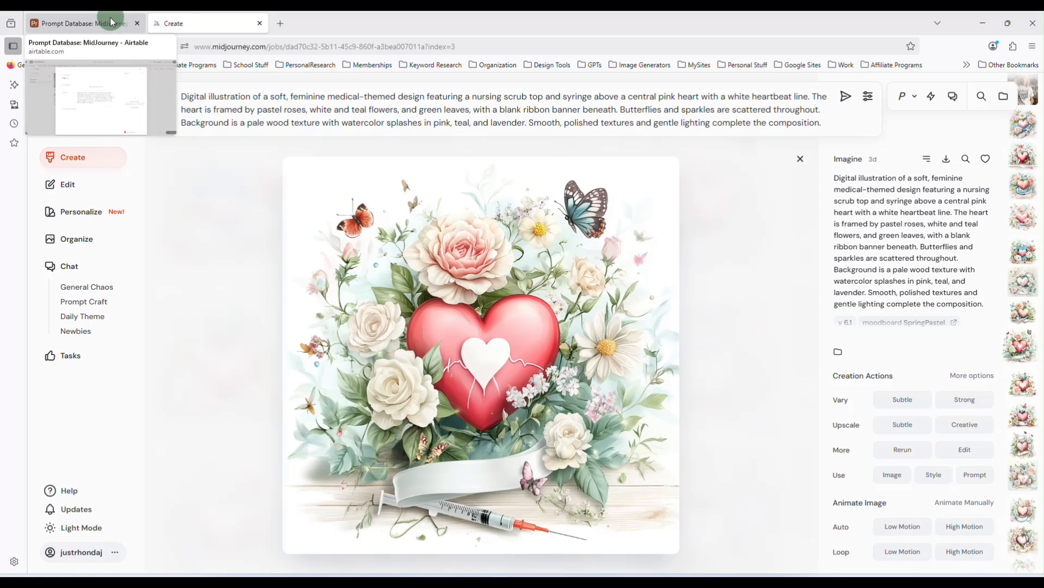
left_click(87, 24)
left_click(501, 250)
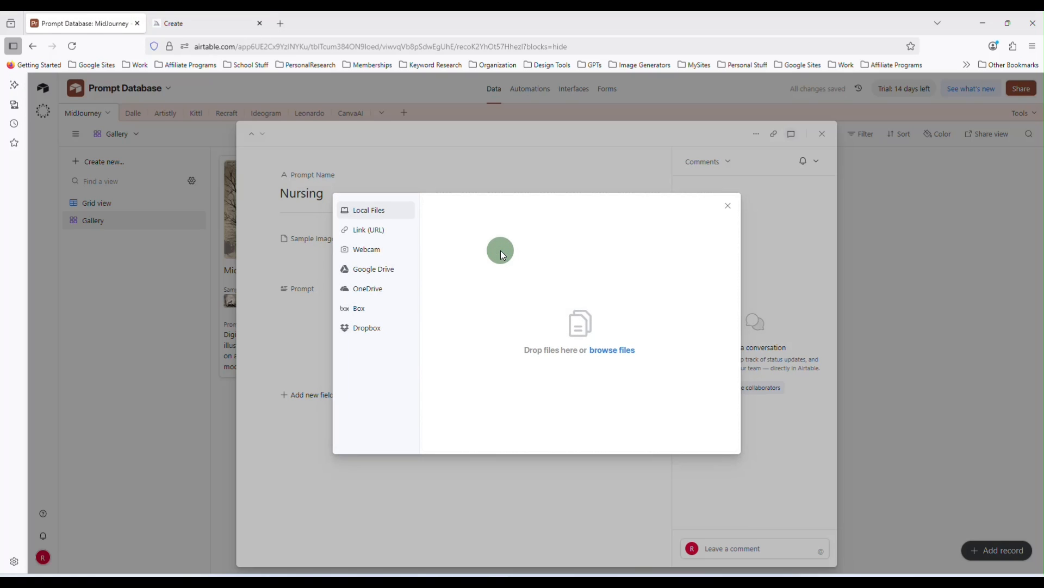
key("ctrl+v")
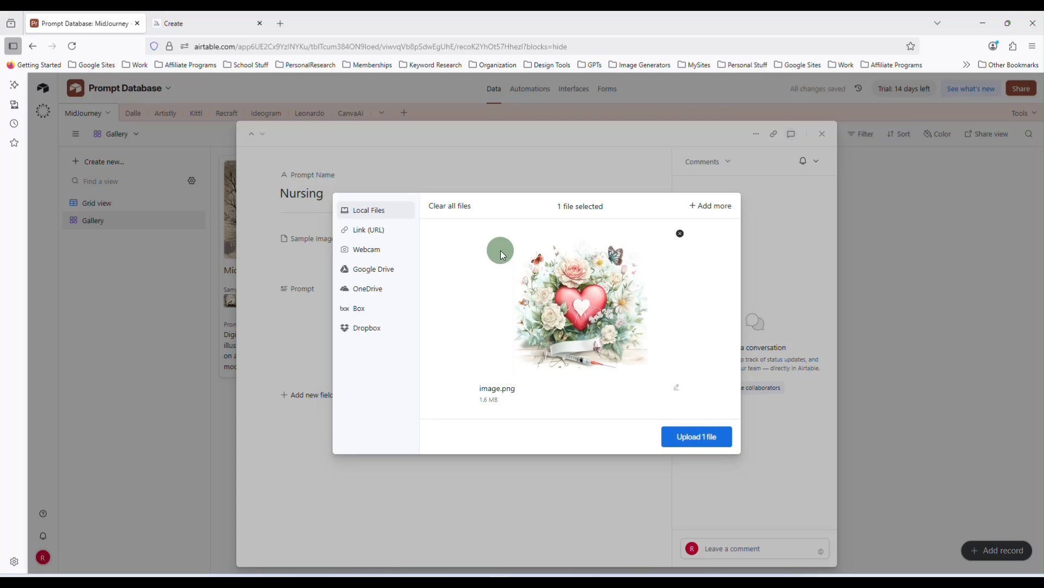
left_click(697, 436)
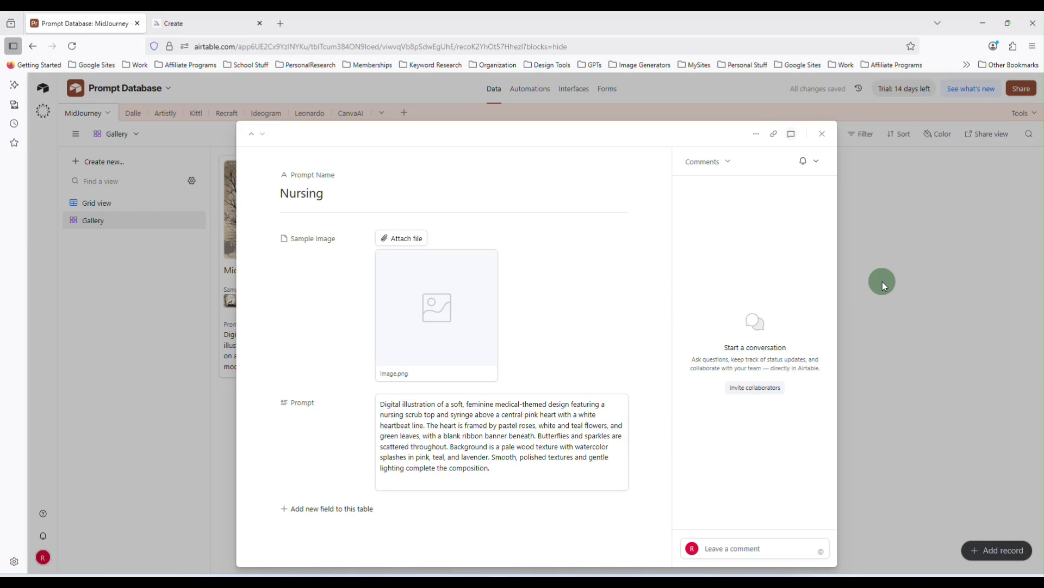
left_click(883, 282)
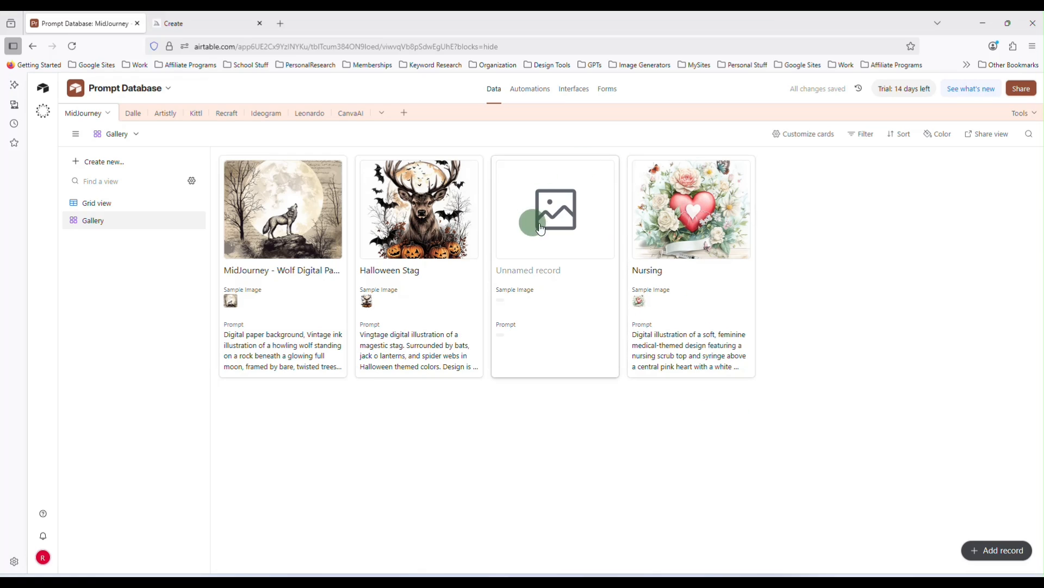
Look through the Artistly, Kittl and Recraft tables, then open and close the empty MidJourney record
left_click(165, 123)
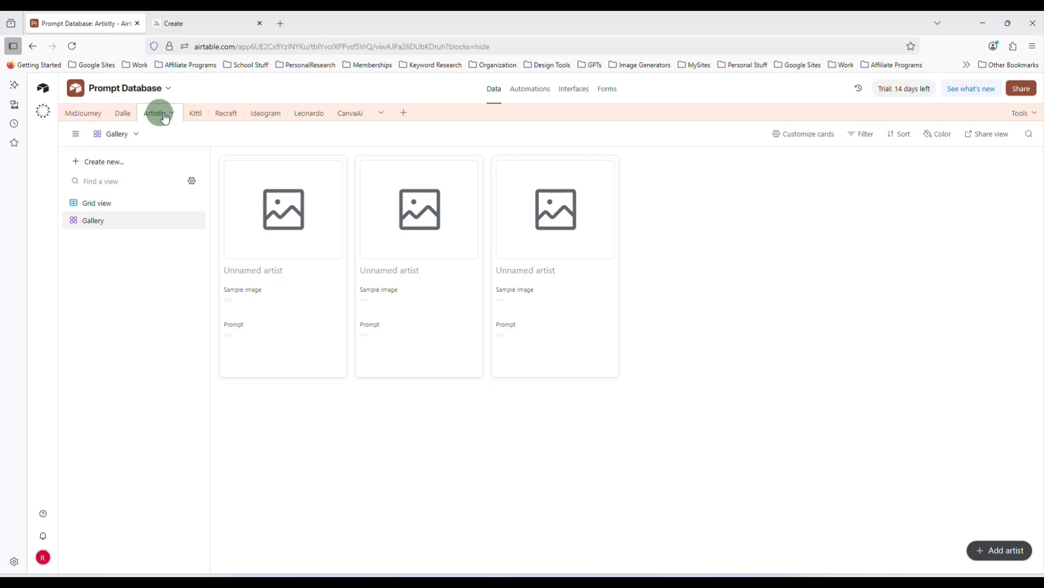
left_click(190, 114)
left_click(222, 113)
left_click(78, 114)
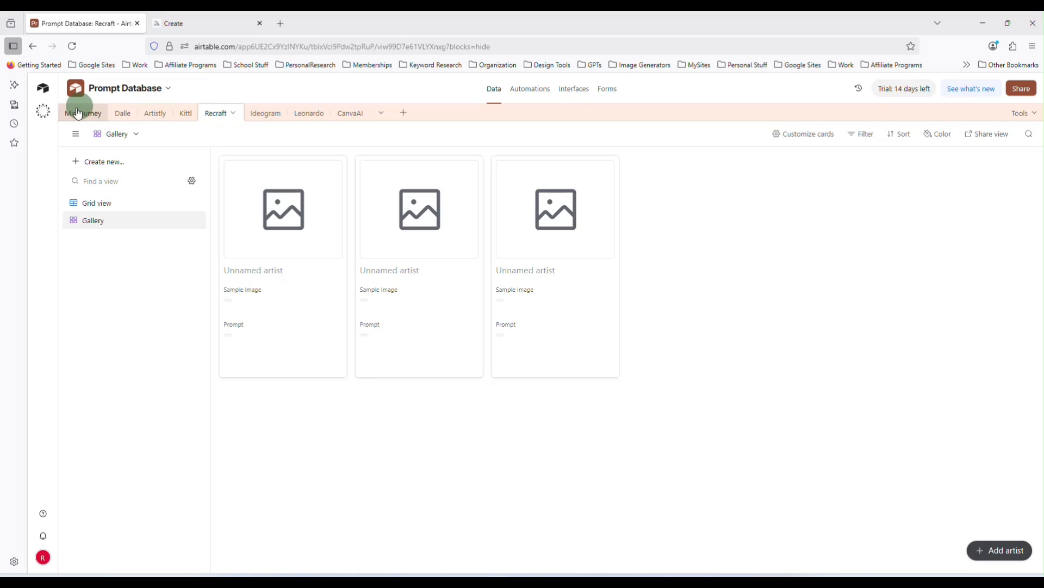
left_click(554, 221)
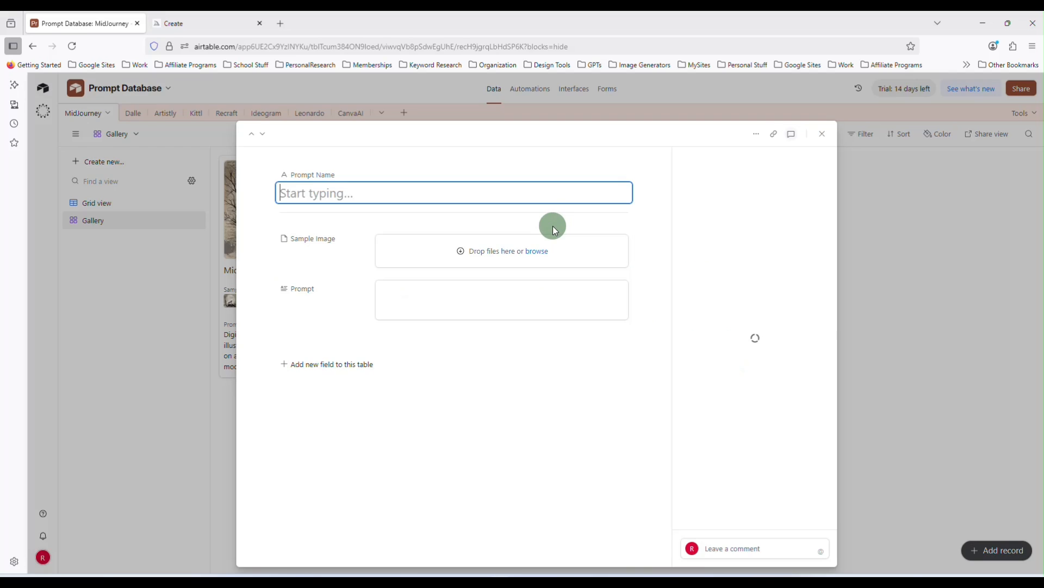
left_click(822, 135)
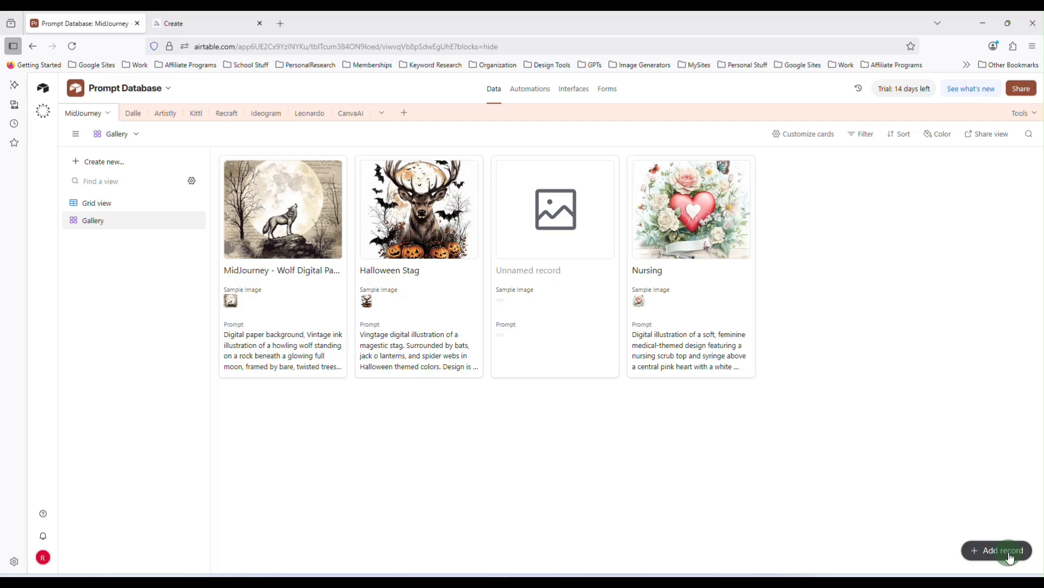
Insert a new empty record before the Halloween Stag card, then close the record without filling it in
right_click(419, 179)
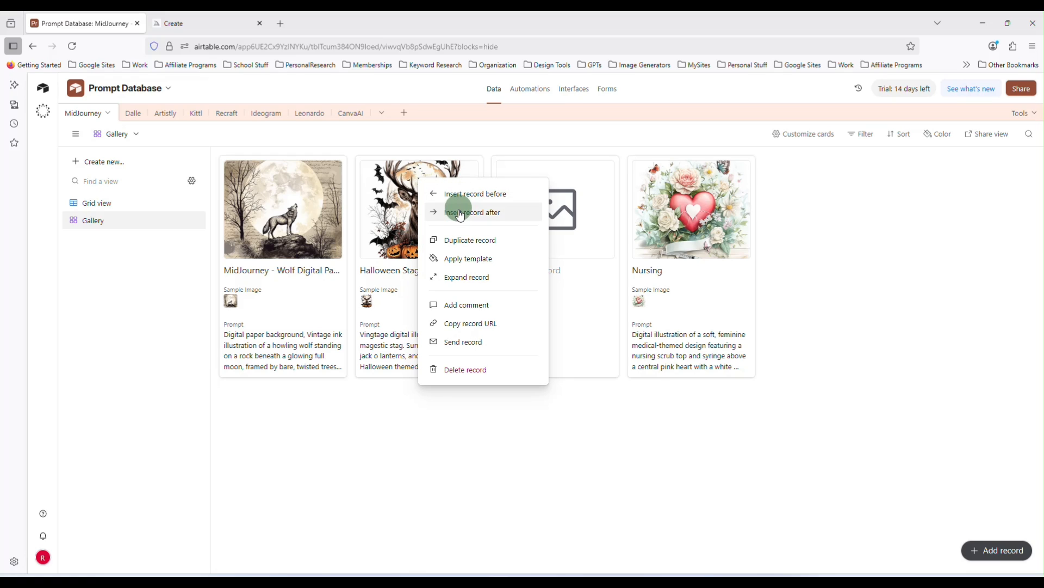
left_click(779, 200)
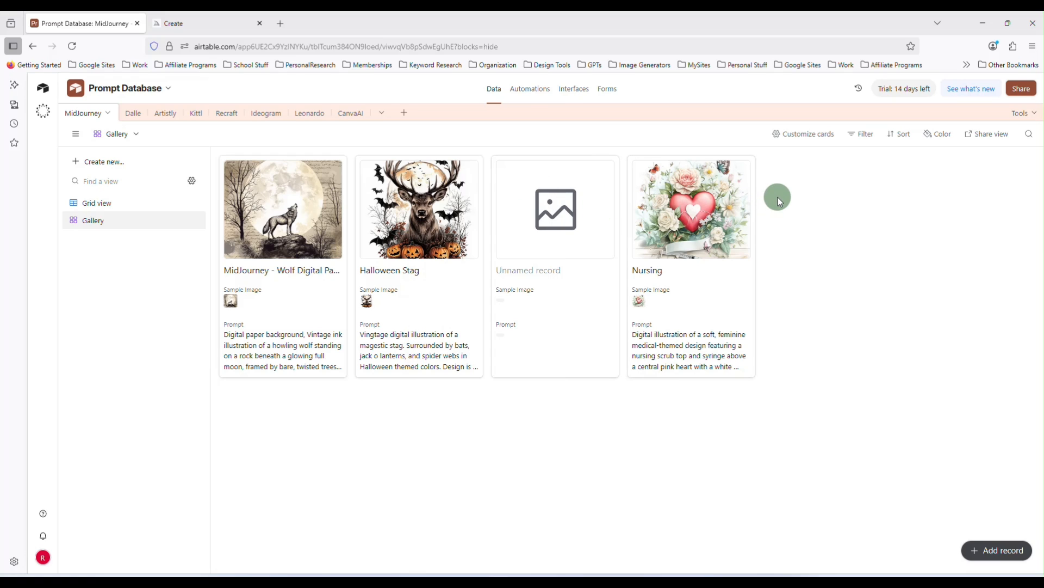
right_click(670, 196)
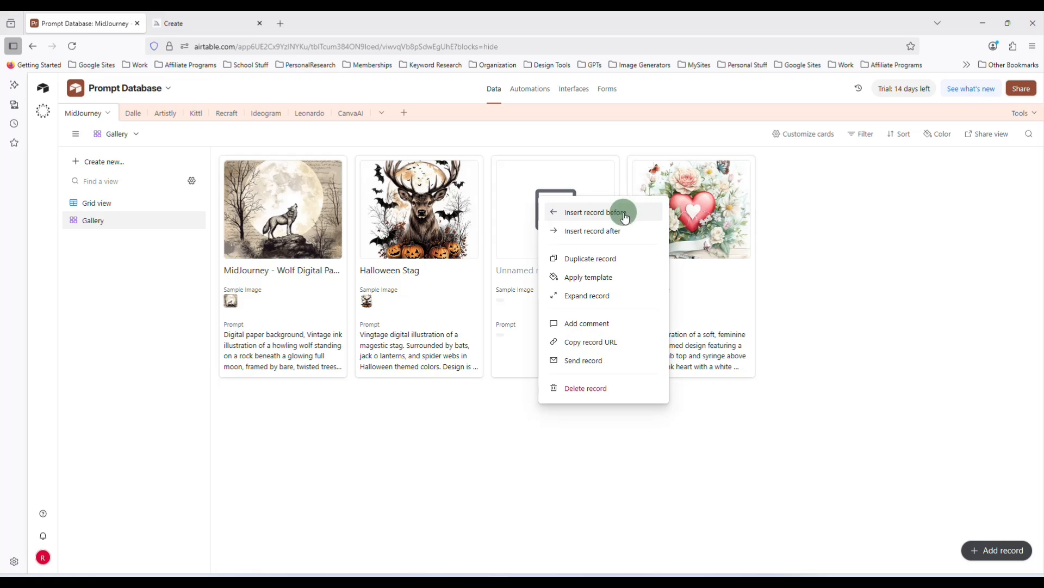
right_click(419, 195)
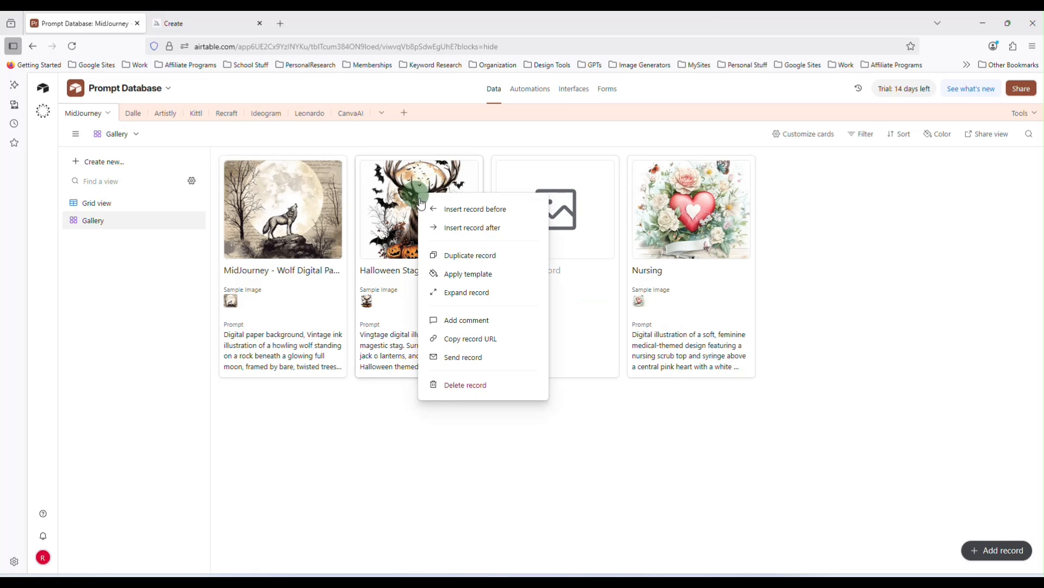
left_click(462, 215)
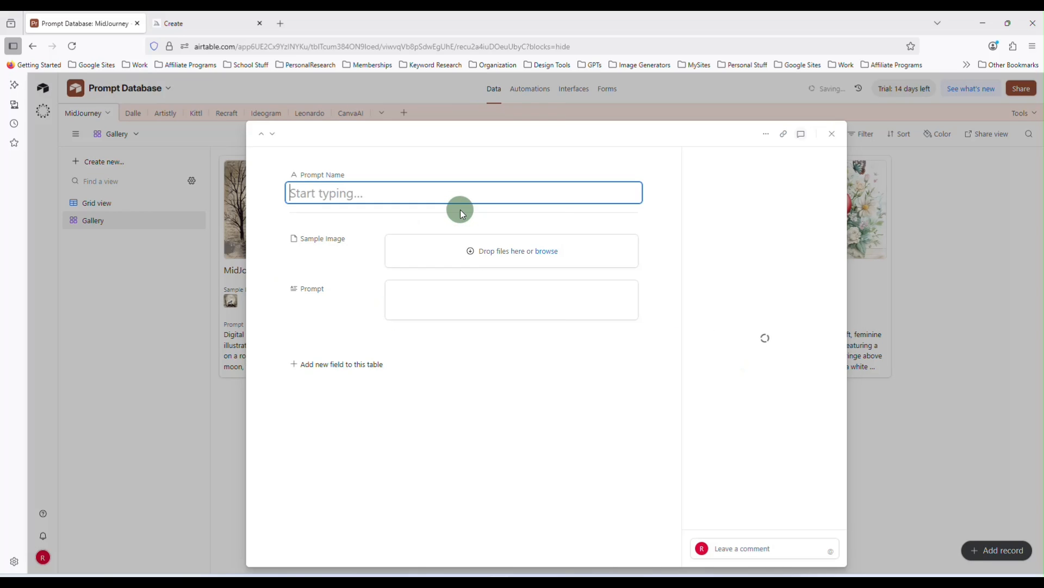
left_click(832, 133)
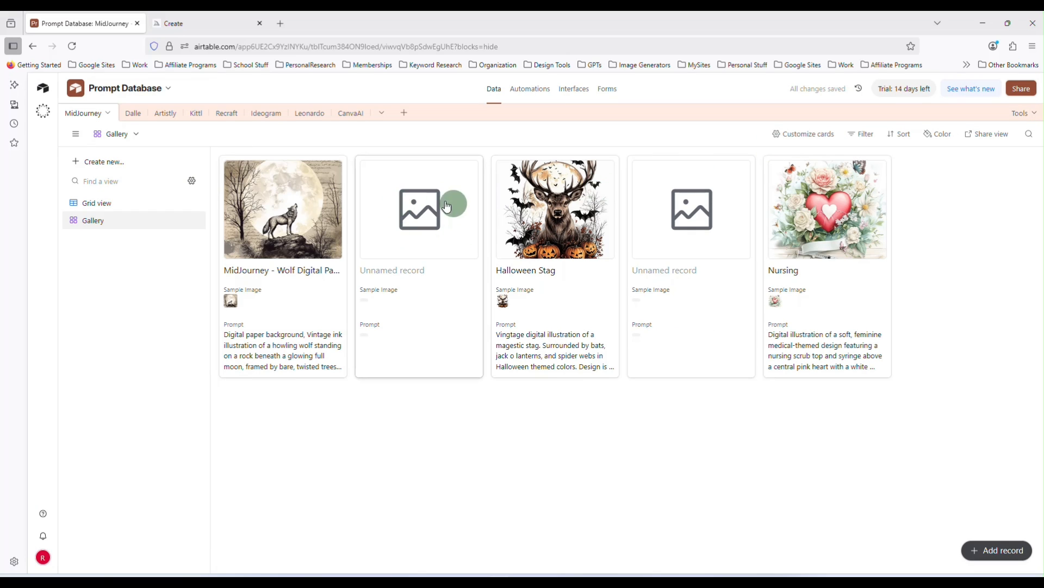